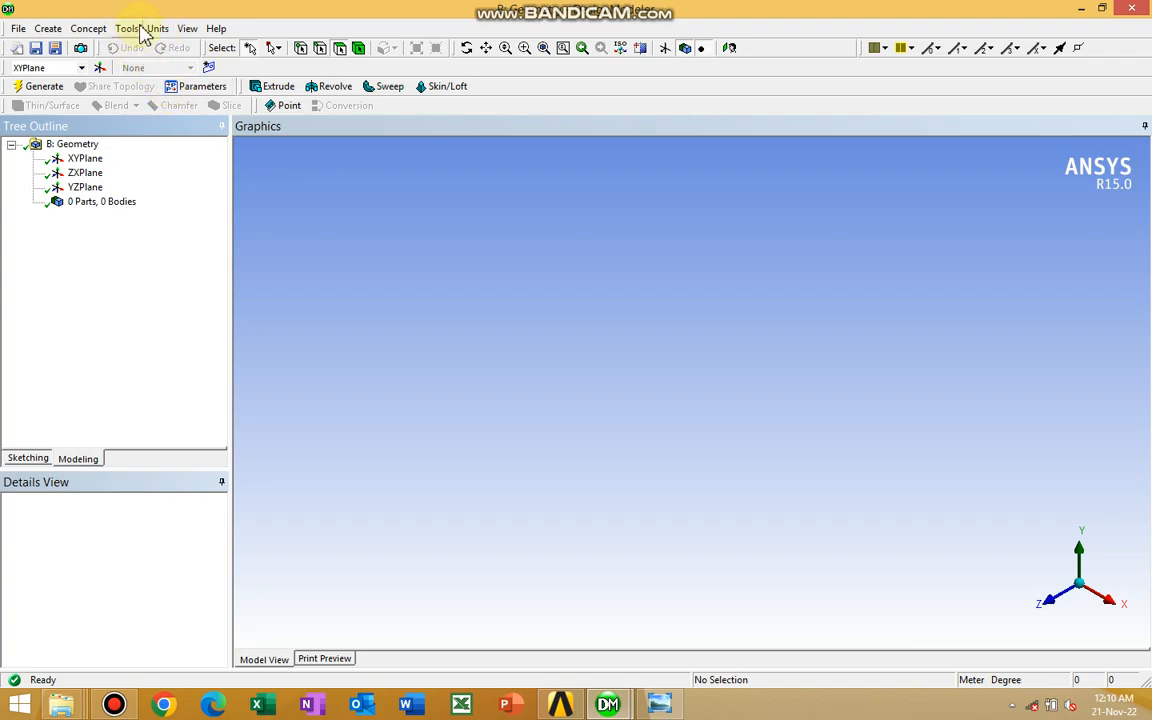
Set the model units to millimetres and view the XYPlane face-on for sketching
{"action": "left_click", "coordinate": [158, 29]}
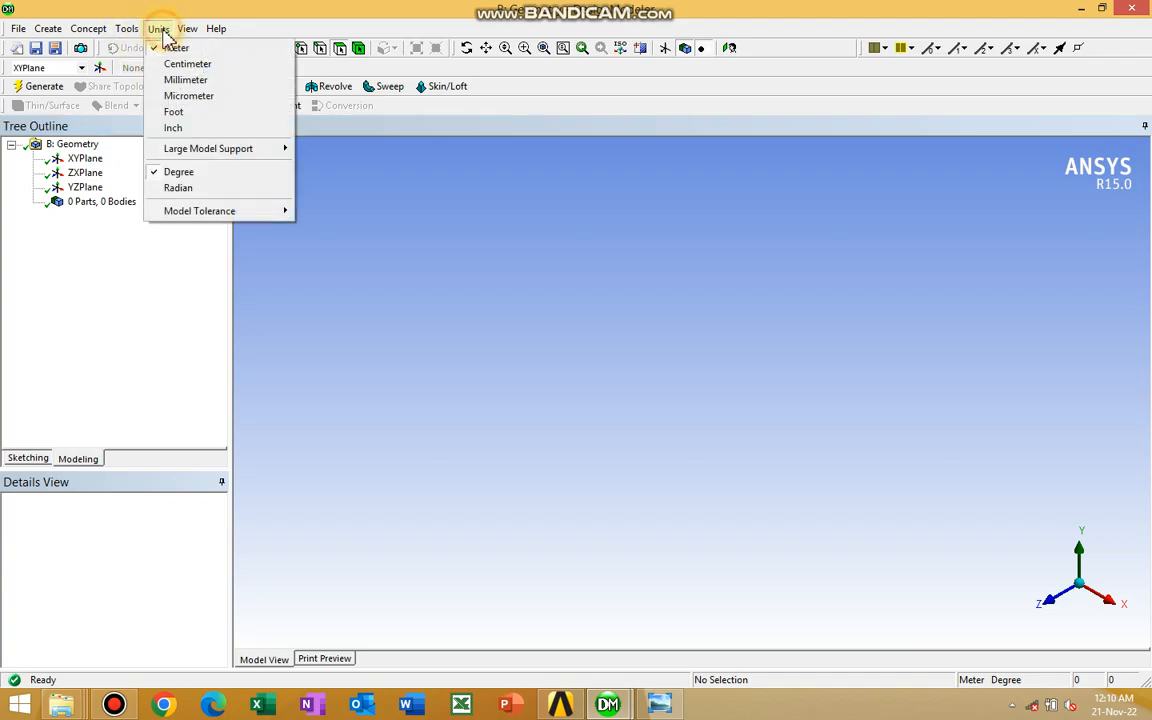
{"action": "left_click", "coordinate": [186, 80]}
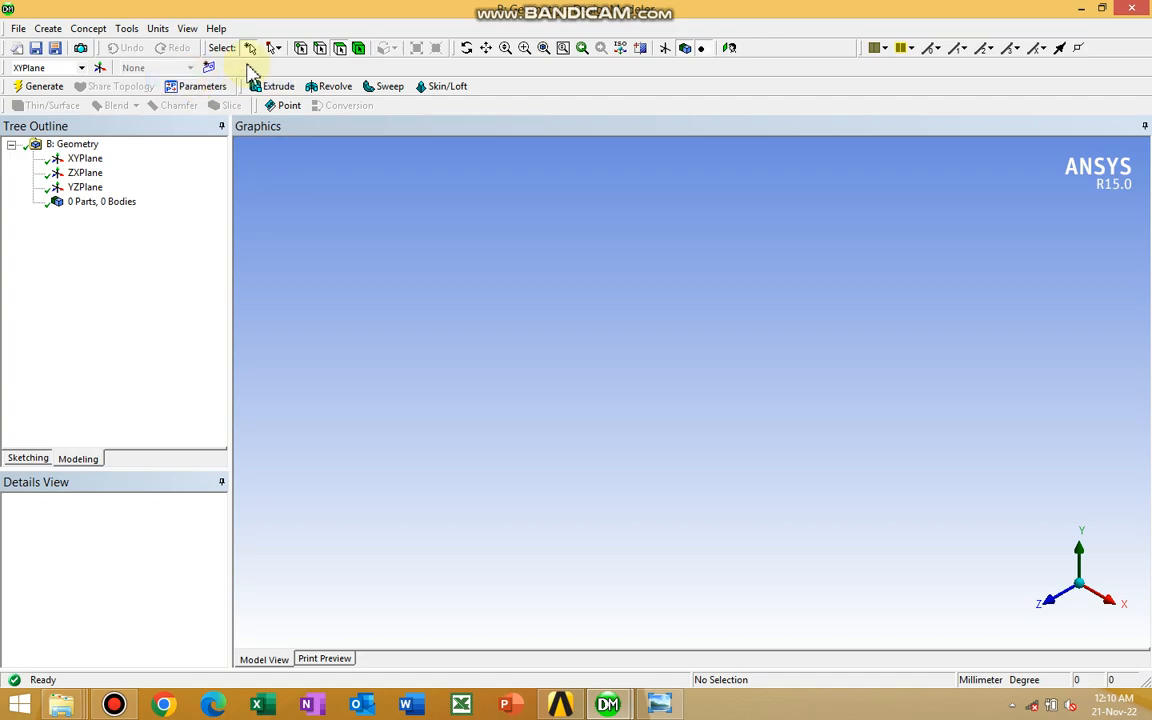
{"action": "left_click", "coordinate": [84, 160]}
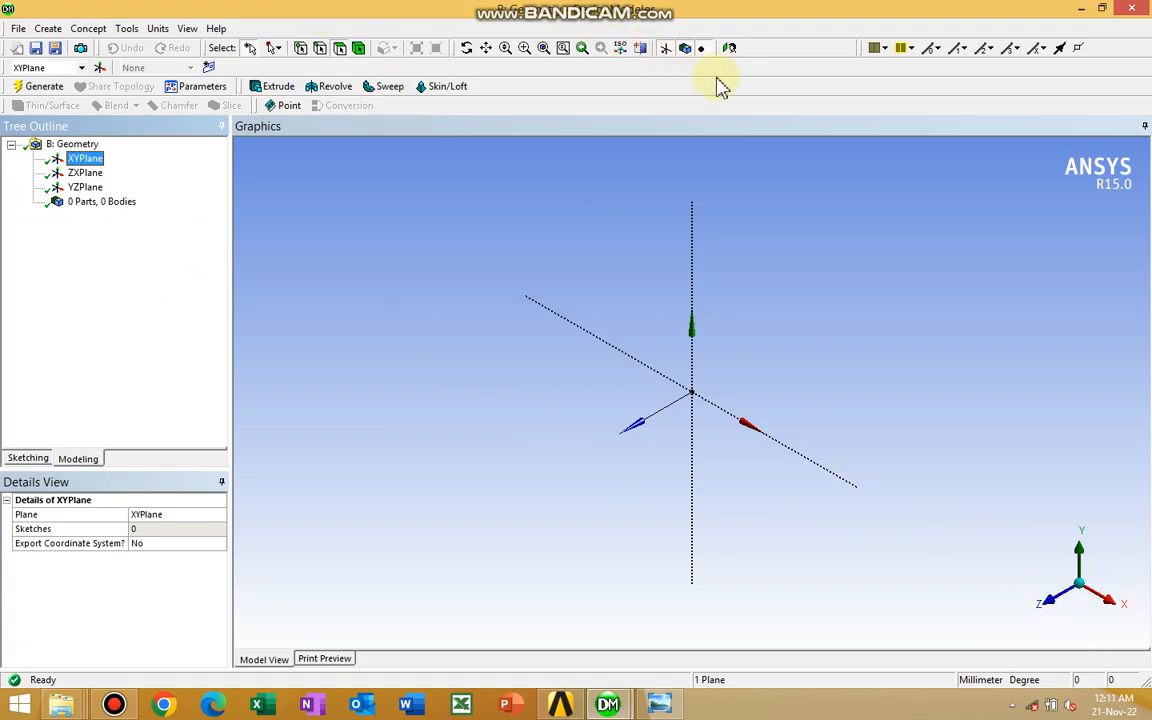
{"action": "left_click", "coordinate": [730, 48]}
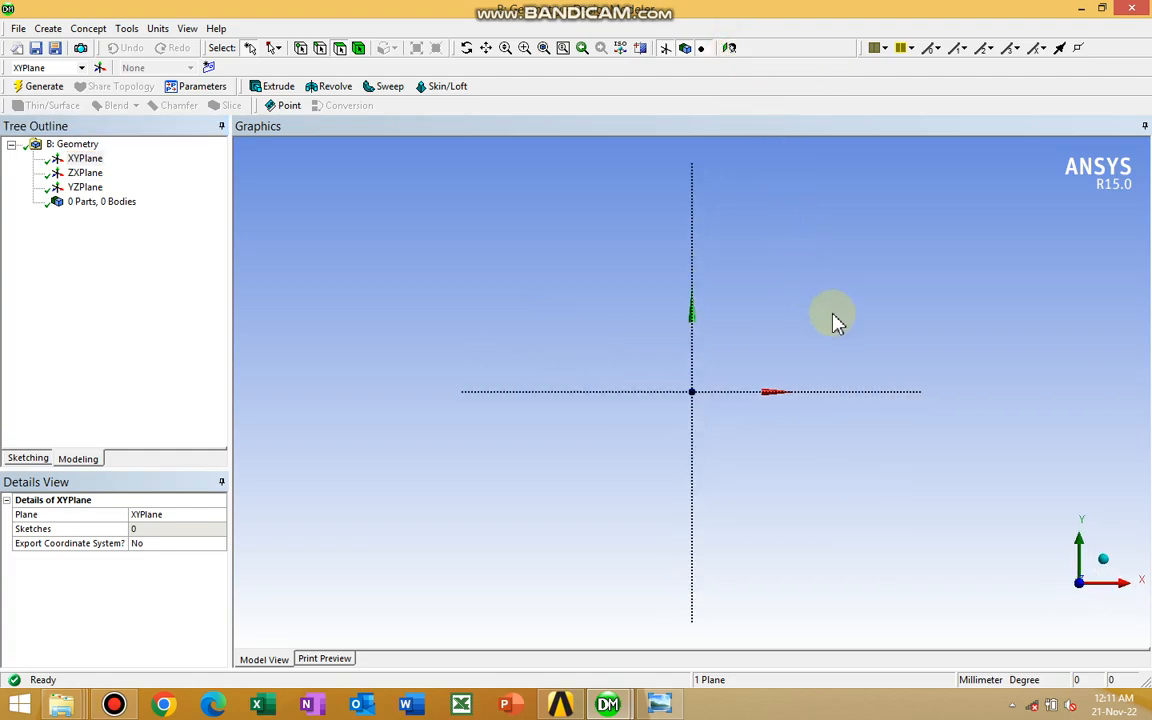
{"action": "middle_click_drag", "start_coordinate": [832, 310], "coordinate": [754, 364], "text": "ctrl"}
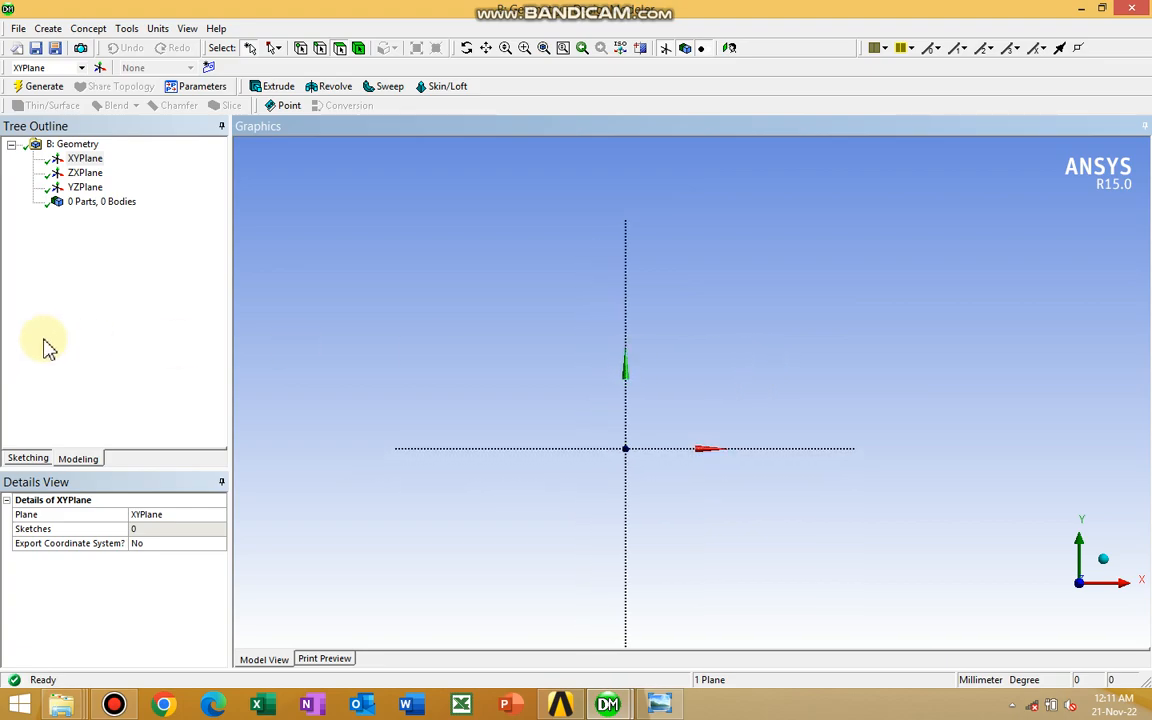
Sketch a horizontal line about 43 mm long on the XYPlane, running along the negative X axis to the origin
{"action": "left_click", "coordinate": [28, 459]}
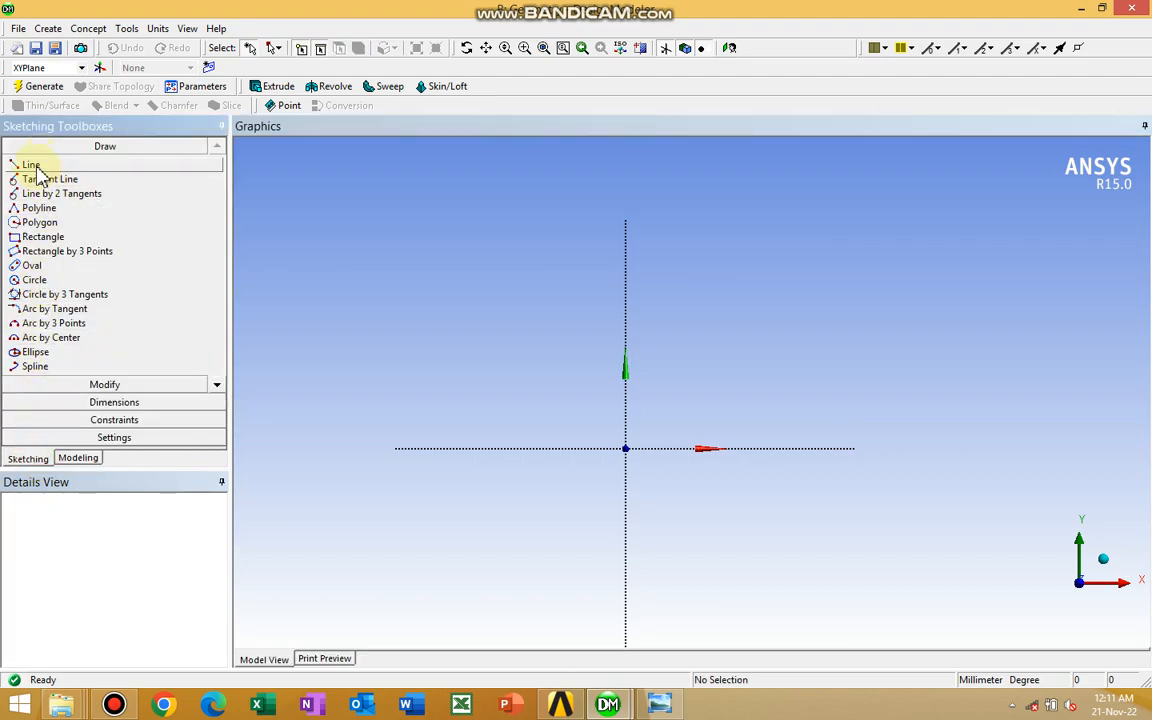
{"action": "left_click", "coordinate": [31, 165]}
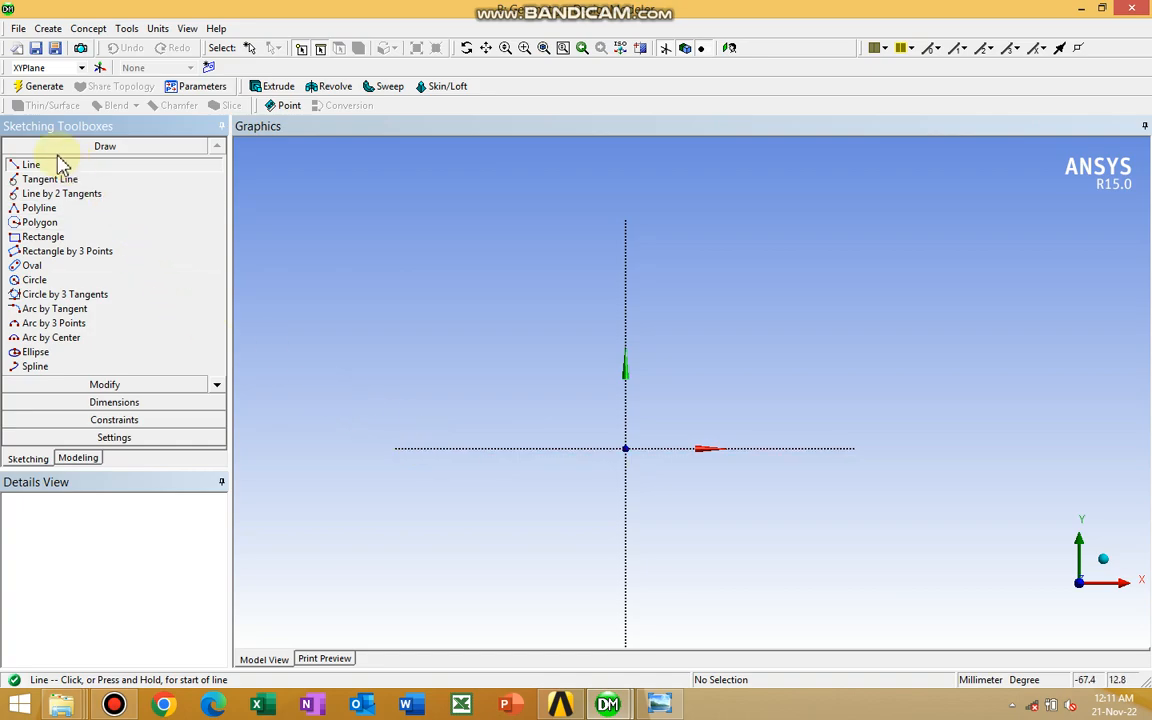
{"action": "left_click", "coordinate": [428, 448]}
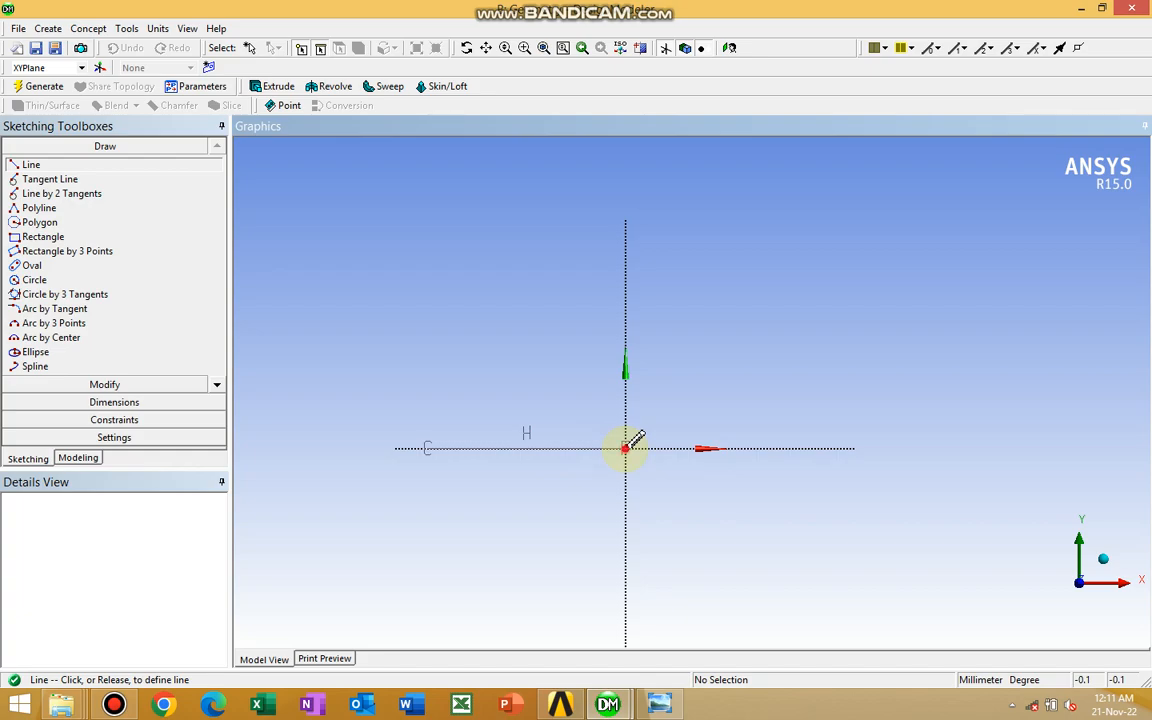
{"action": "left_click", "coordinate": [625, 448]}
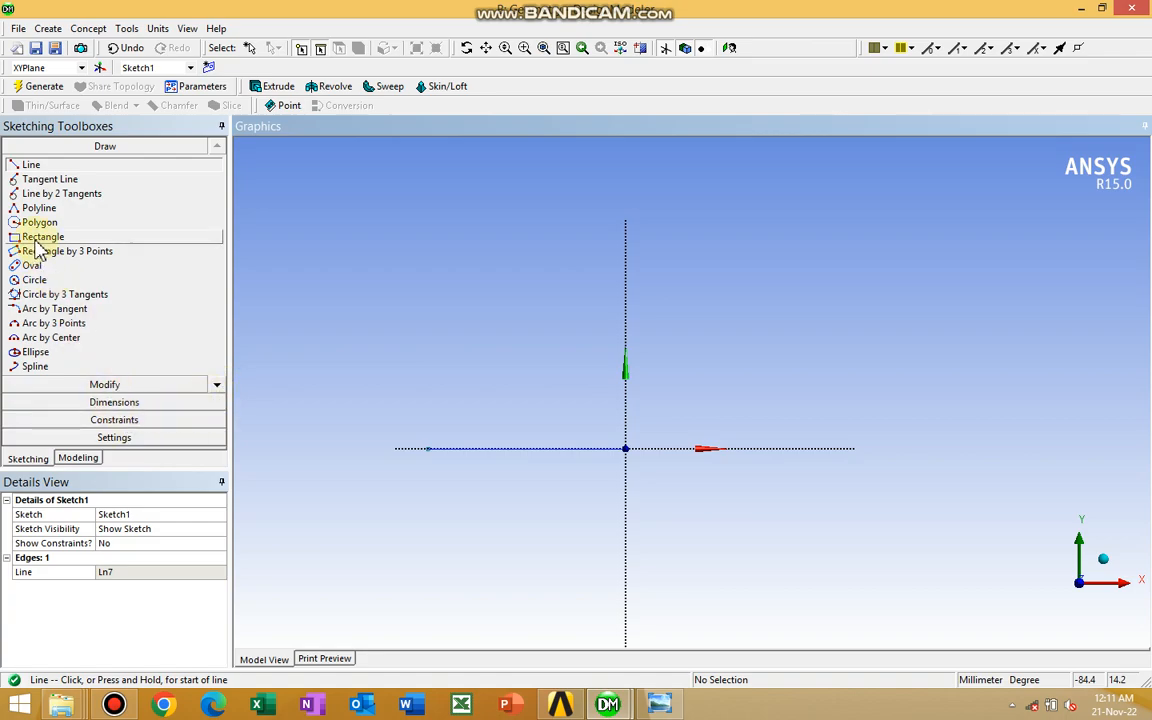
Dimension the horizontal base line with a General dimension and set its length to 25.5 mm
{"action": "left_click", "coordinate": [114, 402]}
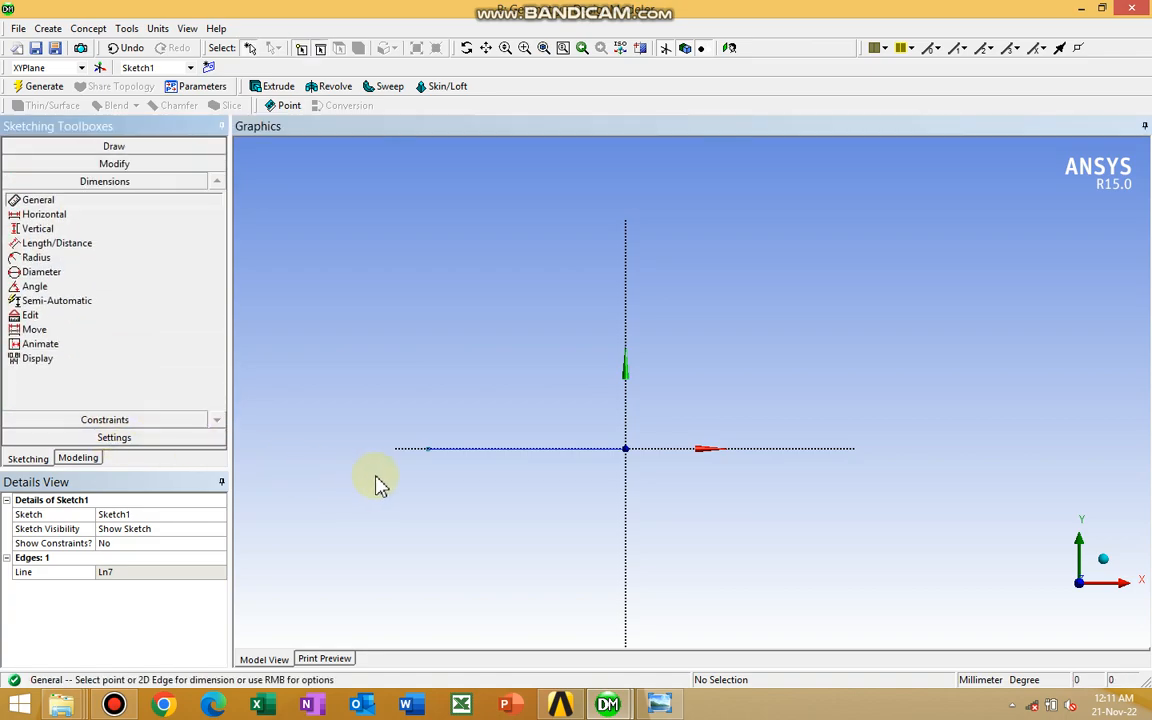
{"action": "left_click", "coordinate": [533, 449]}
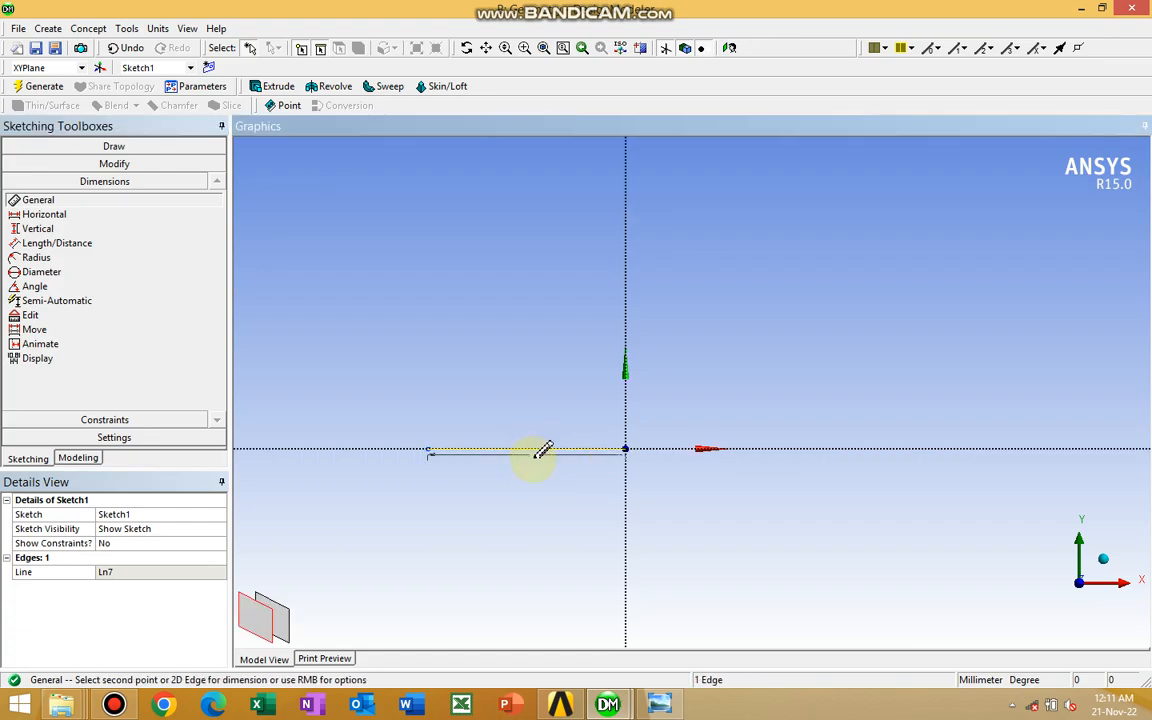
{"action": "left_click", "coordinate": [535, 460]}
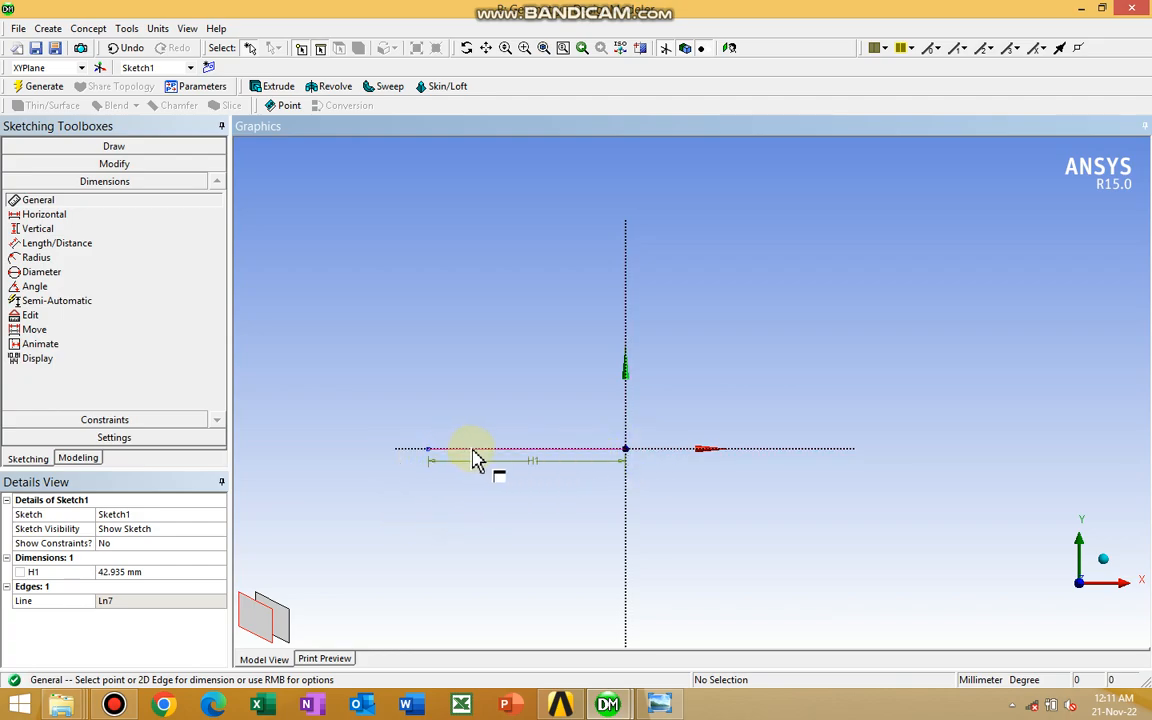
{"action": "left_click", "coordinate": [118, 577]}
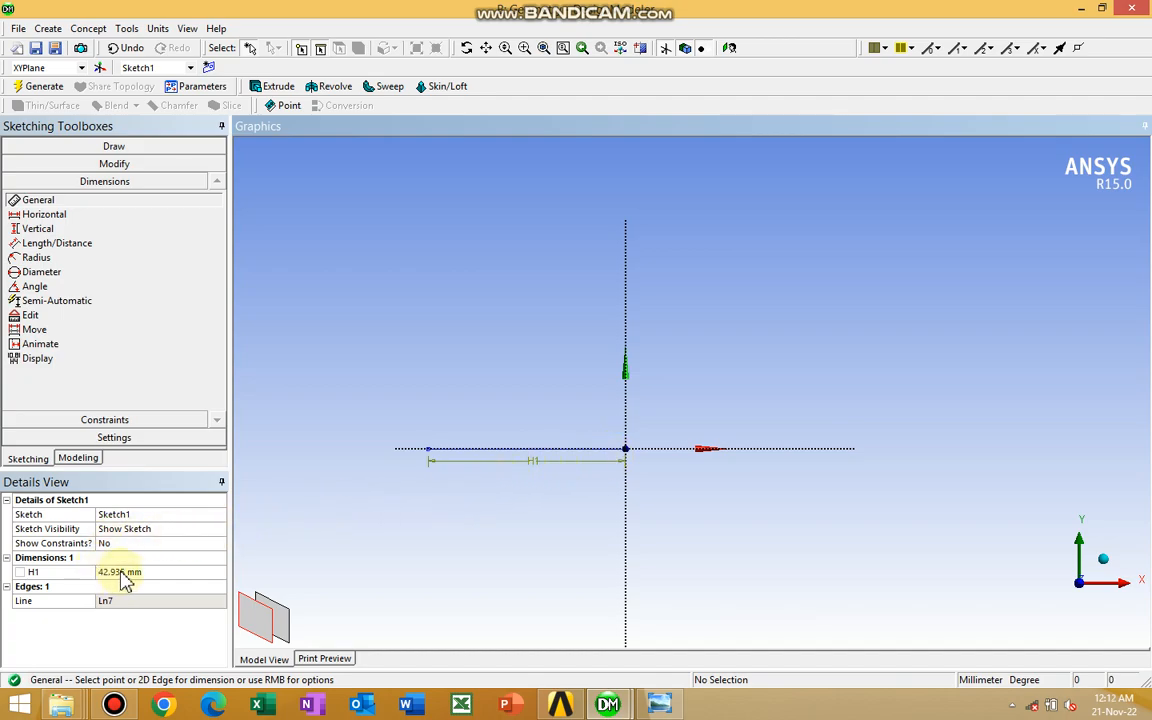
{"action": "left_click", "coordinate": [118, 574]}
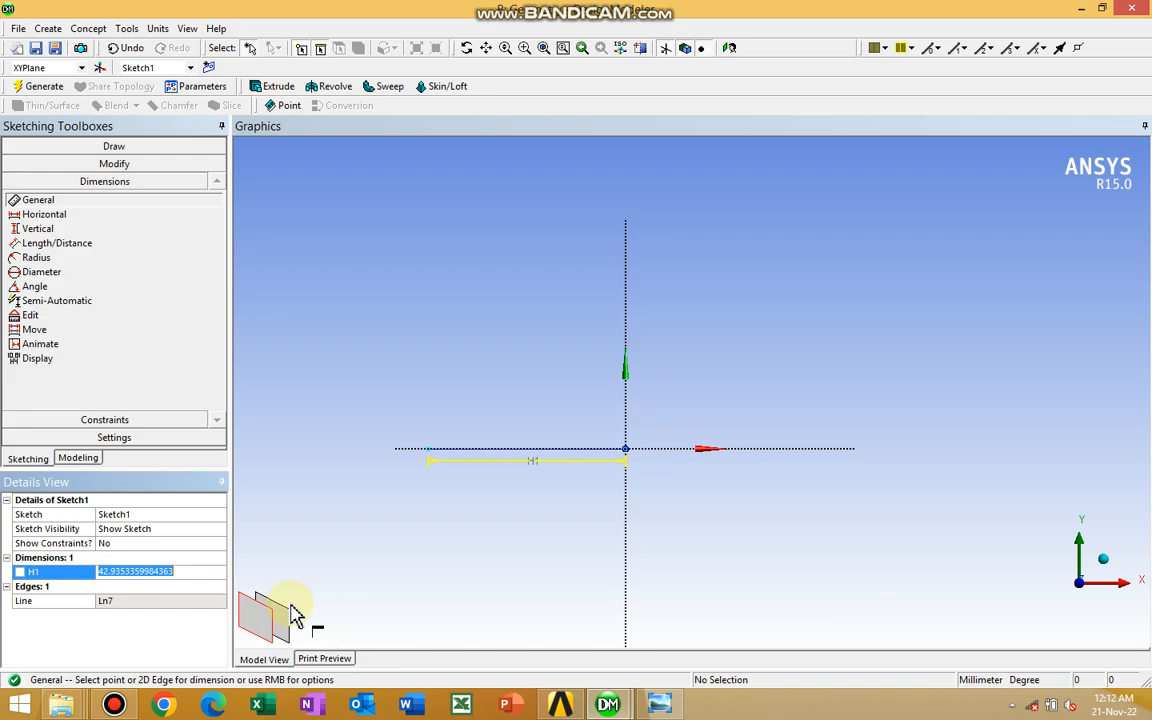
{"action": "type", "text": "25.5"}
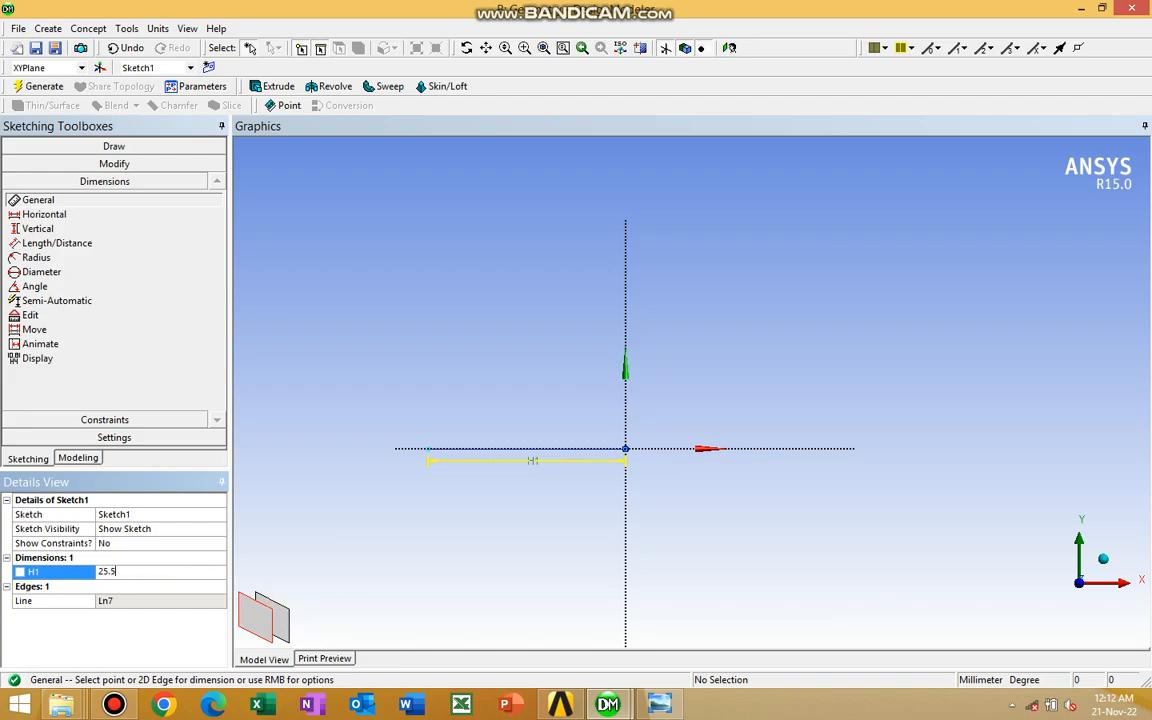
{"action": "key", "text": "Return"}
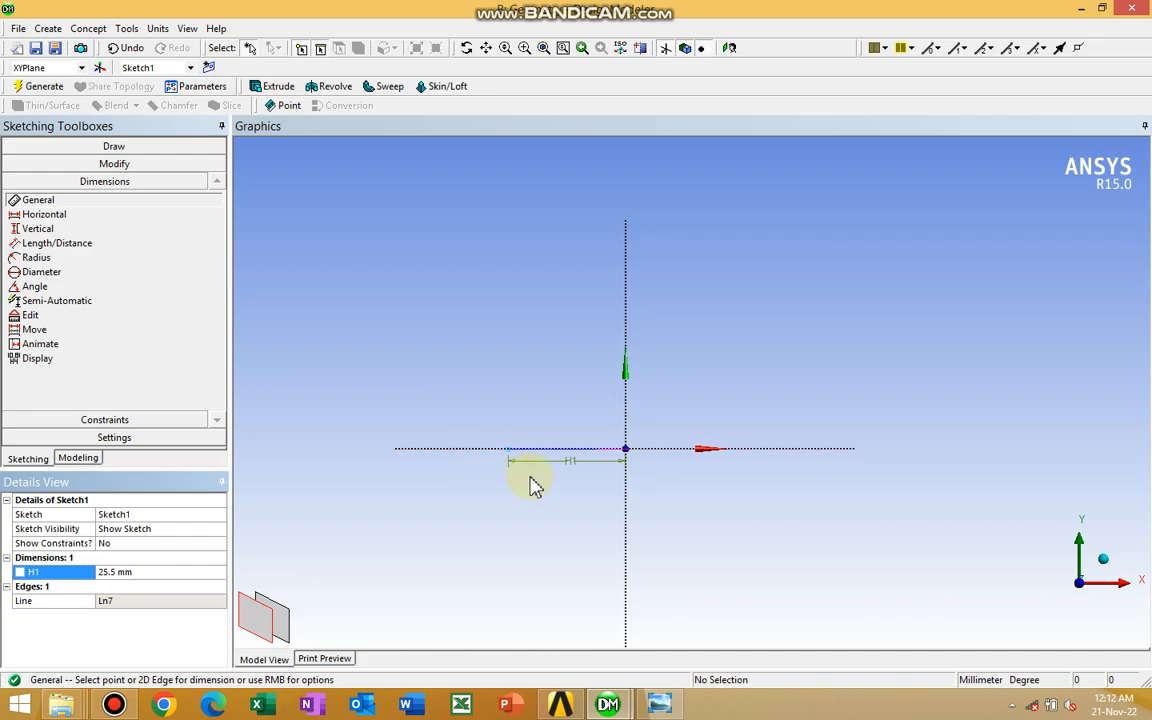
Sketch a vertical line about 62 mm long from the origin up along the Y axis
{"action": "middle_click_drag", "start_coordinate": [558, 548], "coordinate": [527, 577], "text": "ctrl"}
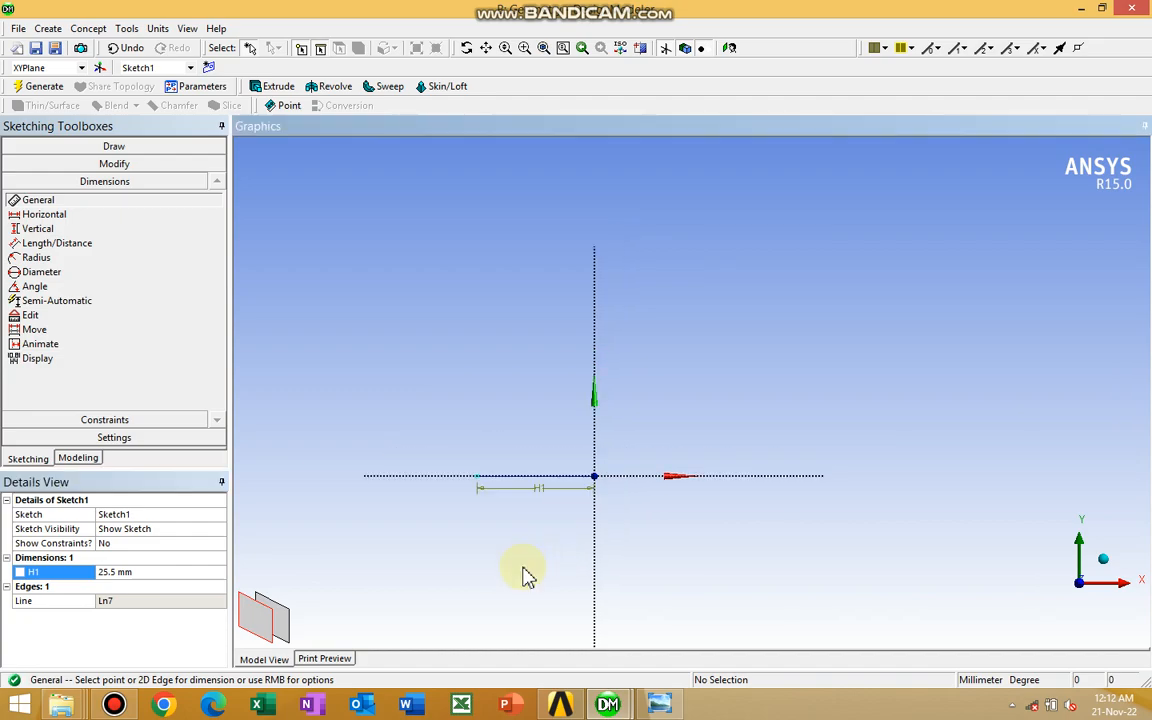
{"action": "scroll", "coordinate": [528, 577], "scroll_direction": "up", "scroll_amount": 1}
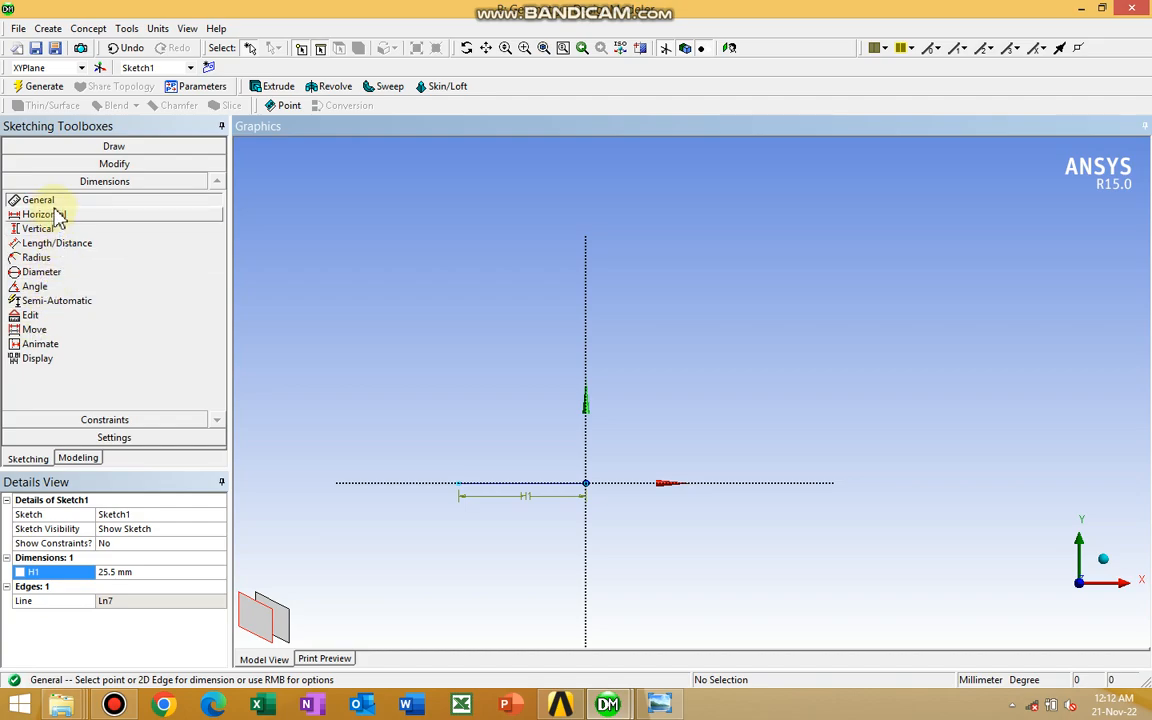
{"action": "left_click", "coordinate": [80, 460]}
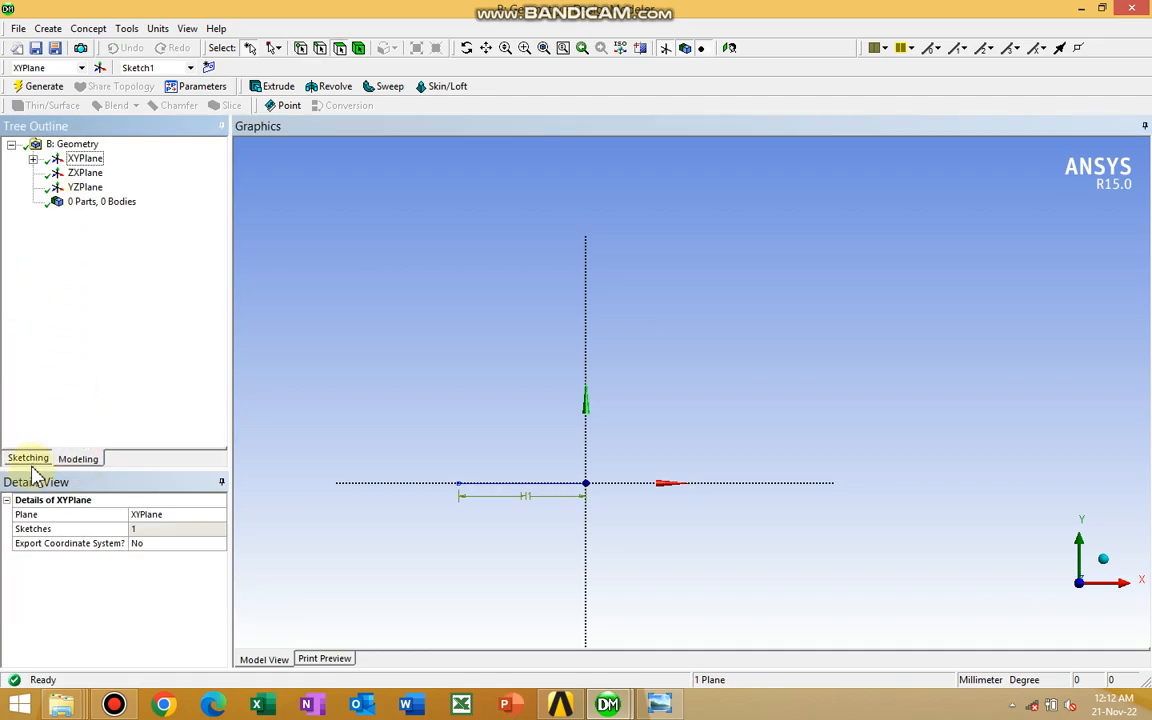
{"action": "left_click", "coordinate": [30, 460]}
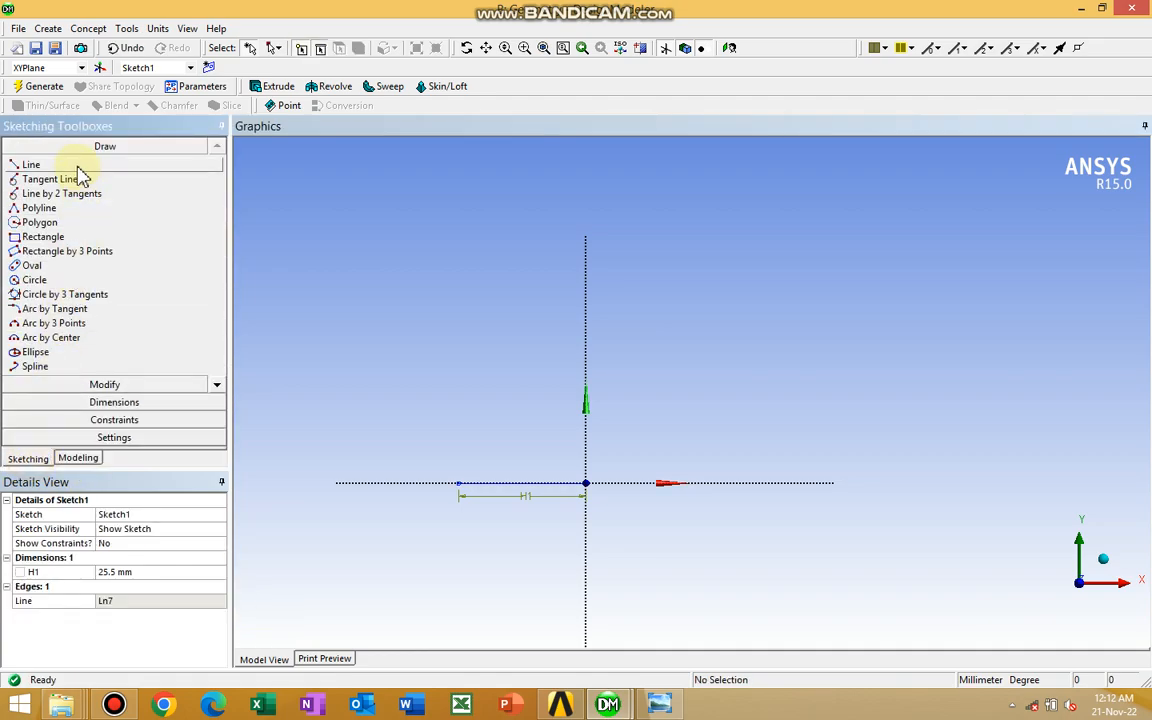
{"action": "left_click", "coordinate": [77, 166]}
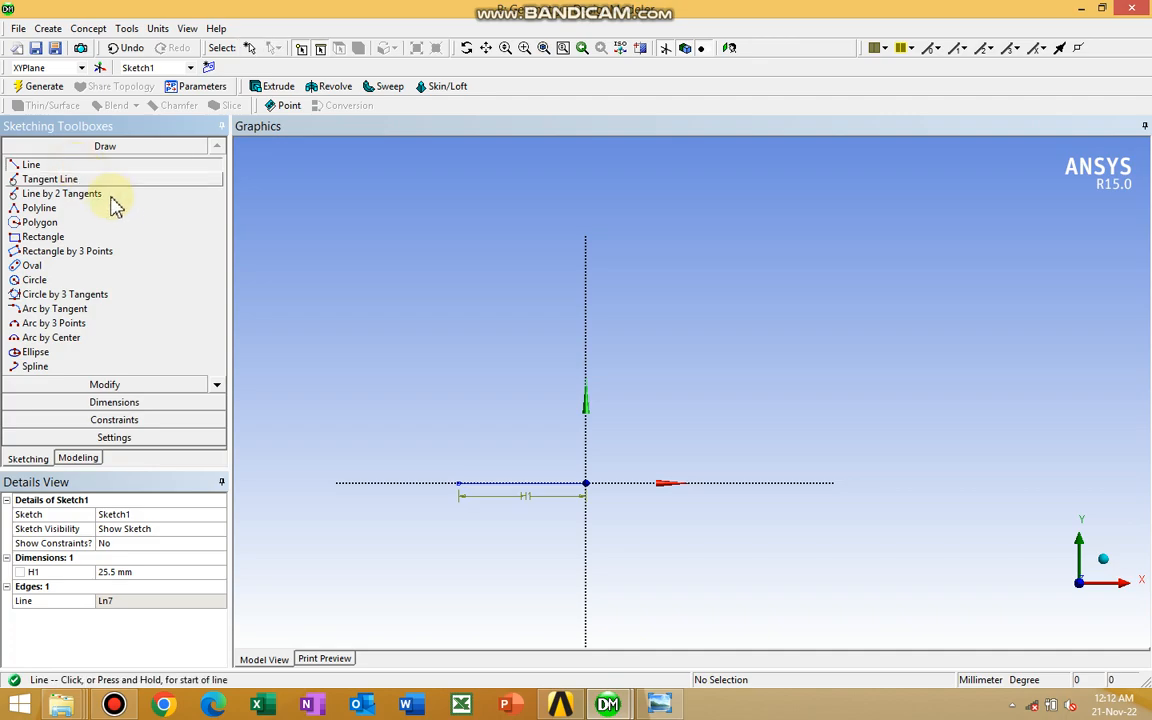
{"action": "left_click", "coordinate": [587, 482]}
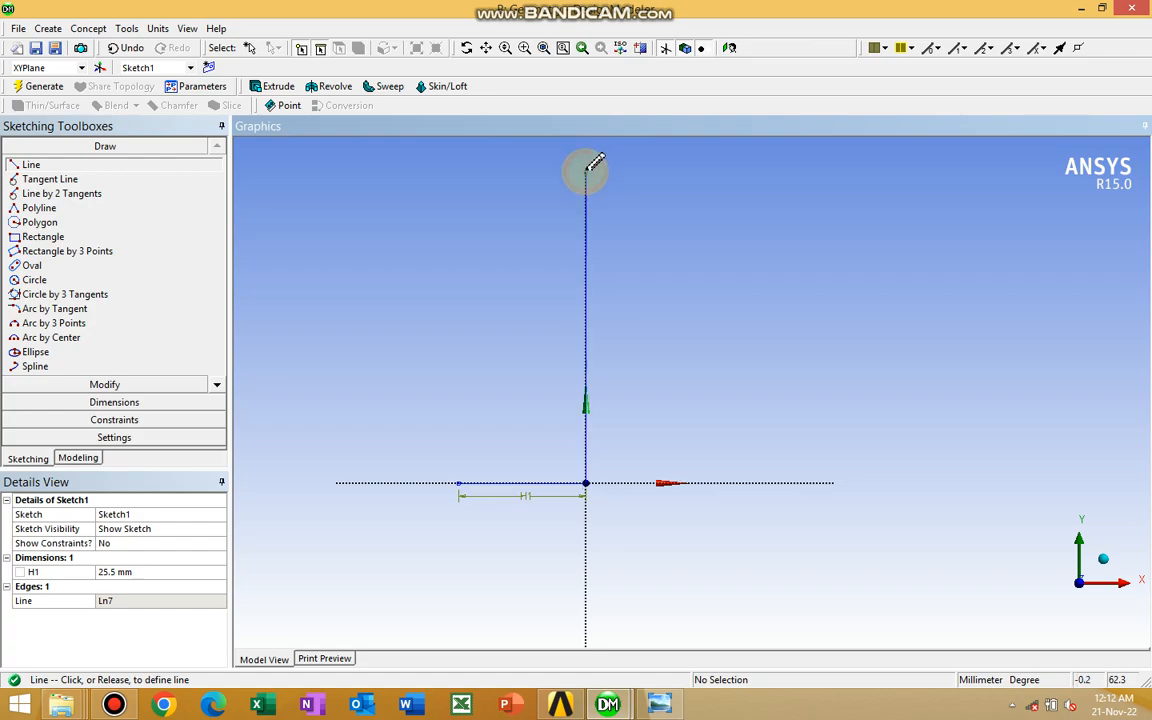
{"action": "left_click", "coordinate": [586, 172]}
Sketch a horizontal line about 6.5 mm leftward from the vertical line's top end, then a vertical line down to about 3.8 mm above the X axis
{"action": "middle_click_drag", "start_coordinate": [696, 191], "coordinate": [737, 291], "text": "ctrl"}
{"action": "scroll", "coordinate": [737, 291], "scroll_direction": "up", "scroll_amount": 1}
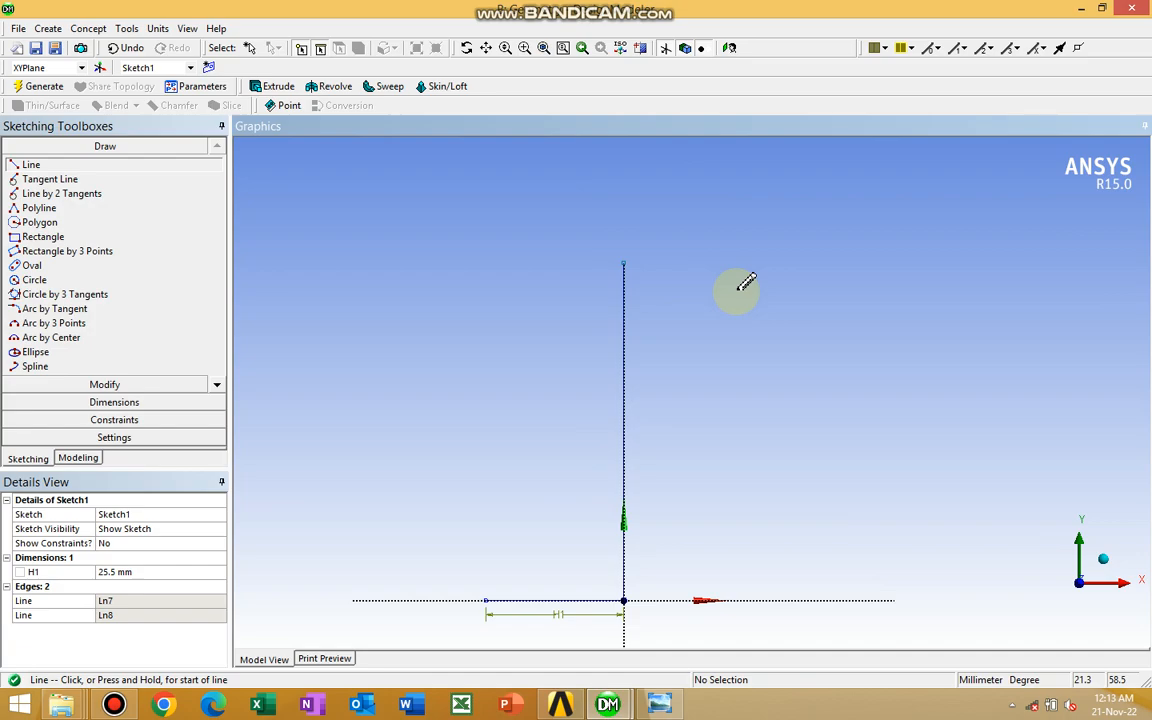
{"action": "left_click", "coordinate": [623, 260]}
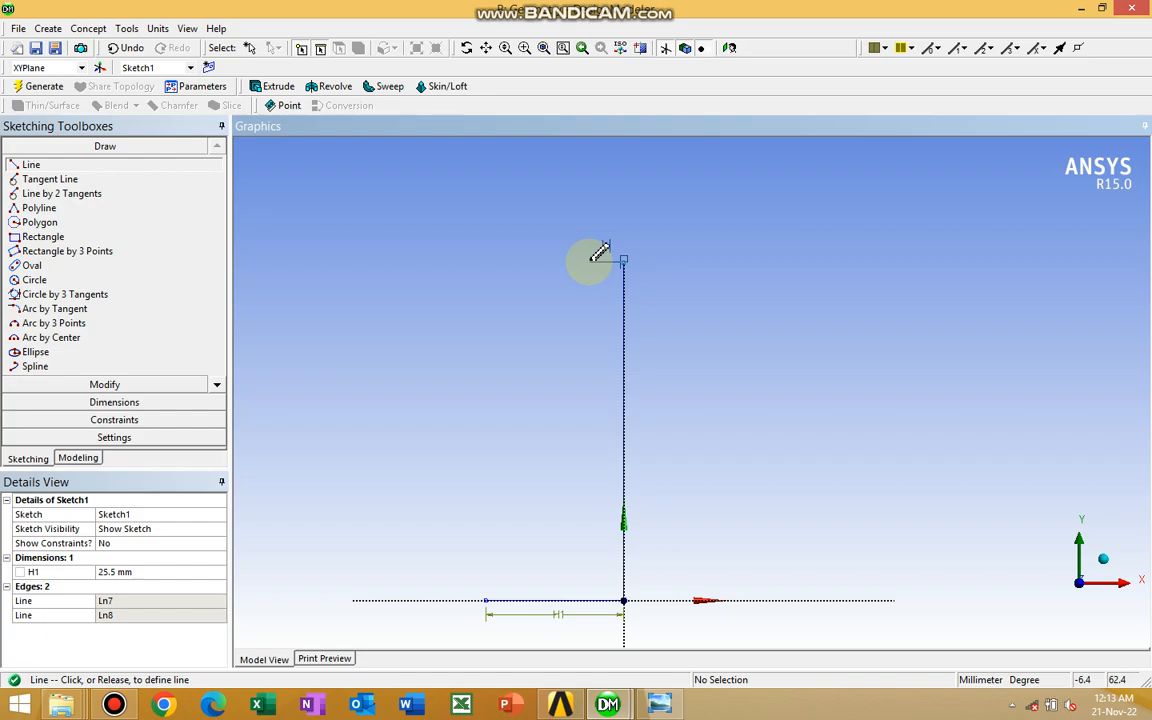
{"action": "left_click", "coordinate": [587, 262]}
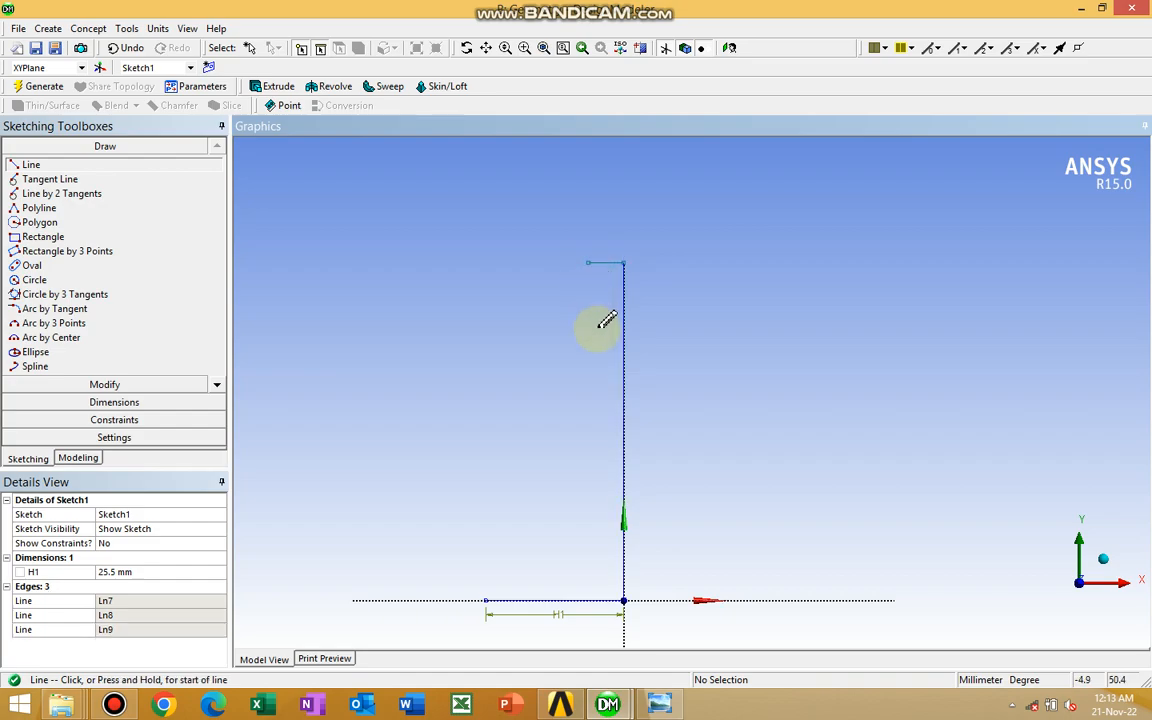
{"action": "left_click", "coordinate": [589, 262]}
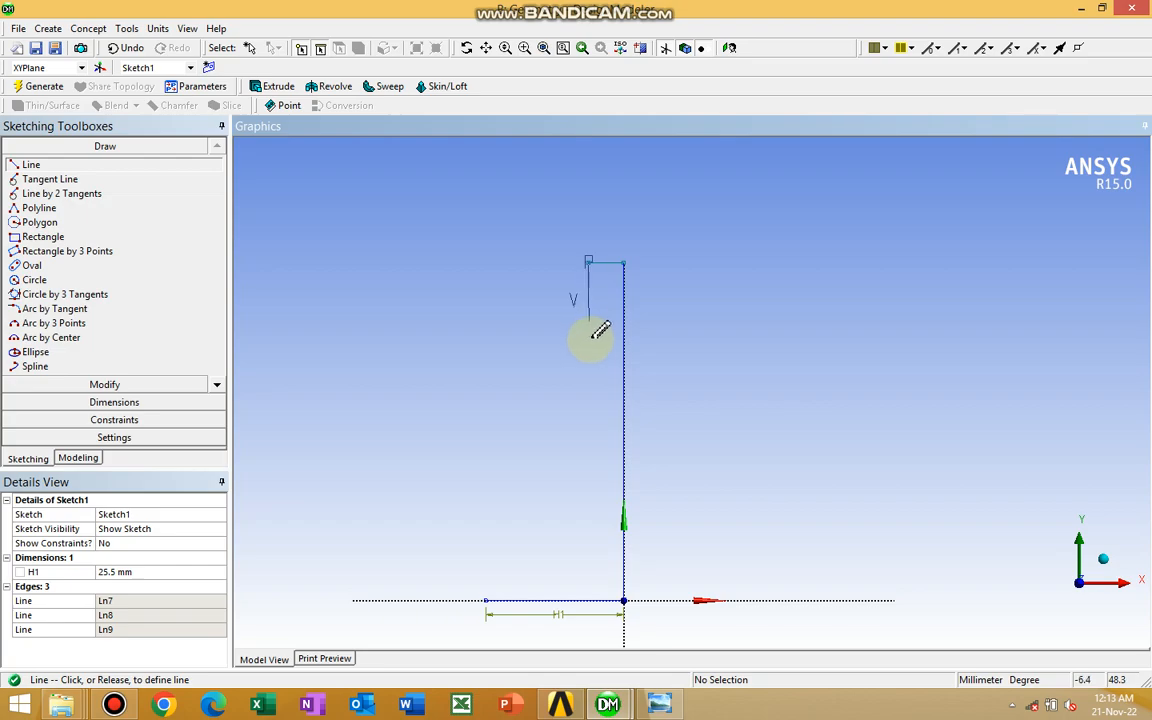
{"action": "left_click", "coordinate": [588, 578]}
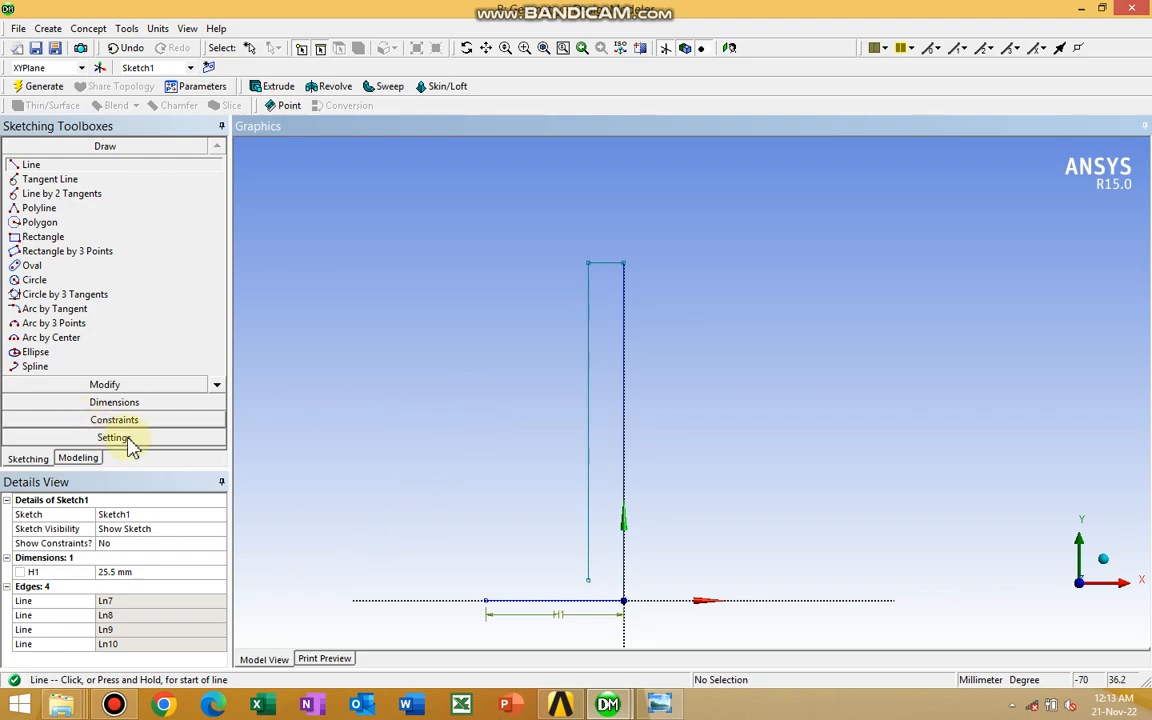
Sketch a vertical line about 3.8 mm long upward from the base line's left end
{"action": "left_click", "coordinate": [486, 599]}
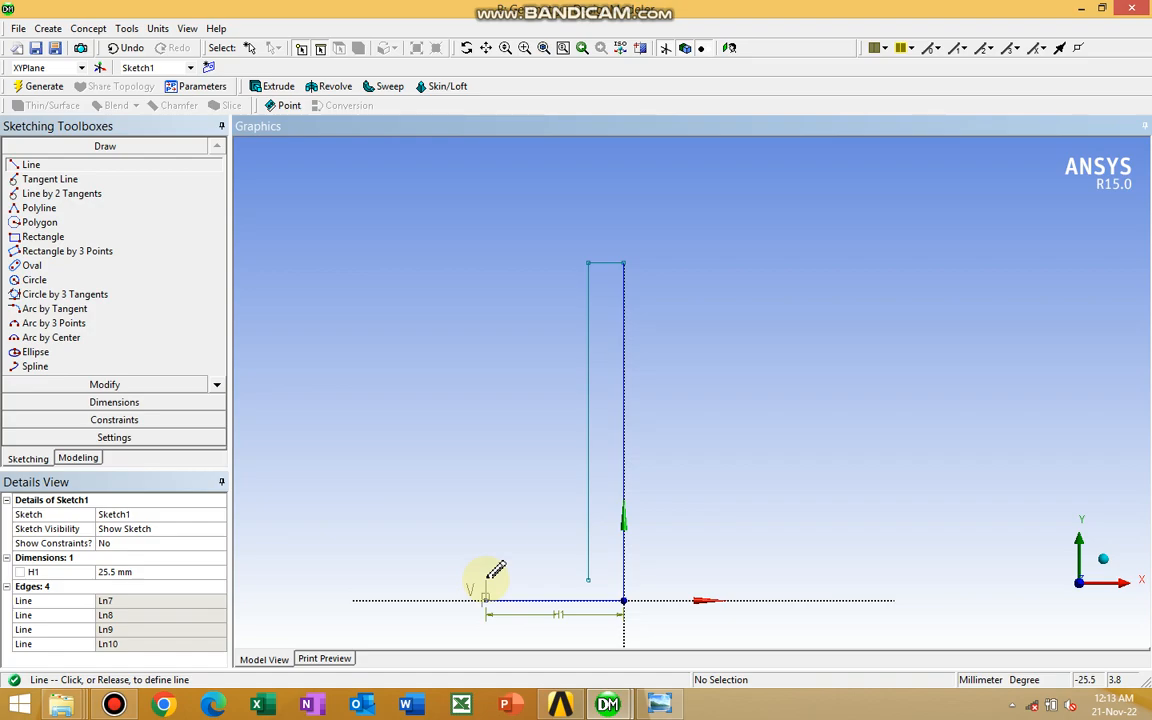
{"action": "left_click", "coordinate": [487, 579]}
{"action": "left_click", "coordinate": [486, 580]}
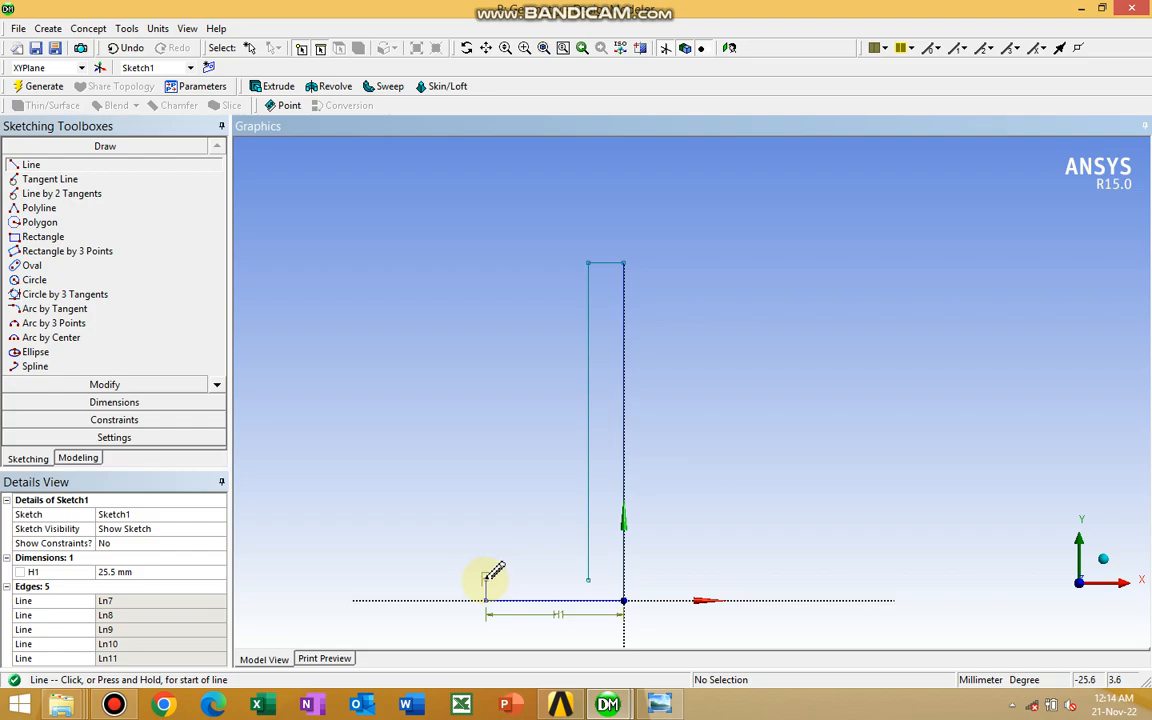
Sketch two connected sloping lines from the short vertical line's top end to about (-20, 6) and on to about (-4.5, 16)
{"action": "left_click", "coordinate": [487, 578]}
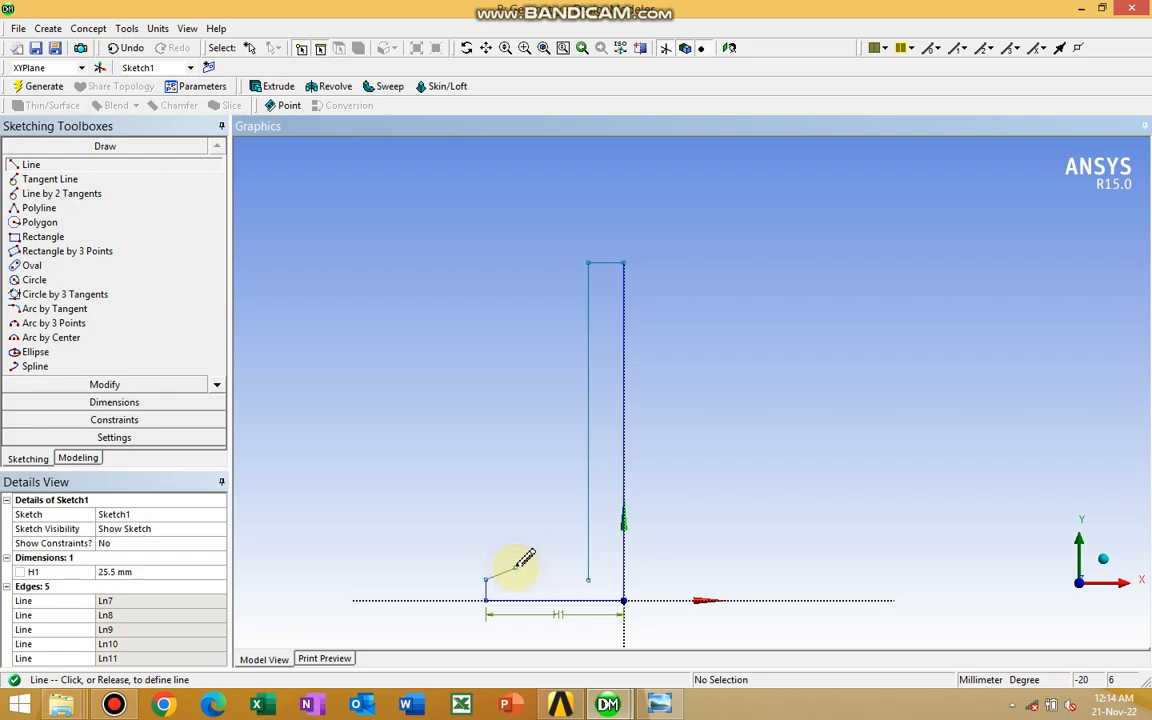
{"action": "left_click", "coordinate": [515, 567]}
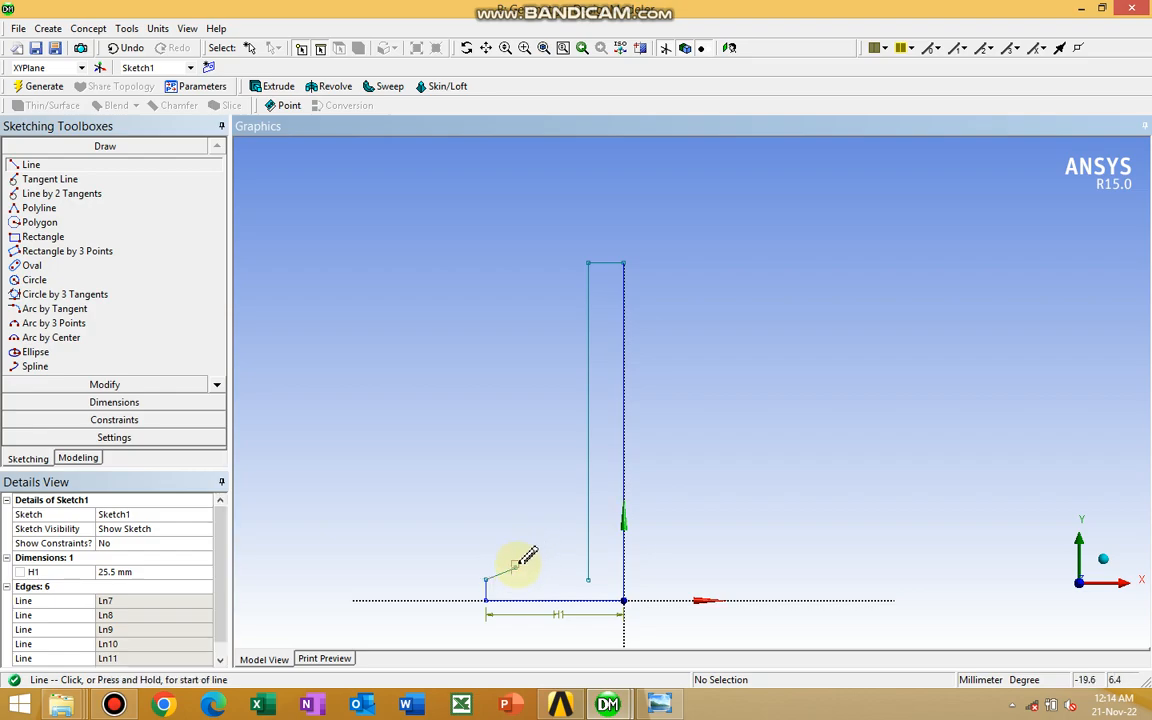
{"action": "left_click", "coordinate": [515, 567]}
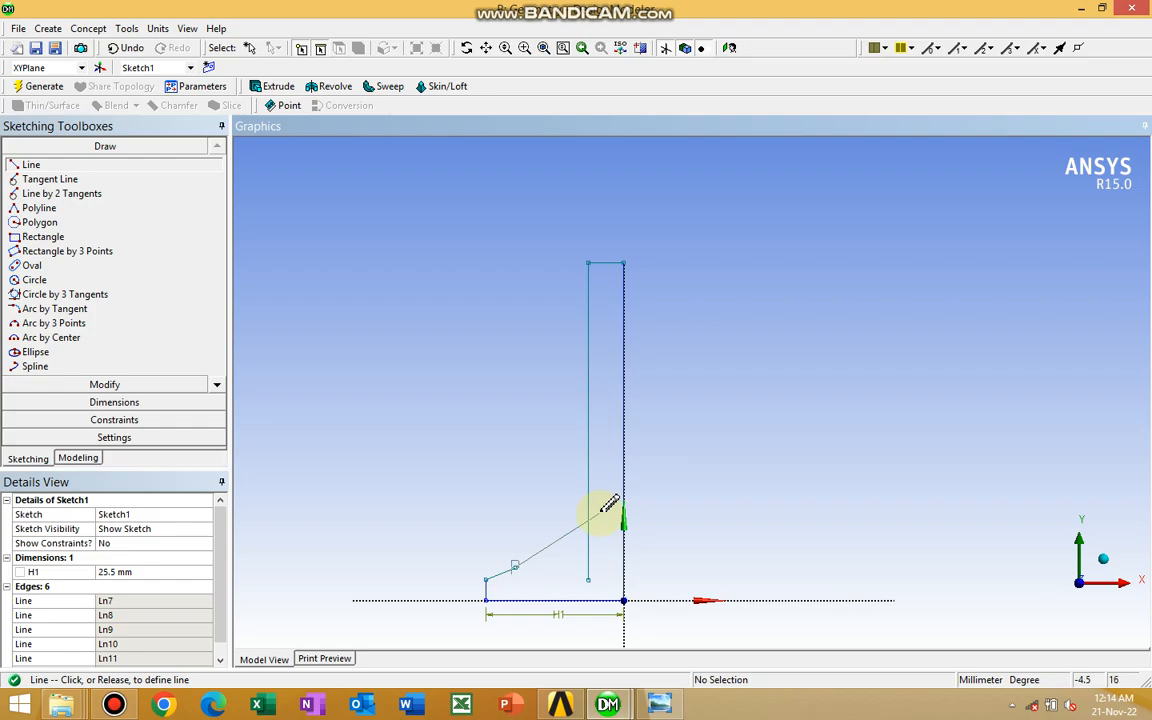
{"action": "left_click", "coordinate": [598, 514]}
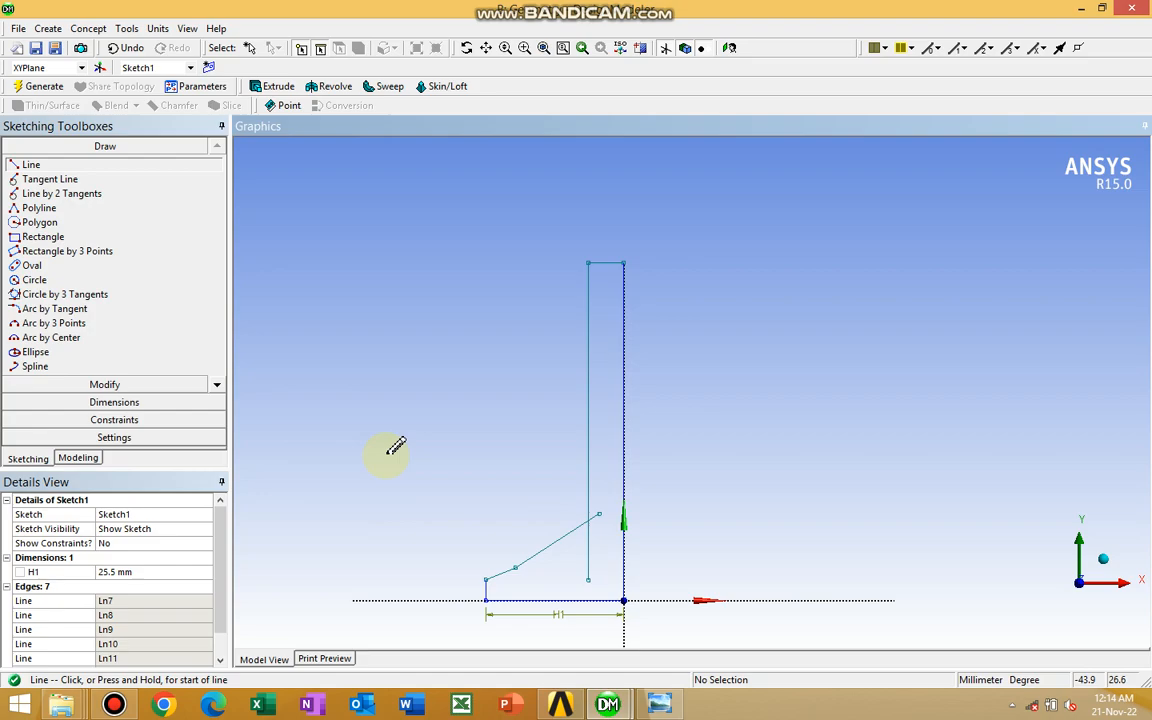
Dimension the short vertical line at the base line's outer end and set its length to 1 mm
{"action": "left_click", "coordinate": [120, 404]}
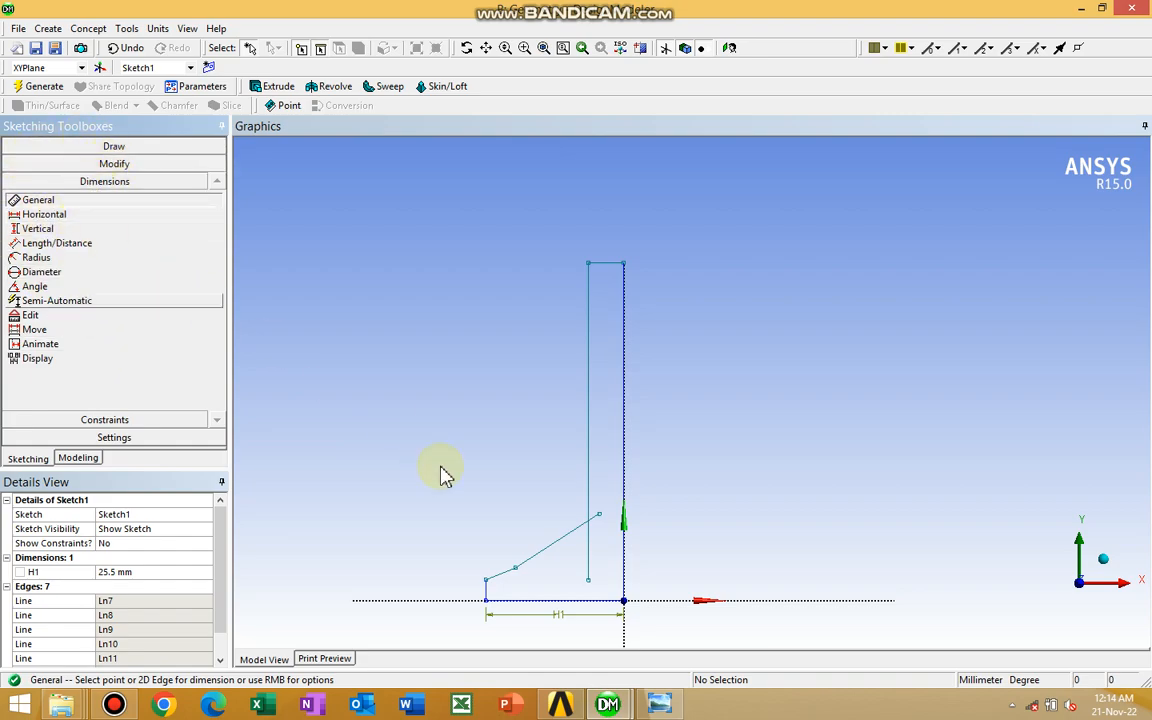
{"action": "left_click", "coordinate": [487, 595]}
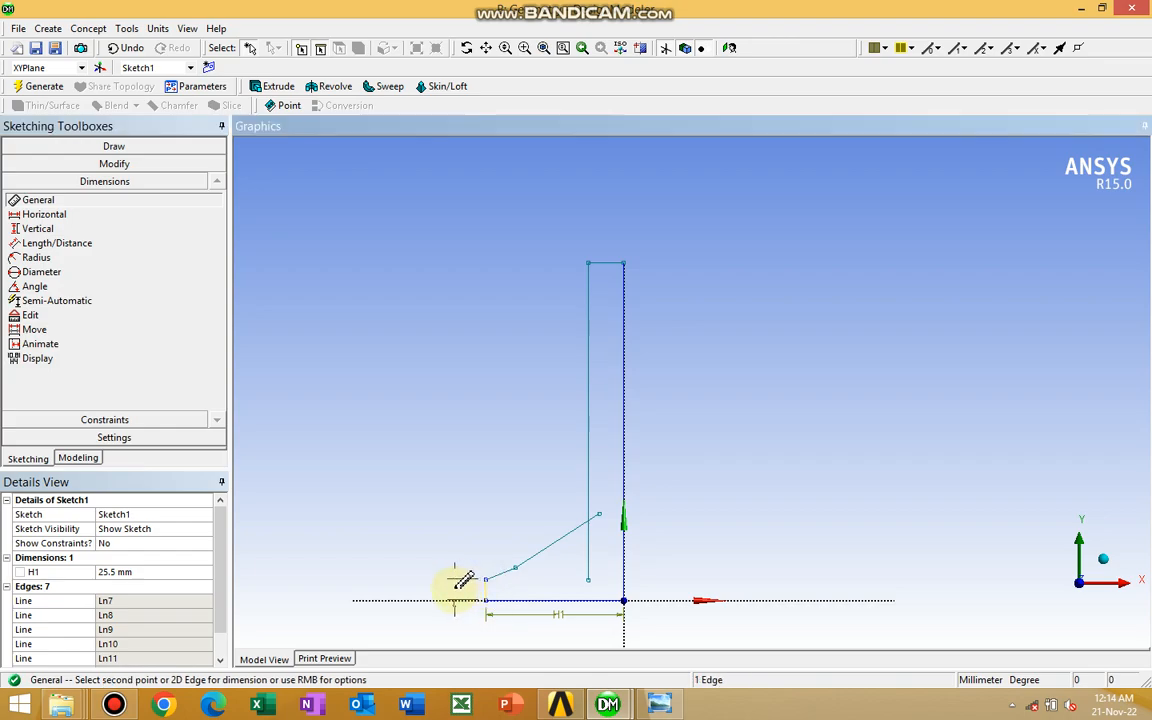
{"action": "left_click", "coordinate": [441, 593]}
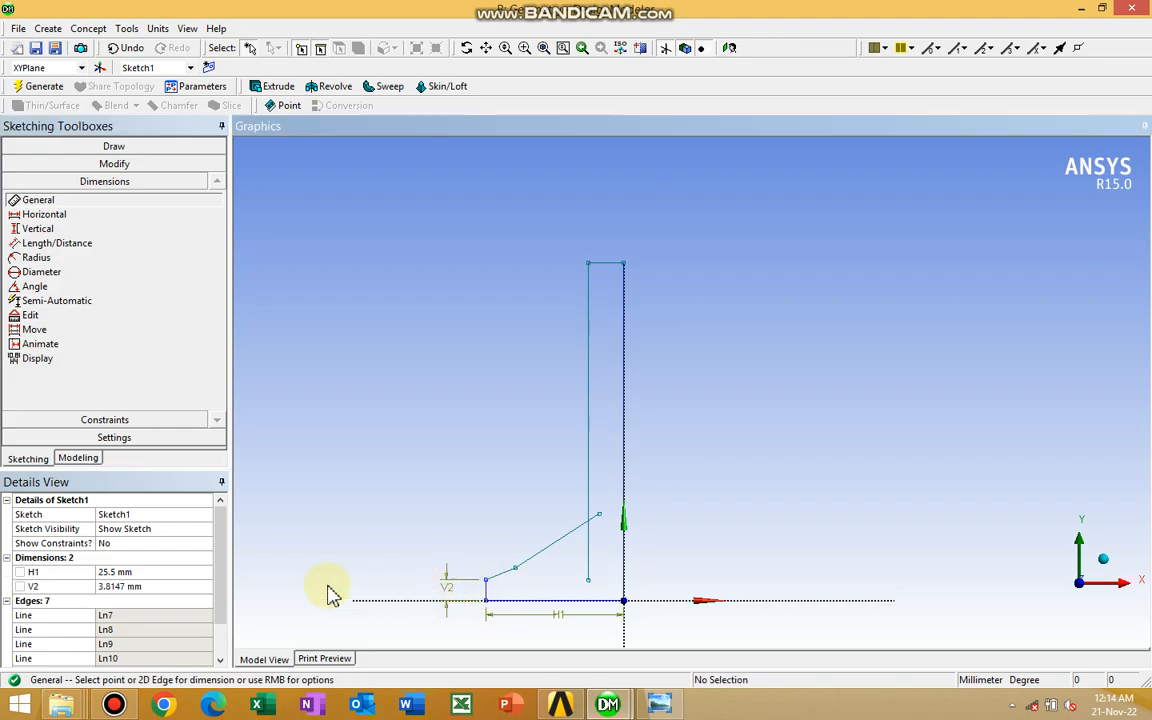
{"action": "left_click", "coordinate": [150, 587]}
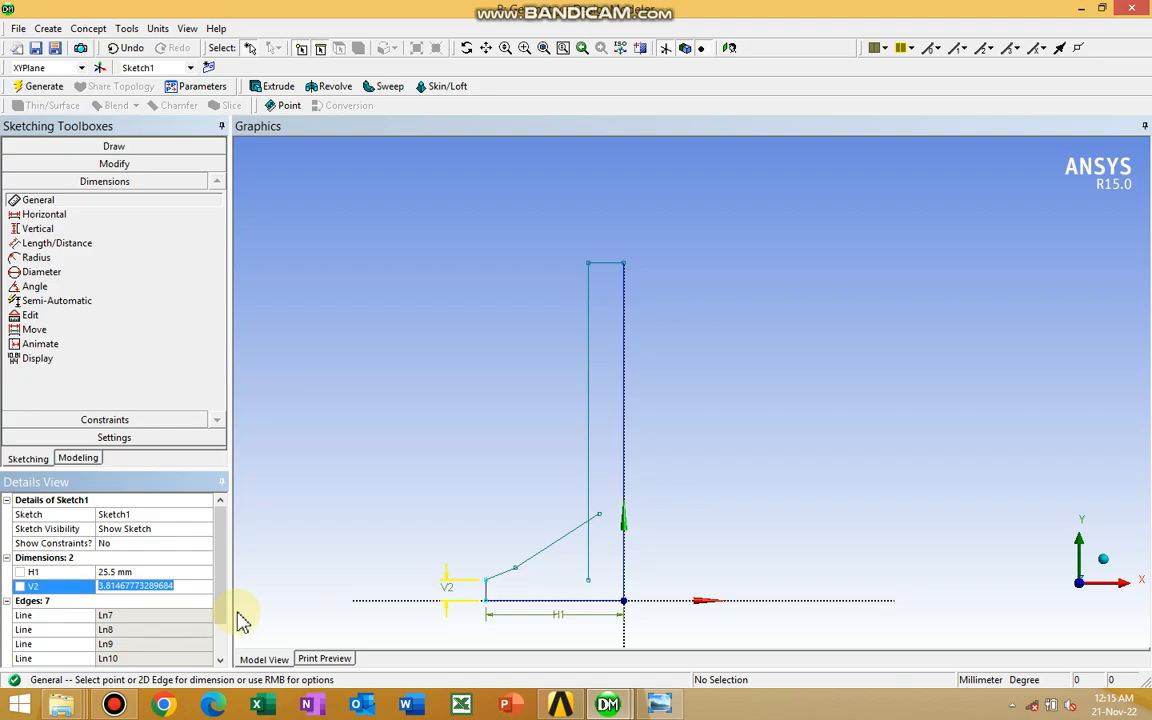
{"action": "type", "text": "1"}
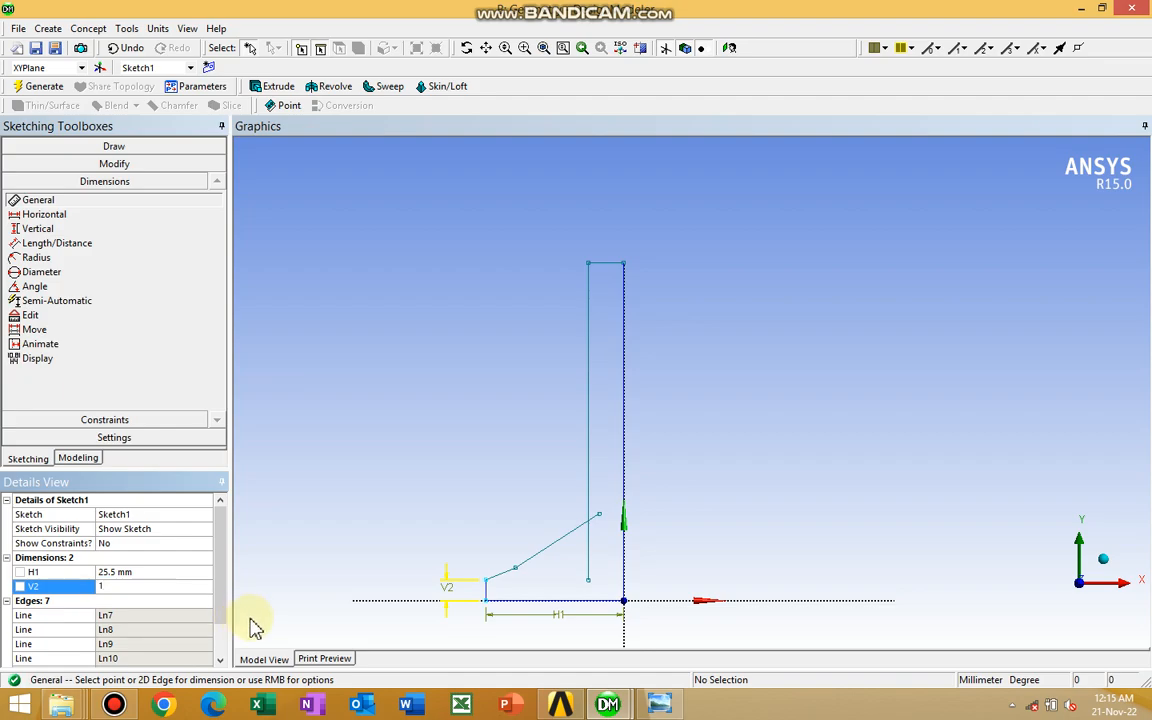
{"action": "key", "text": "Return"}
Add an angle dimension between the short sloping line and the X axis, cycling alternate angles to the acute one inside the profile
{"action": "left_click", "coordinate": [485, 47]}
{"action": "left_click_drag", "start_coordinate": [535, 515], "coordinate": [563, 417]}
{"action": "left_click_drag", "start_coordinate": [522, 473], "coordinate": [645, 374]}
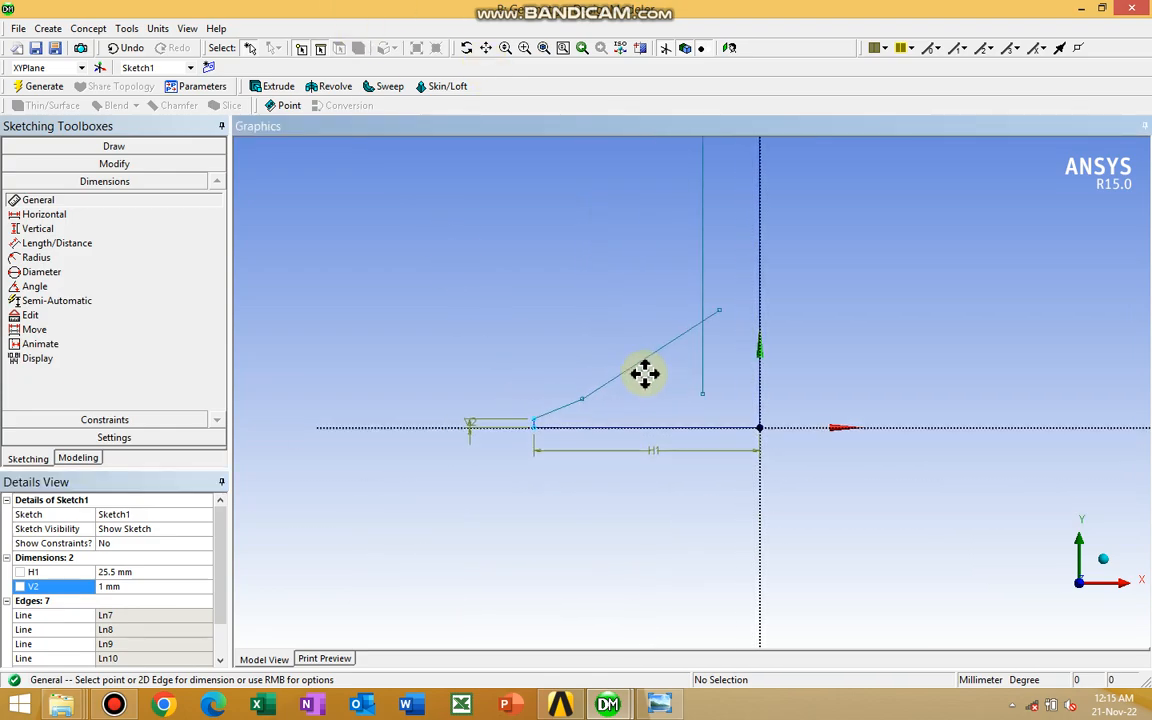
{"action": "scroll", "coordinate": [643, 382], "scroll_direction": "up", "scroll_amount": 2}
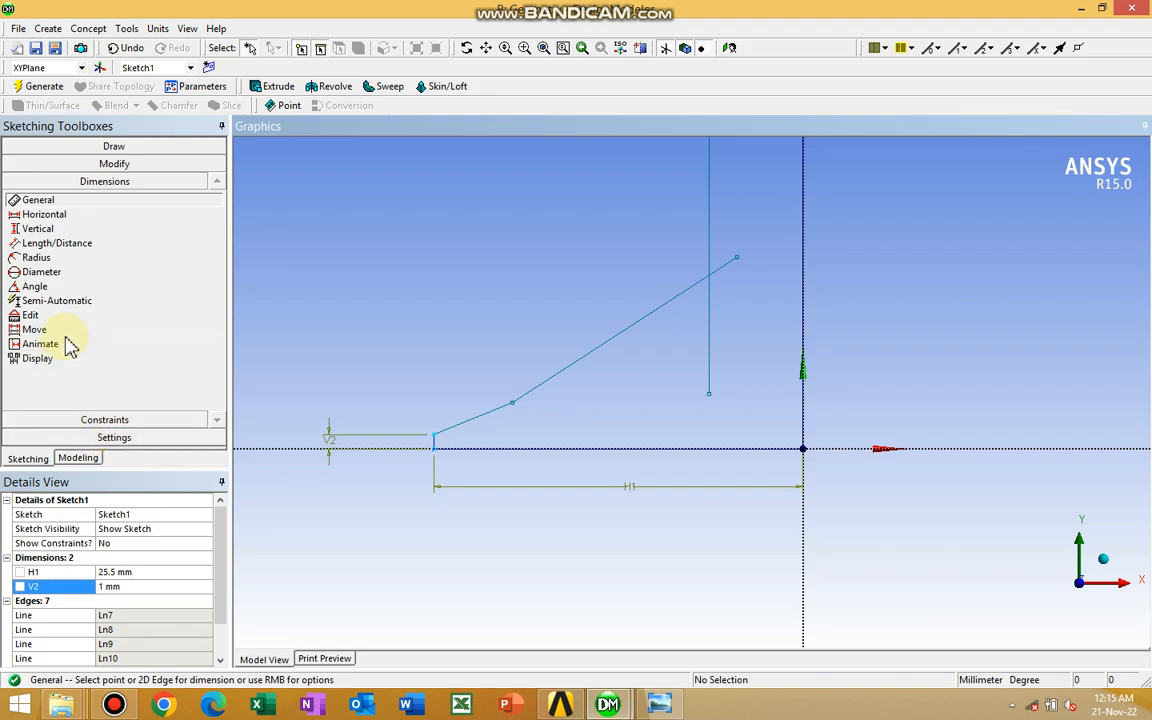
{"action": "left_click", "coordinate": [42, 229]}
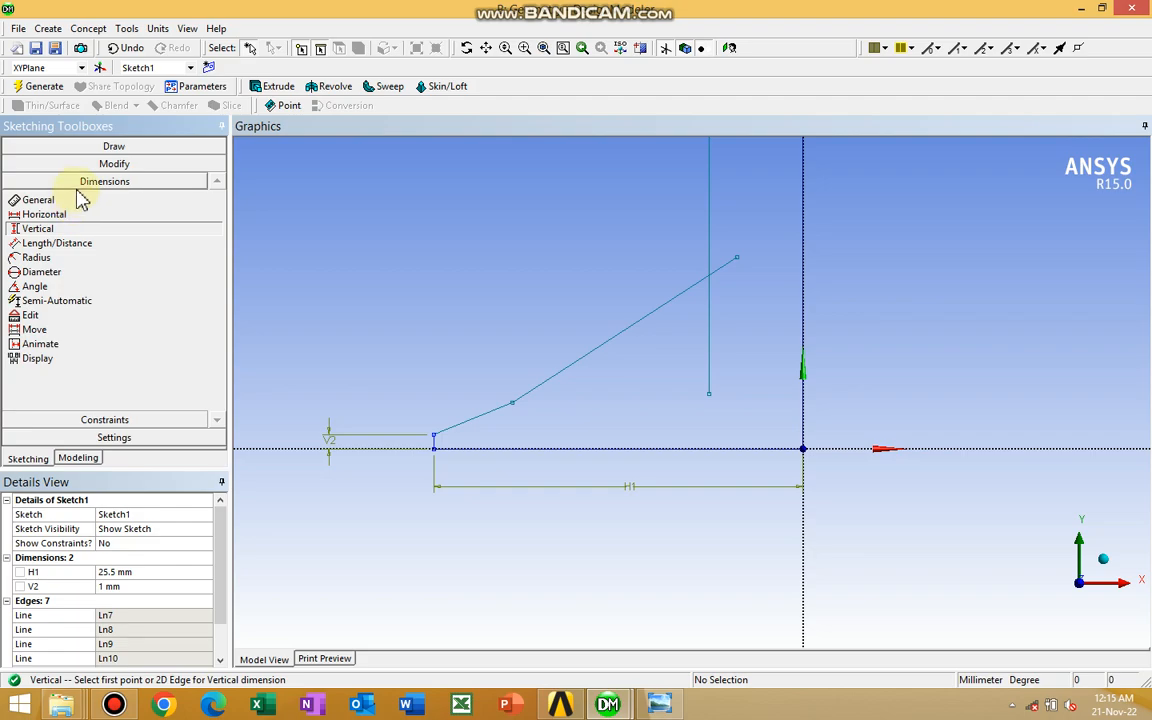
{"action": "left_click", "coordinate": [50, 287]}
{"action": "left_click", "coordinate": [481, 416]}
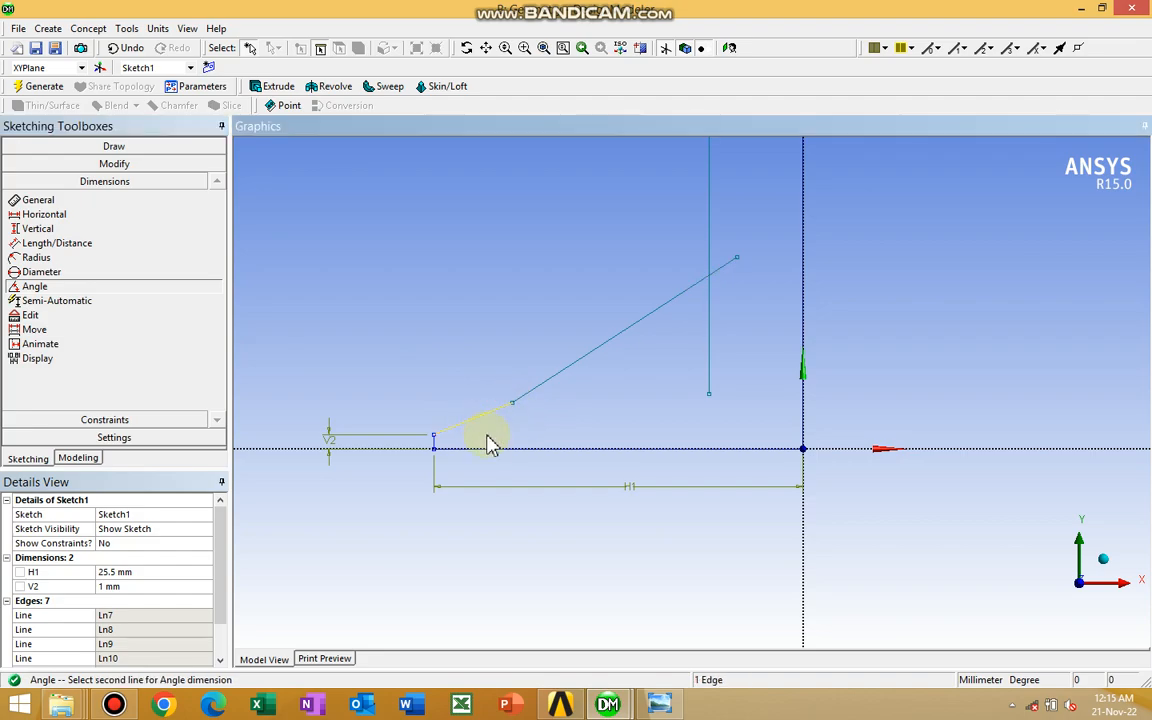
{"action": "left_click", "coordinate": [408, 449]}
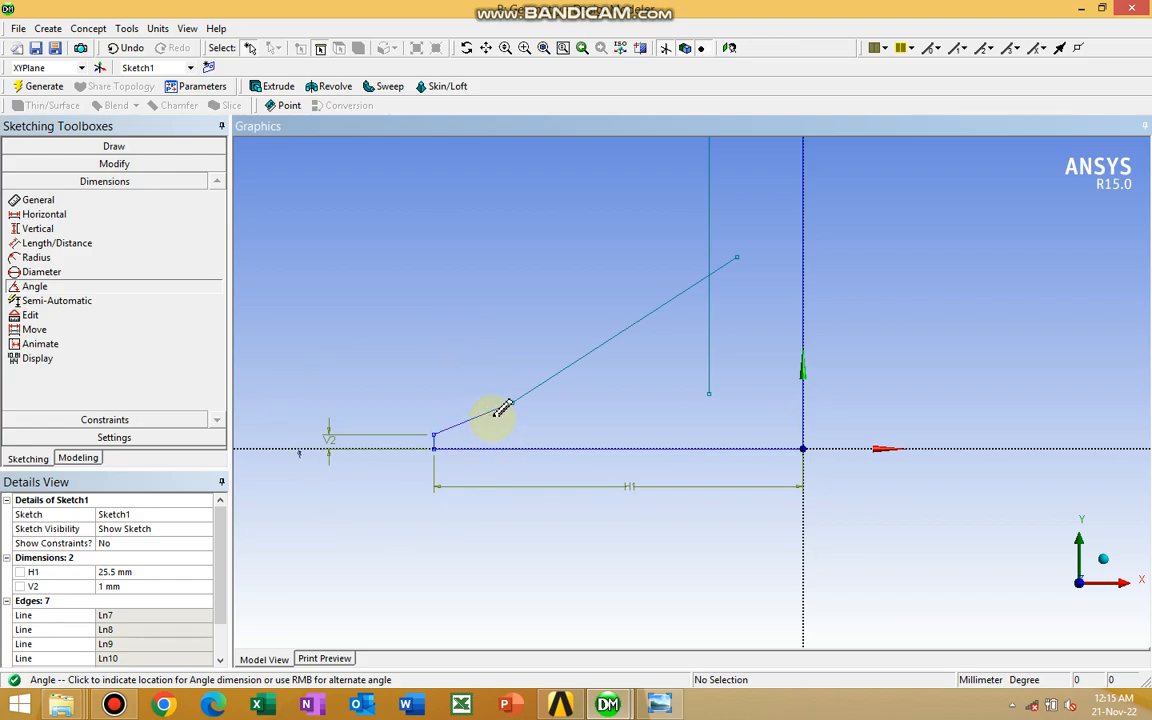
{"action": "right_click", "coordinate": [398, 289]}
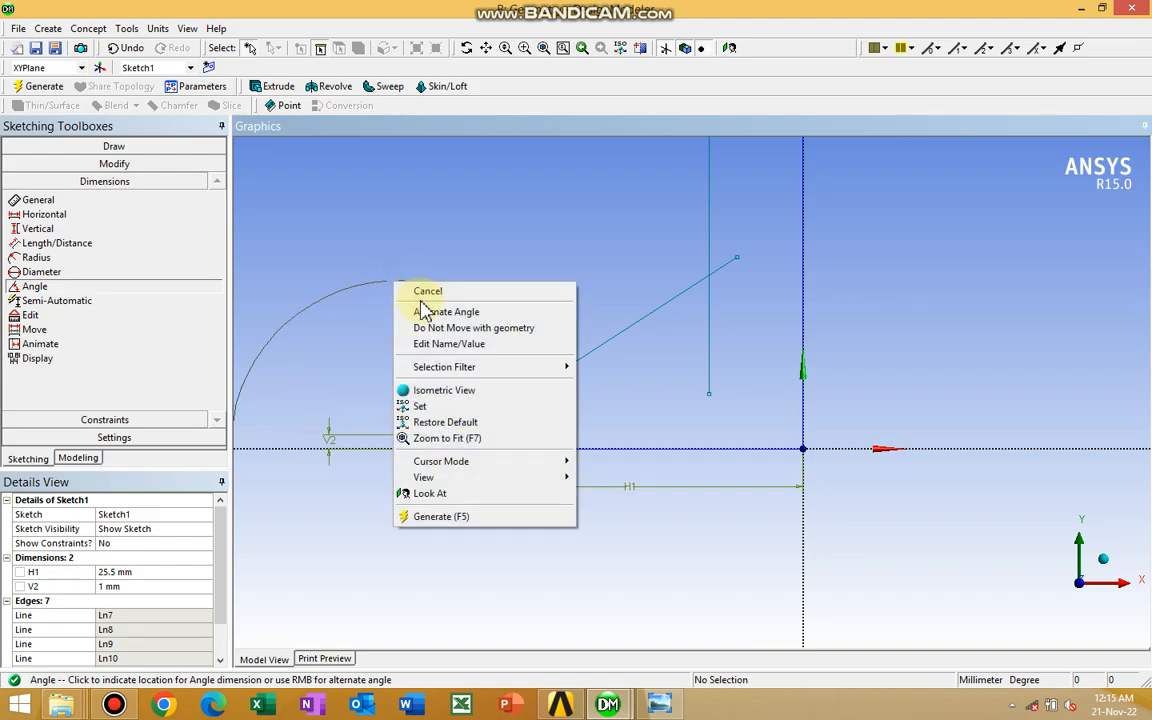
{"action": "left_click", "coordinate": [433, 314]}
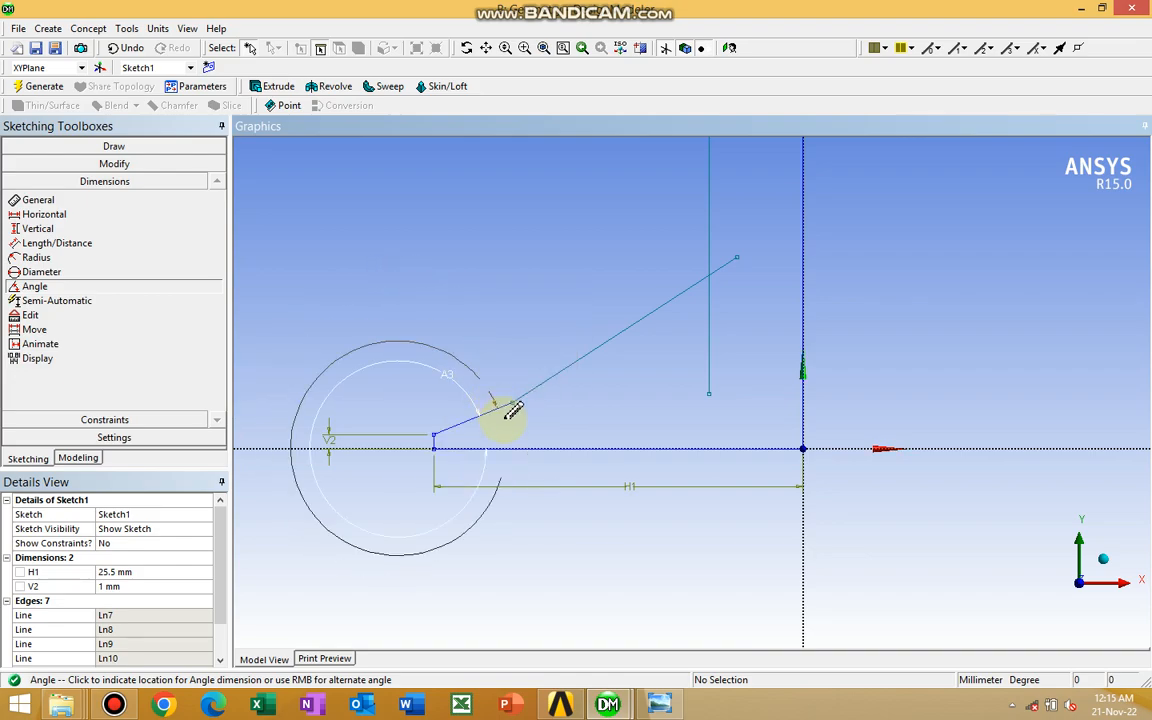
{"action": "right_click", "coordinate": [465, 298]}
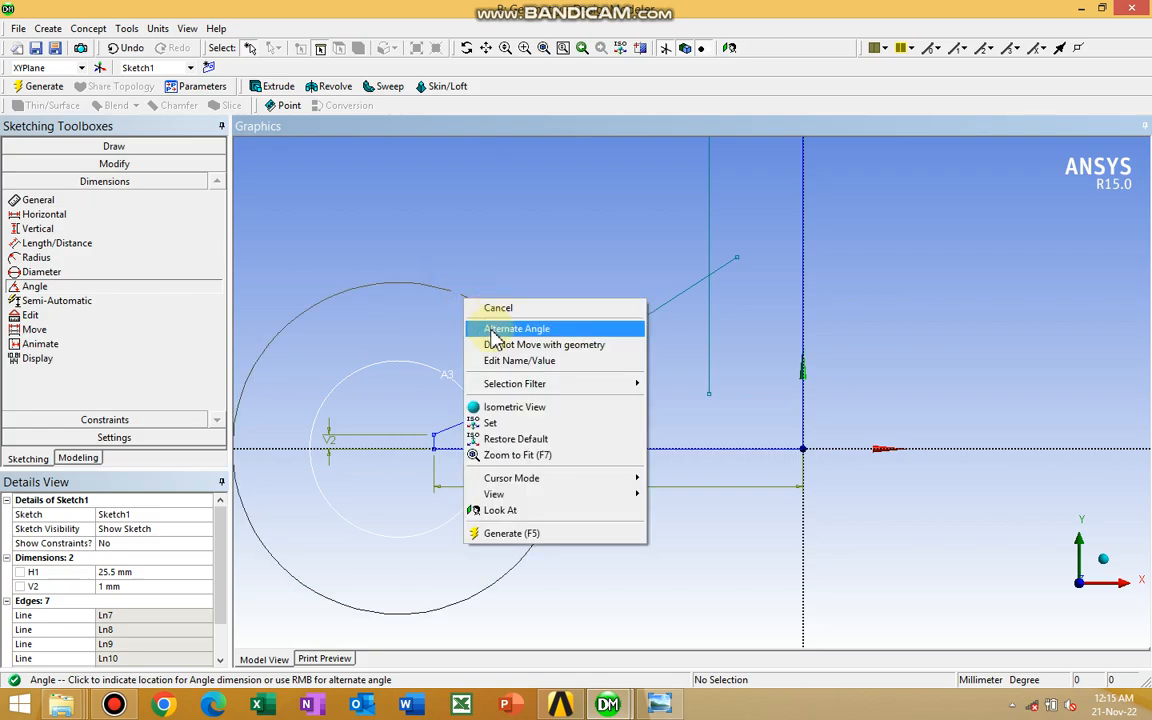
{"action": "left_click", "coordinate": [495, 327]}
{"action": "right_click", "coordinate": [471, 284]}
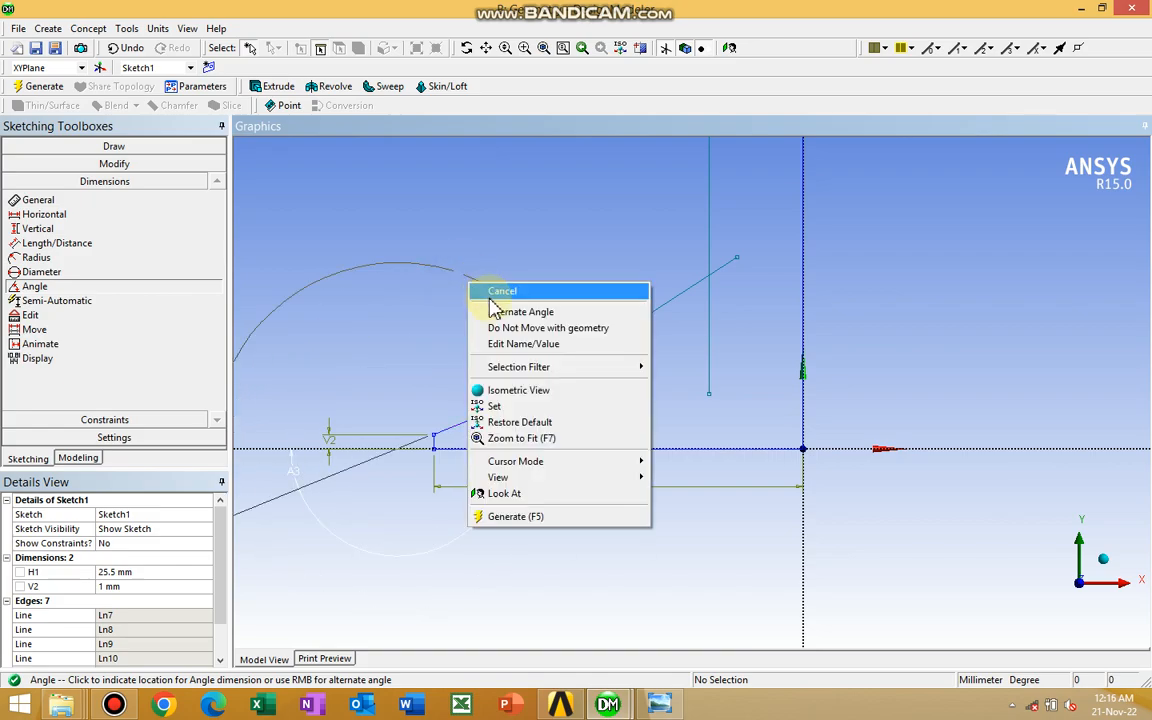
{"action": "left_click", "coordinate": [498, 311]}
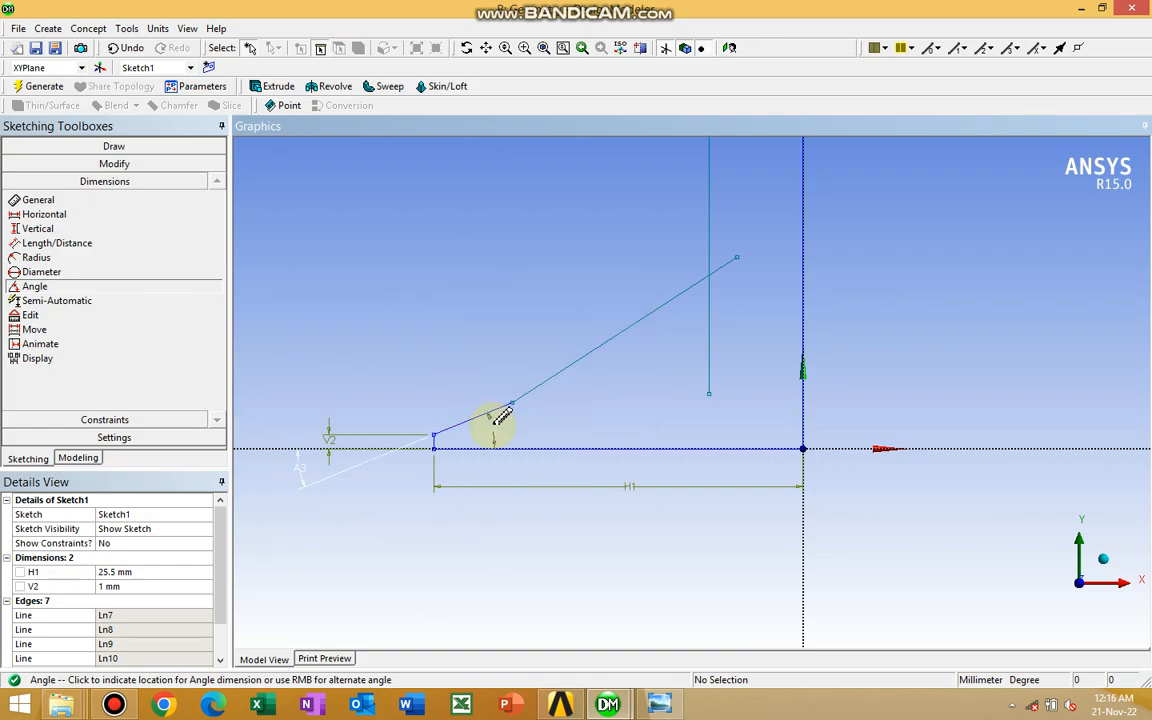
{"action": "left_click", "coordinate": [492, 430]}
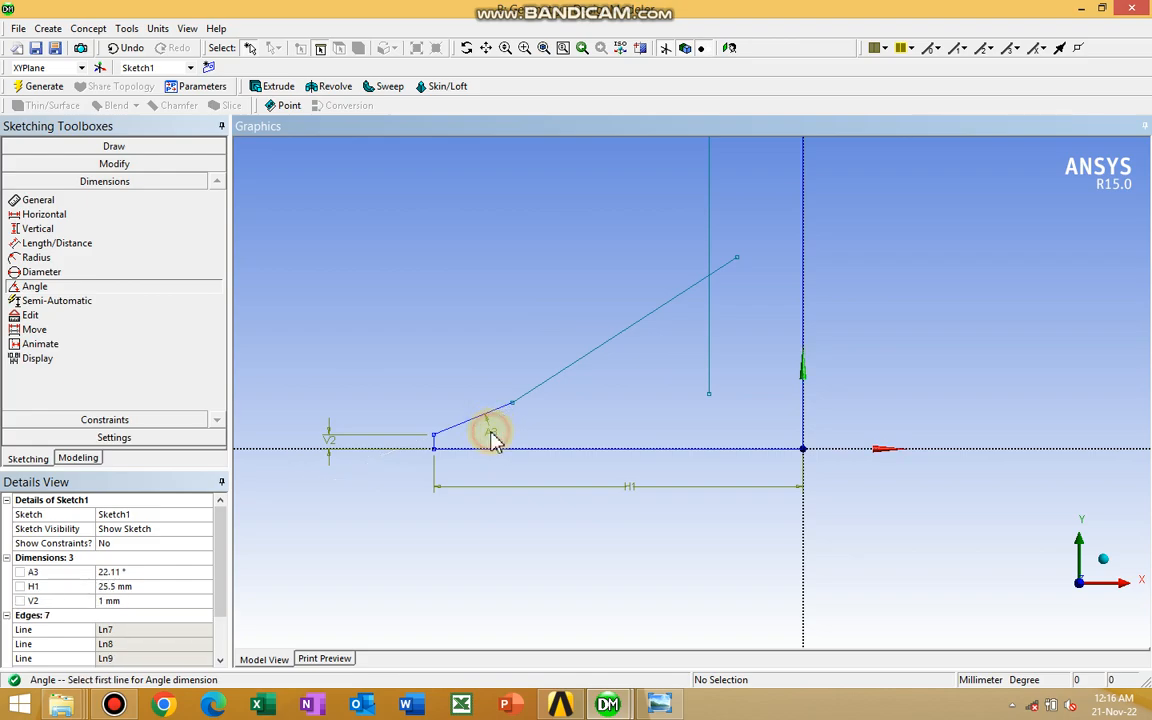
Set the angle between the short sloping line and the X axis to 45°
{"action": "left_click", "coordinate": [122, 573]}
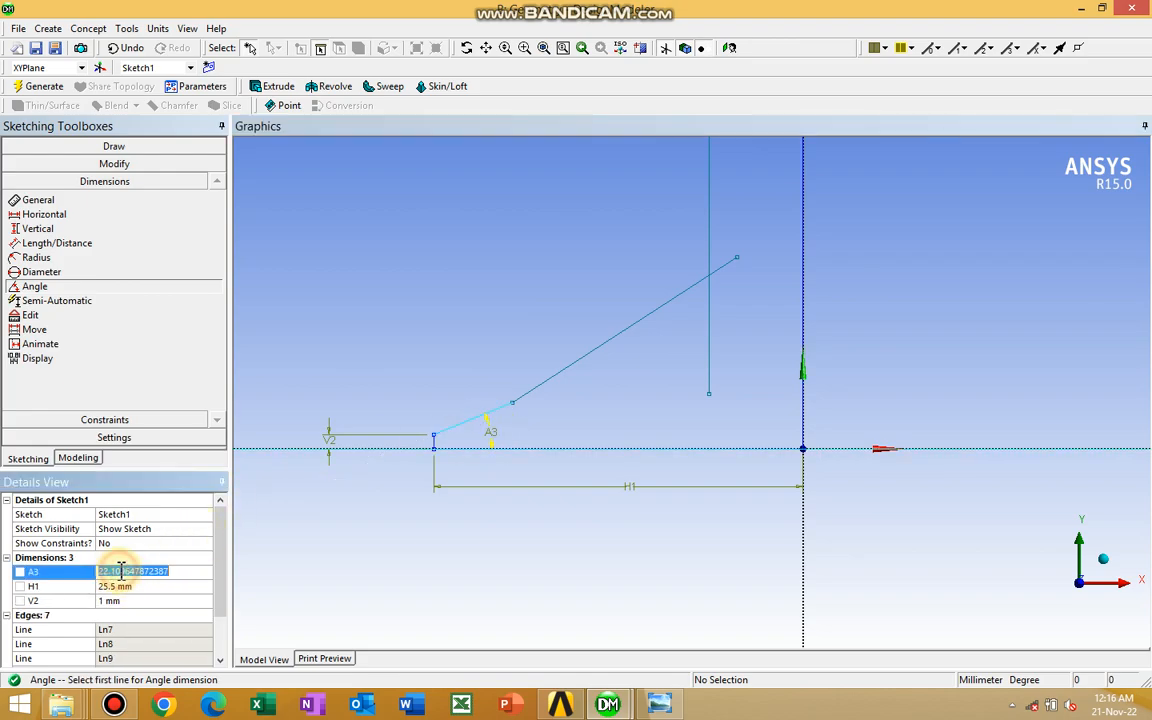
{"action": "type", "text": "45"}
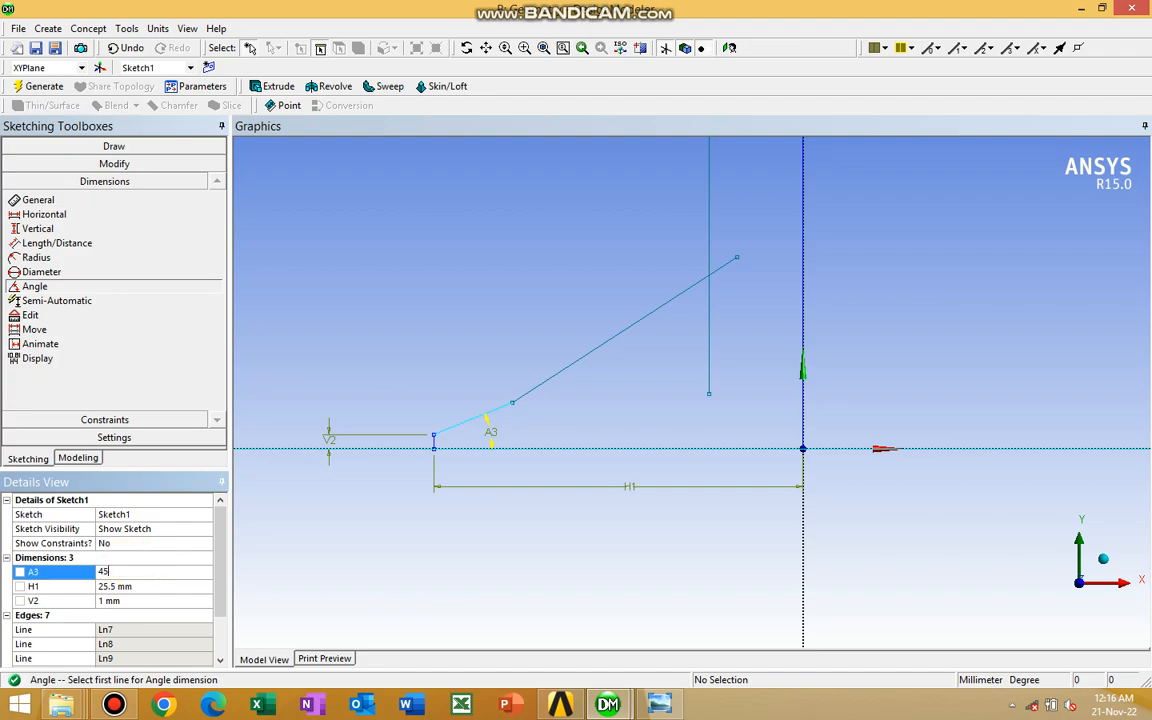
{"action": "key", "text": "Return"}
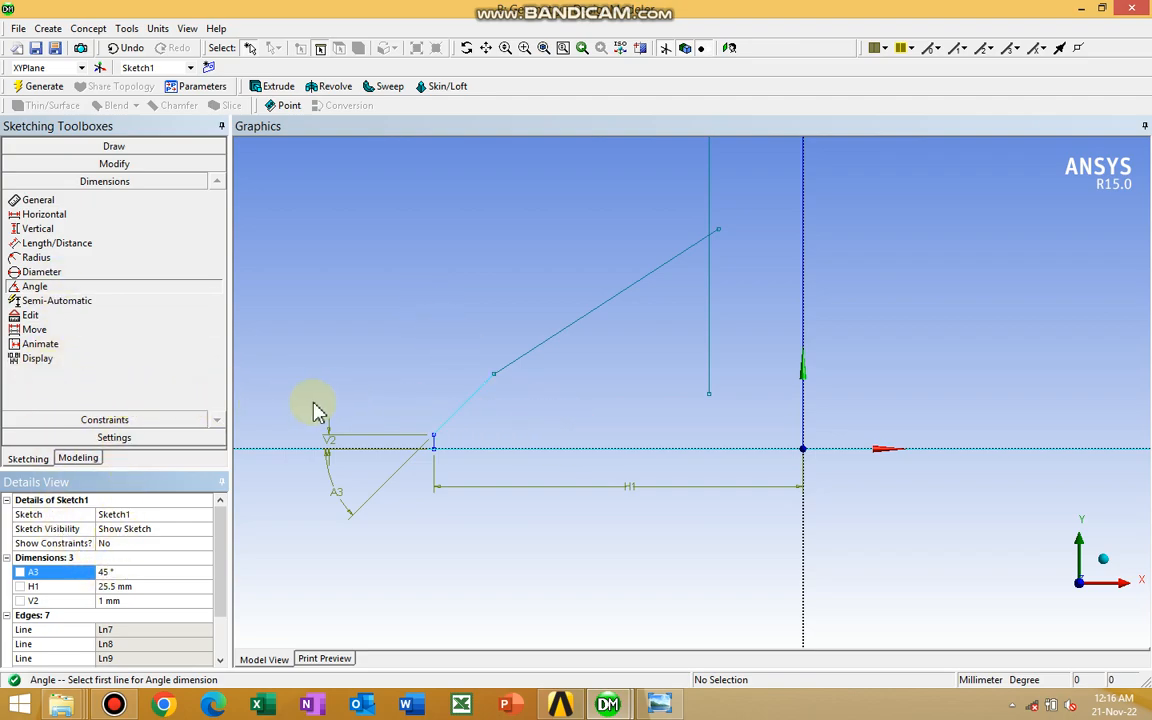
{"action": "left_click", "coordinate": [376, 347]}
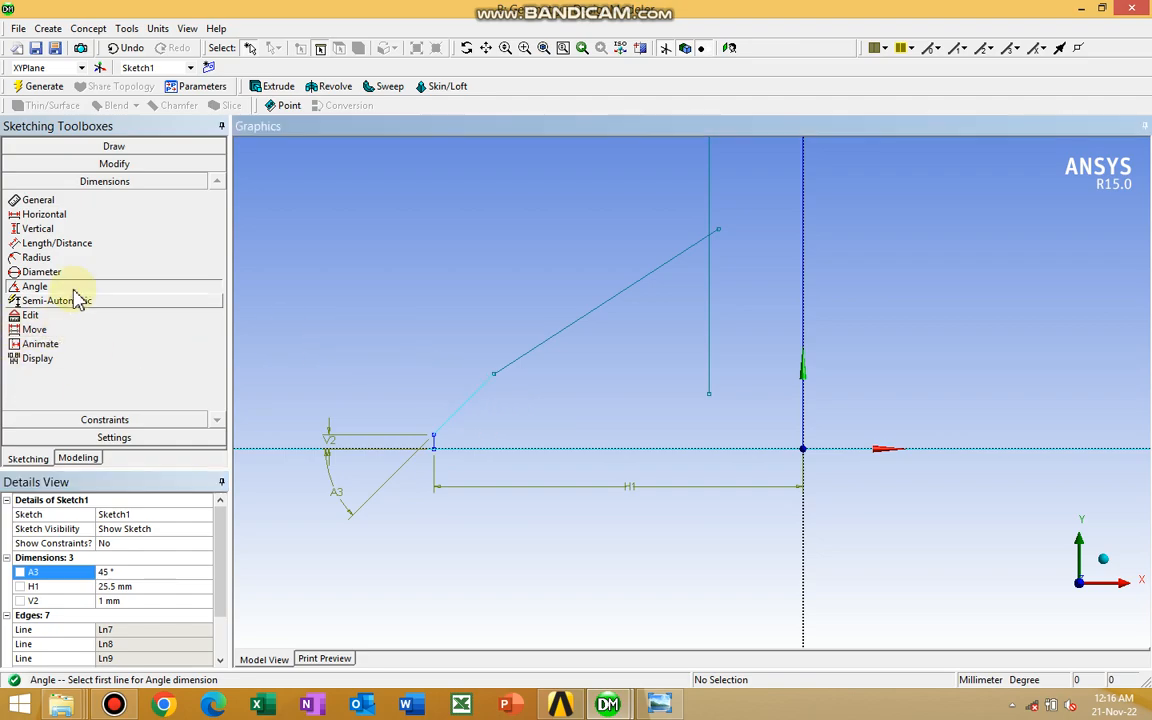
Dimension the length of the short sloping line and set it to 3 mm
{"action": "left_click", "coordinate": [40, 200]}
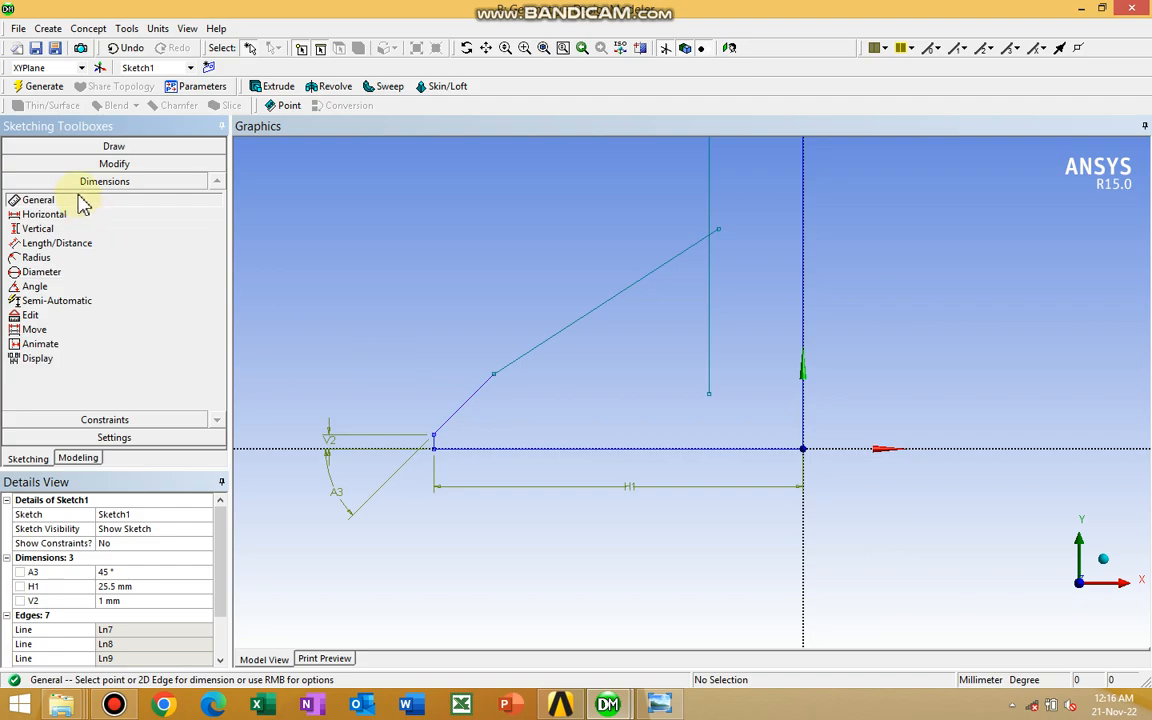
{"action": "left_click", "coordinate": [473, 405]}
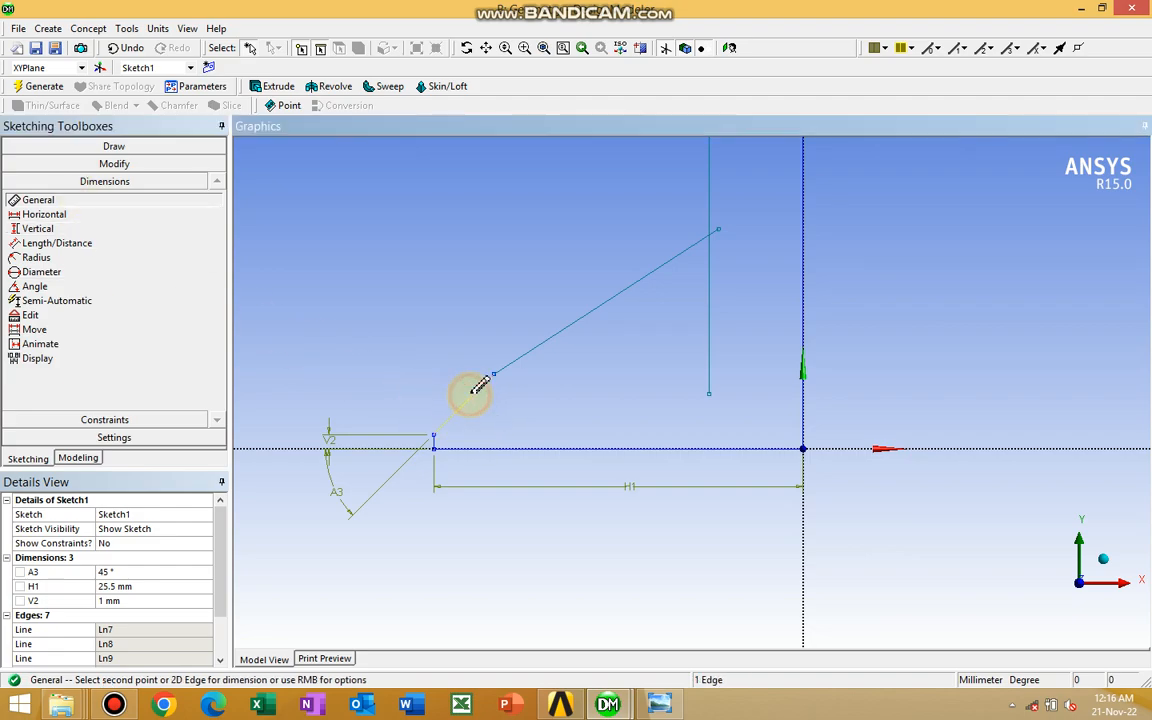
{"action": "left_click", "coordinate": [419, 373]}
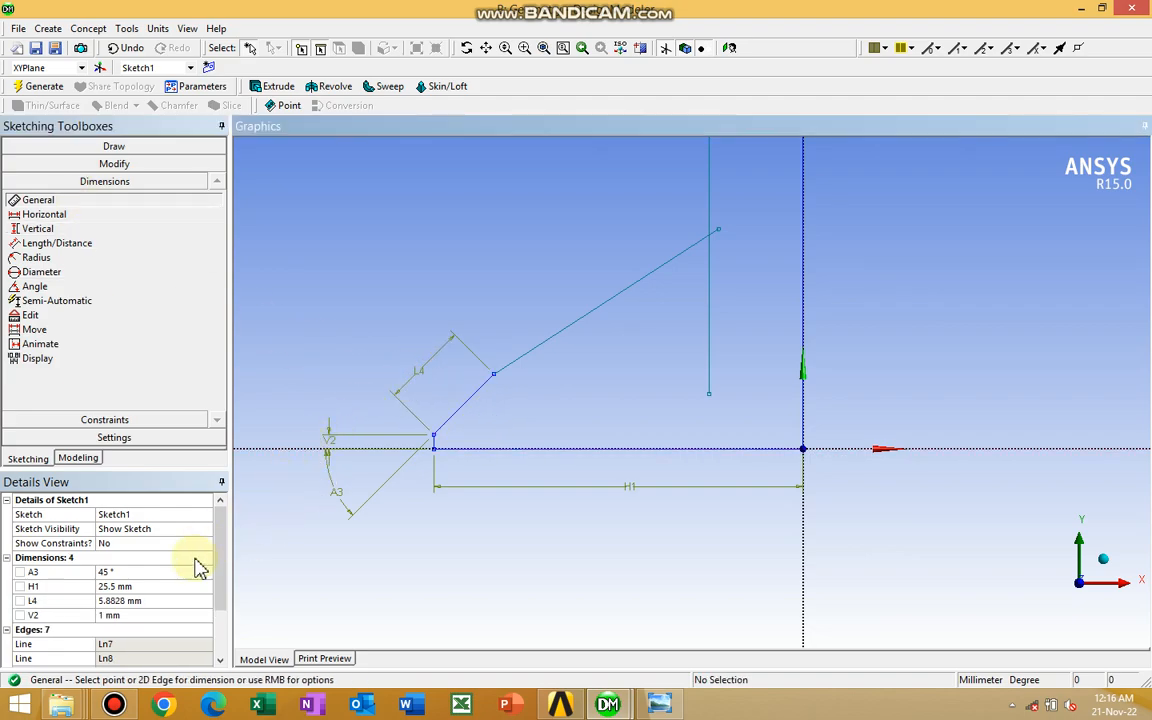
{"action": "left_click", "coordinate": [75, 601]}
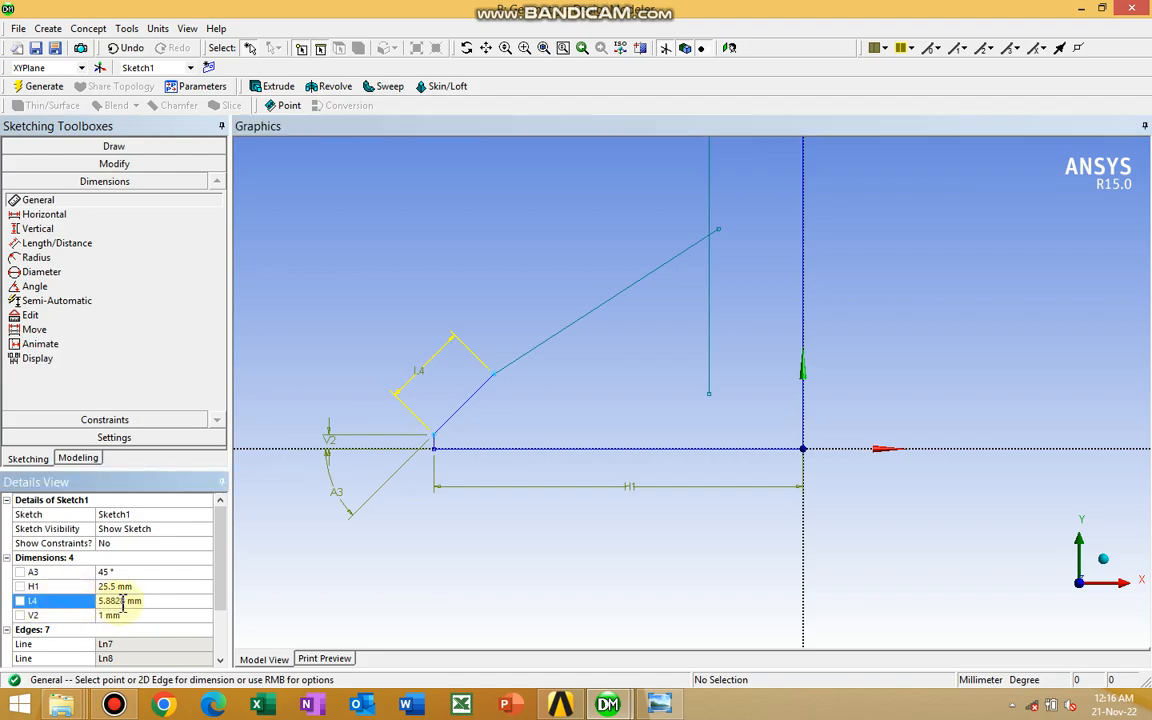
{"action": "left_click", "coordinate": [125, 601]}
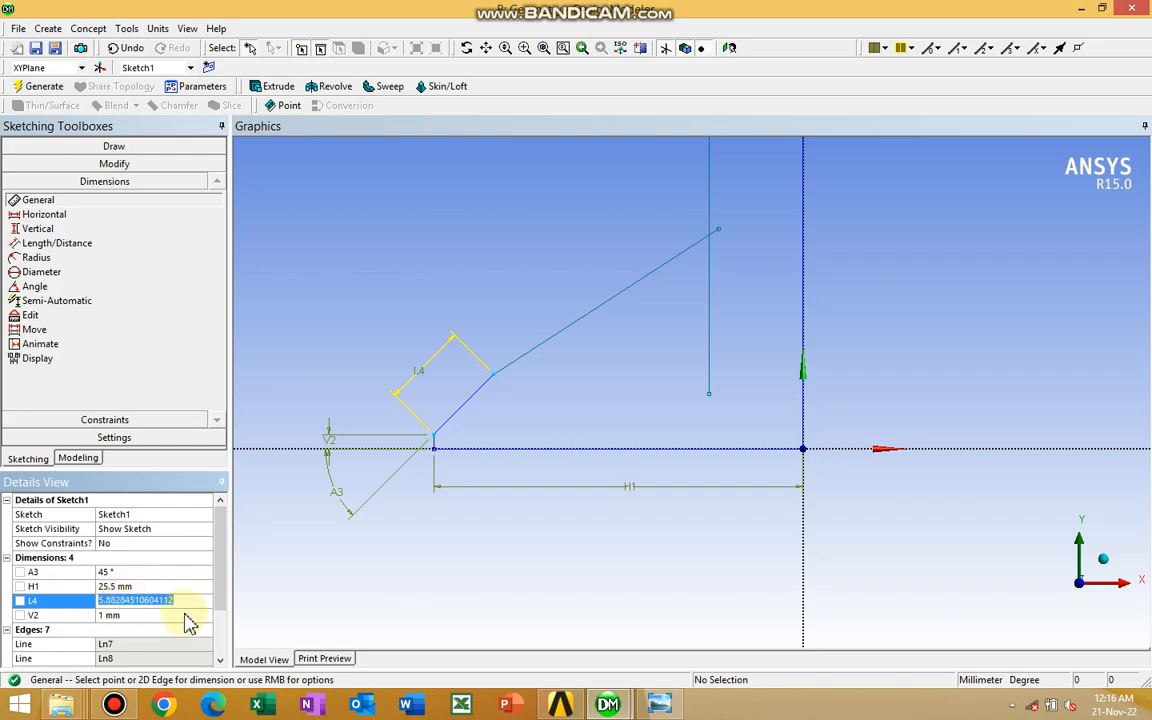
{"action": "type", "text": "3"}
{"action": "key", "text": "Return"}
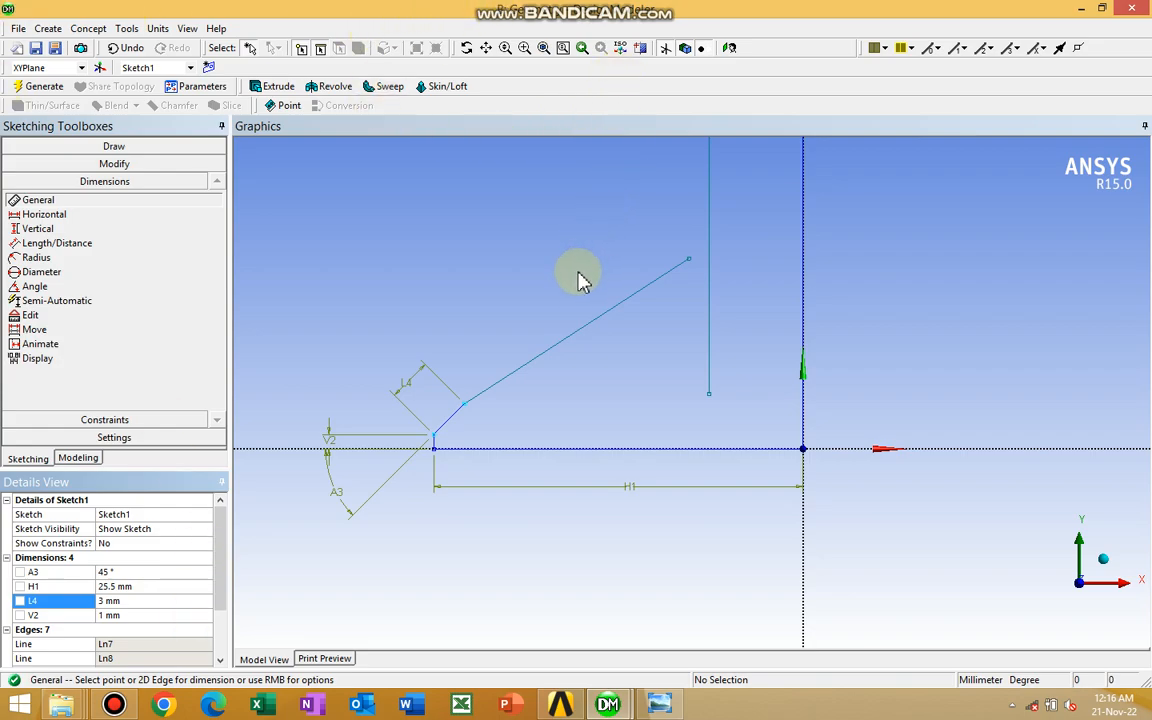
Move the free upper end of the long sloping line past the inner vertical line to about (-3.2, 10)
{"action": "middle_click_drag", "start_coordinate": [599, 246], "coordinate": [537, 337], "text": "ctrl"}
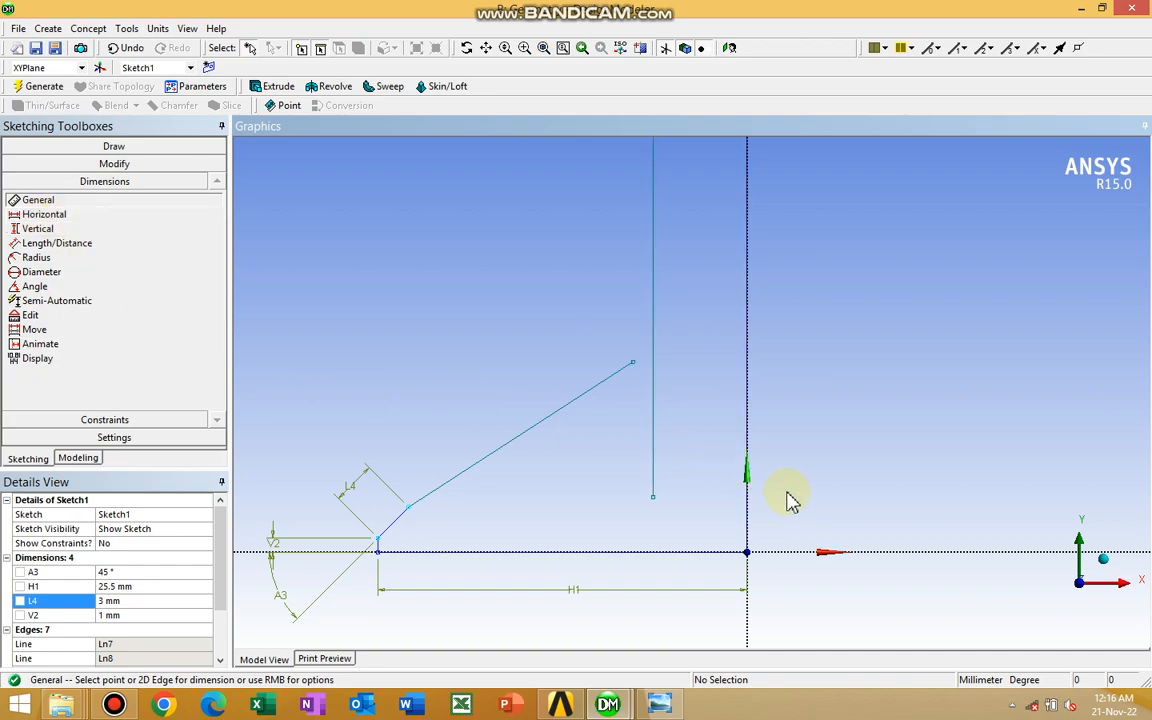
{"action": "left_click", "coordinate": [74, 166]}
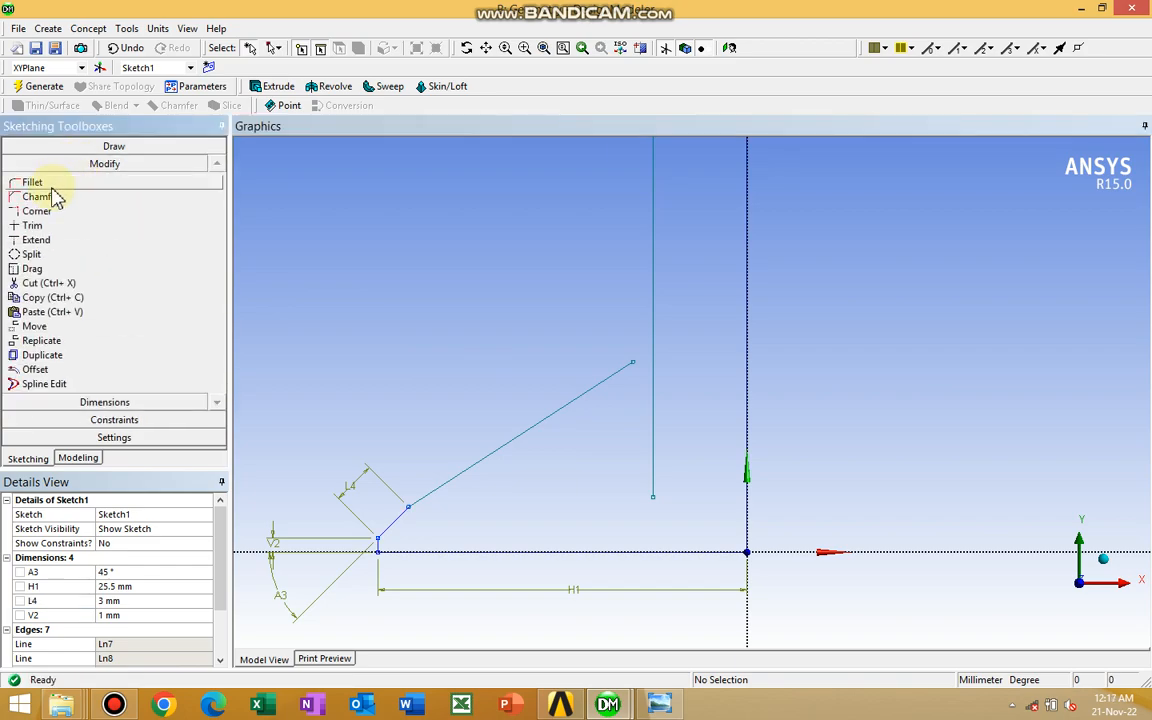
{"action": "left_click", "coordinate": [68, 269]}
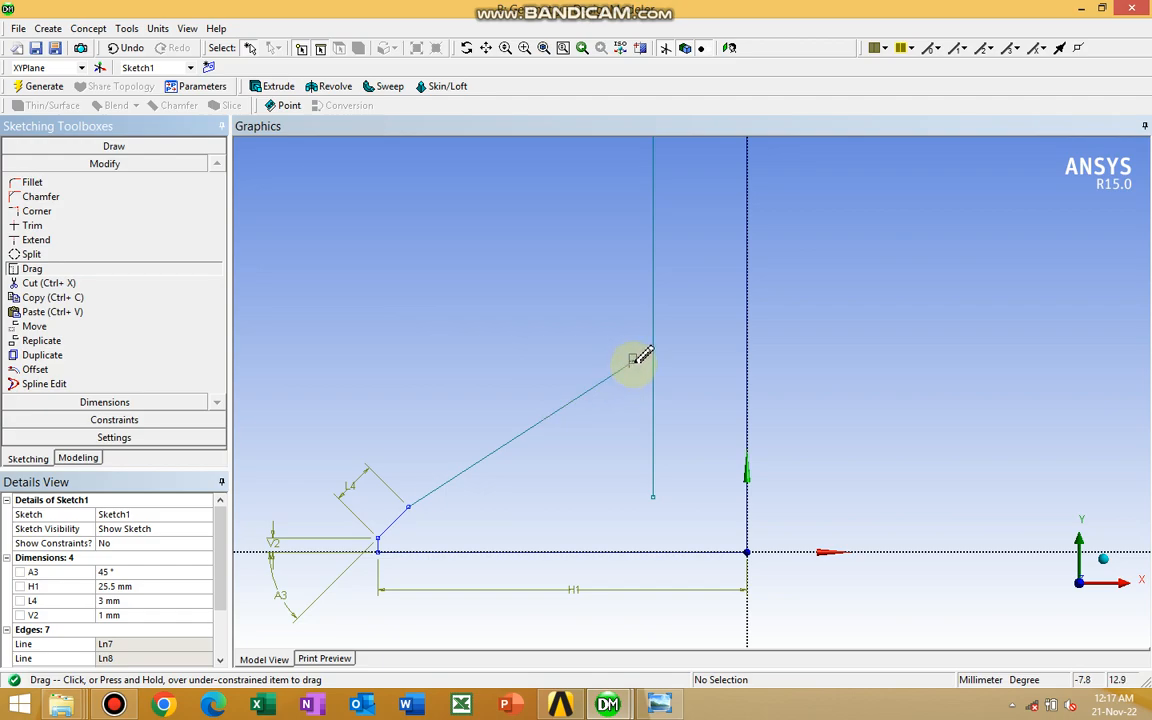
{"action": "left_click_drag", "start_coordinate": [632, 362], "coordinate": [707, 331]}
{"action": "left_click_drag", "start_coordinate": [709, 316], "coordinate": [701, 405]}
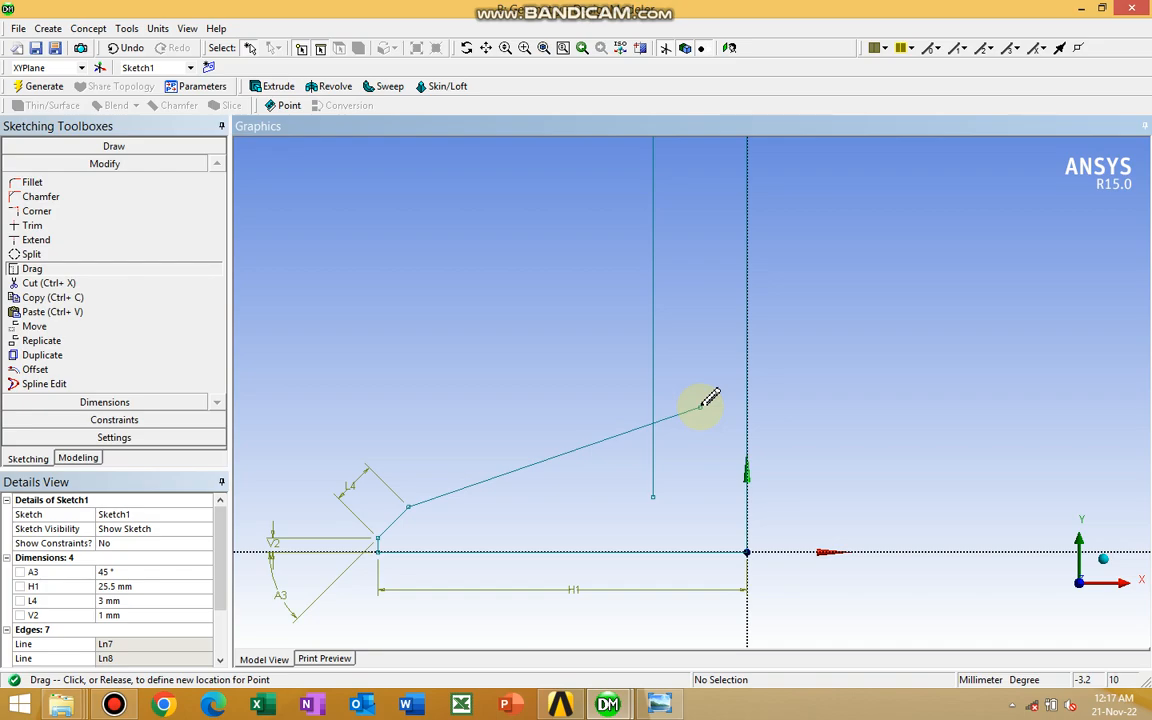
{"action": "left_click_drag", "start_coordinate": [701, 405], "coordinate": [701, 406]}
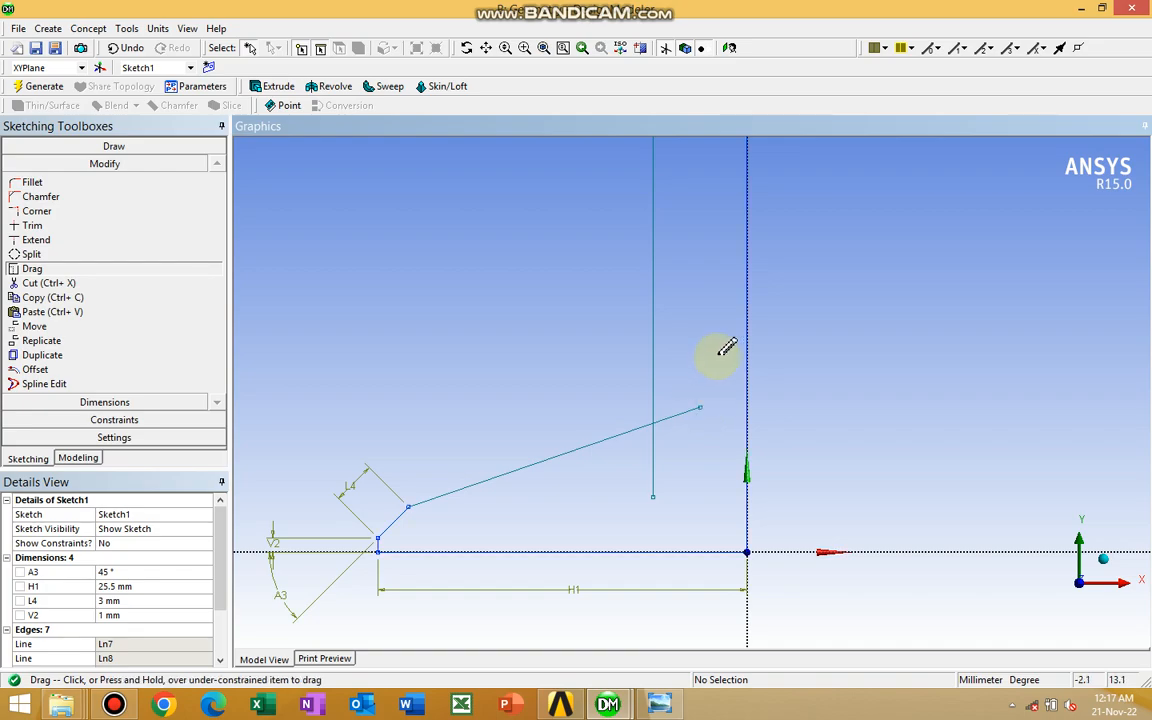
Fillet the long sloping line and the inner vertical line with a 14 mm radius
{"action": "left_click", "coordinate": [62, 184]}
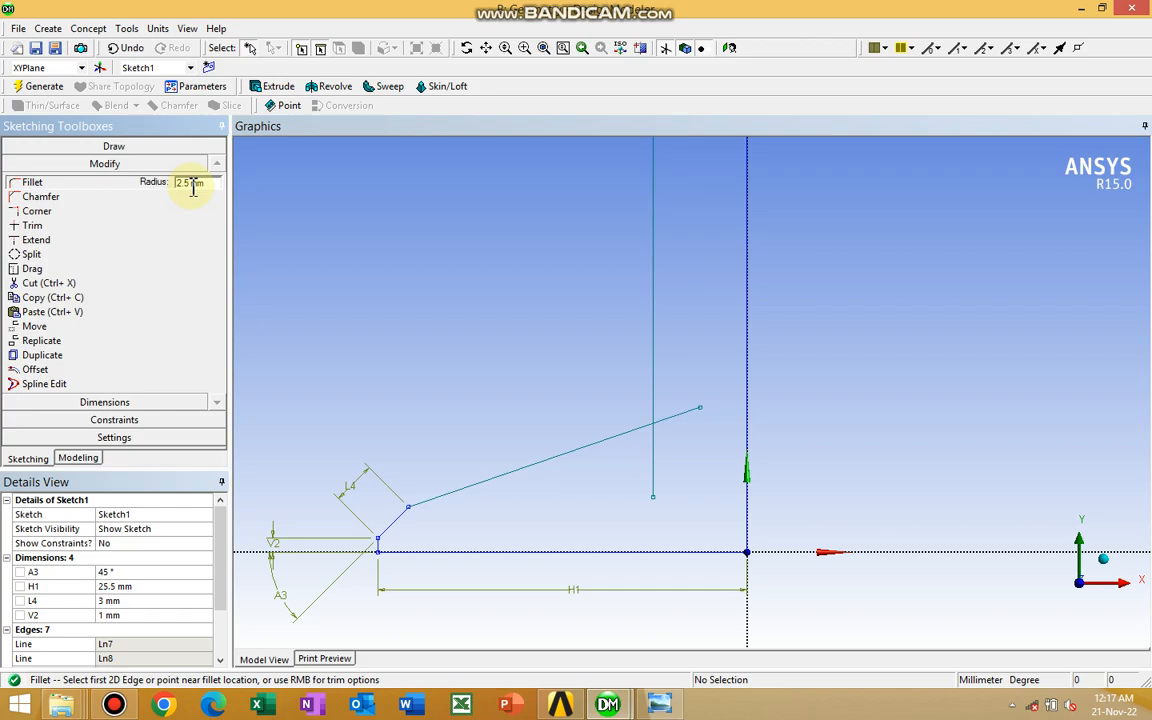
{"action": "left_click", "coordinate": [190, 183]}
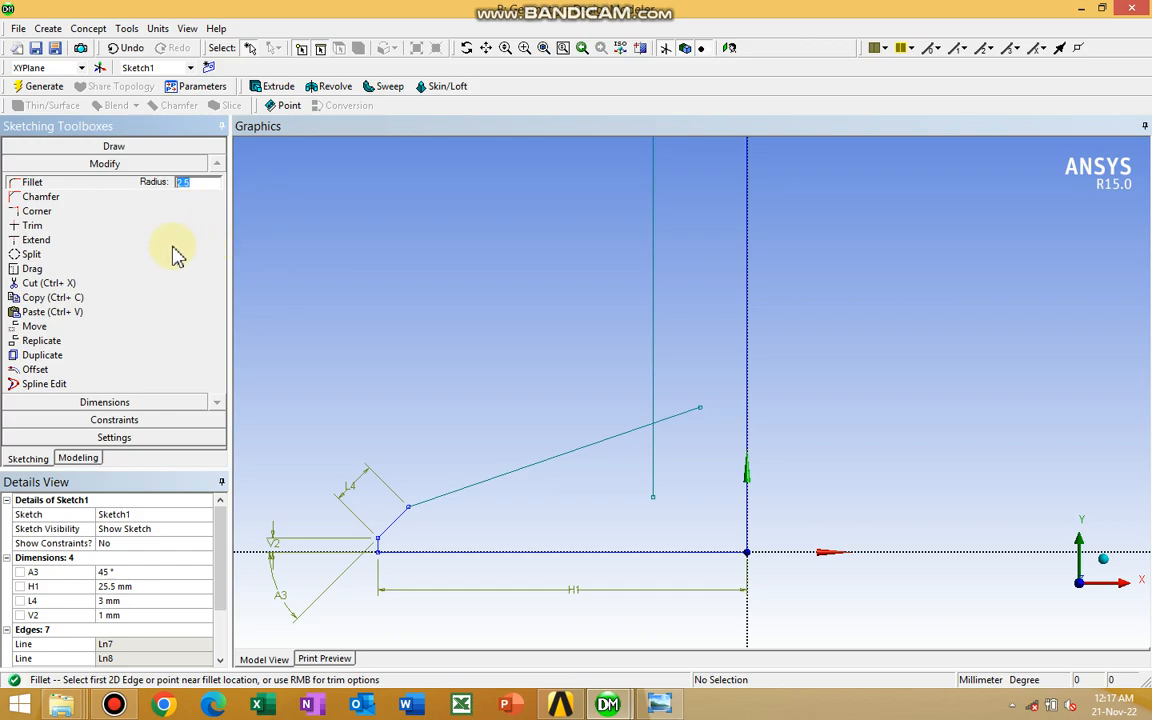
{"action": "type", "text": "14"}
{"action": "key", "text": "Return"}
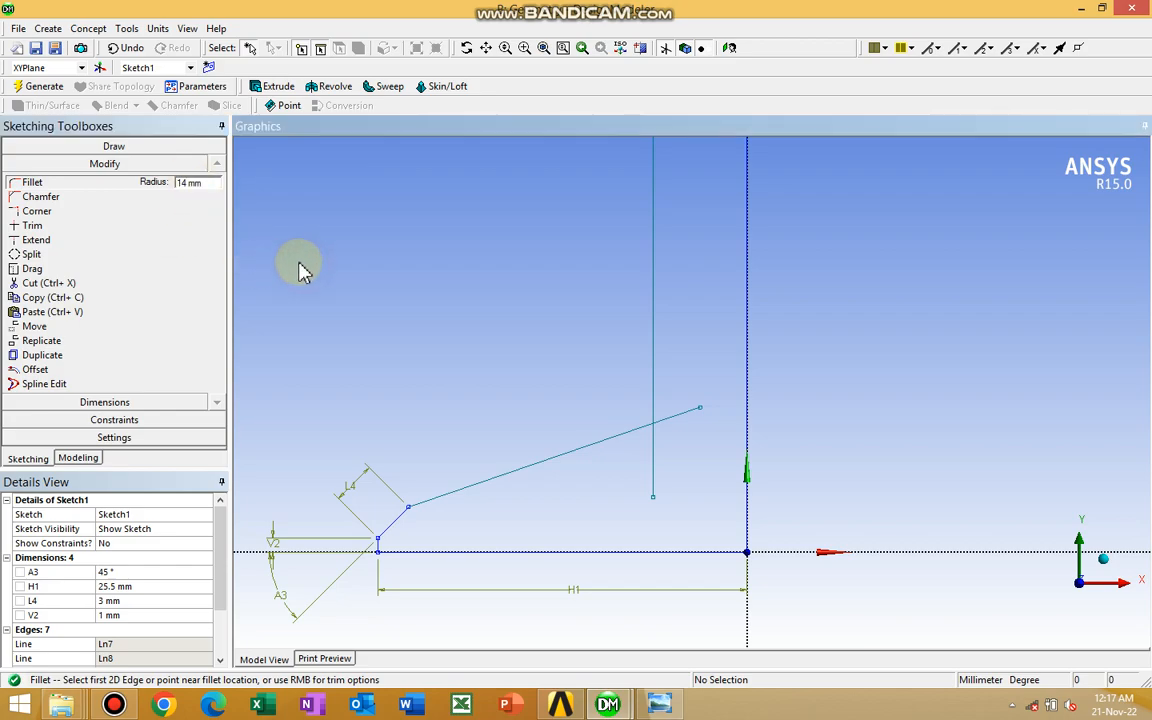
{"action": "left_click", "coordinate": [75, 182]}
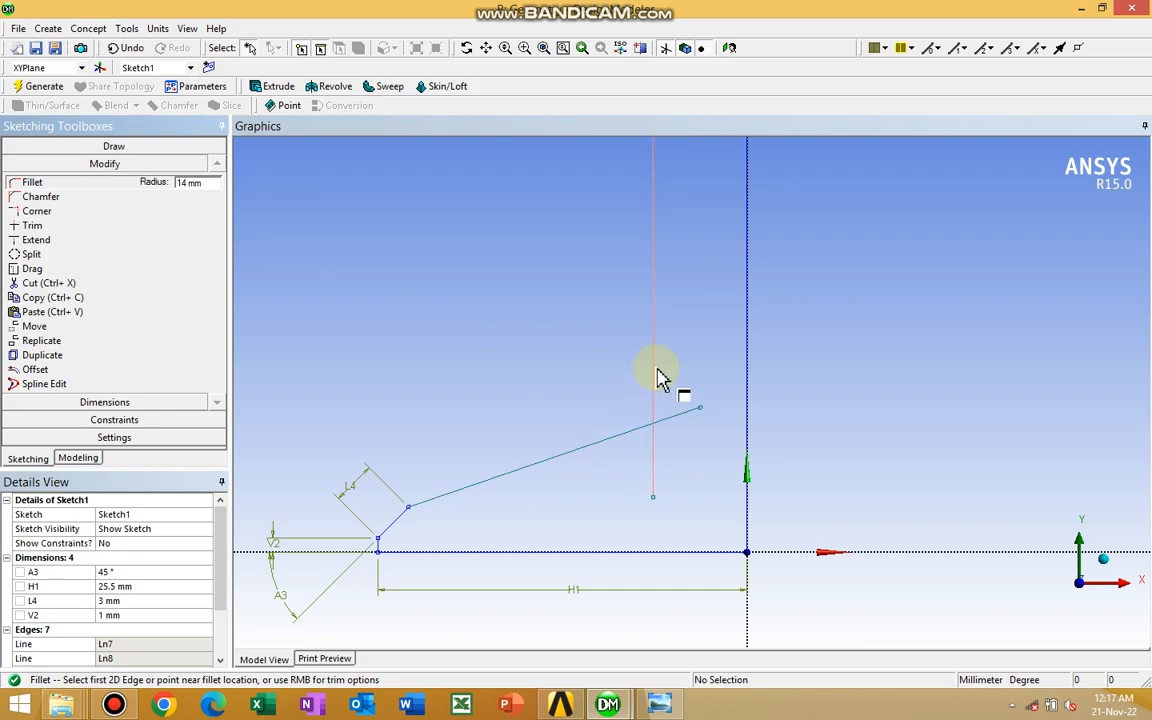
{"action": "left_click", "coordinate": [619, 438]}
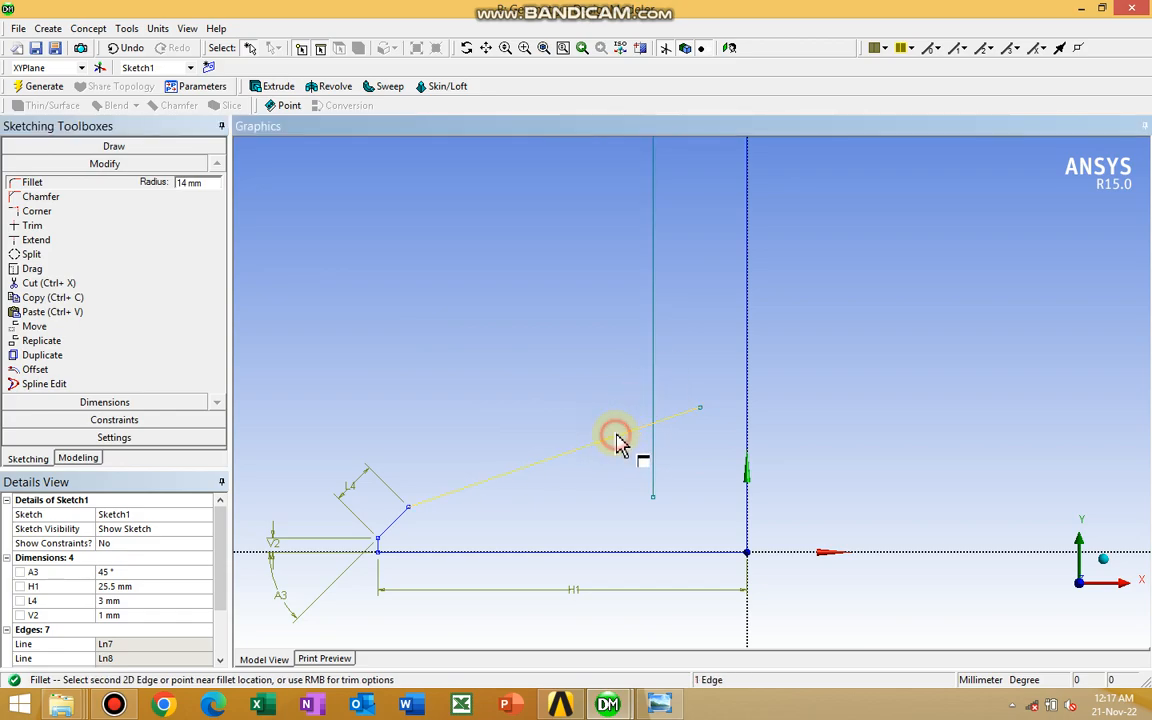
{"action": "left_click", "coordinate": [656, 383]}
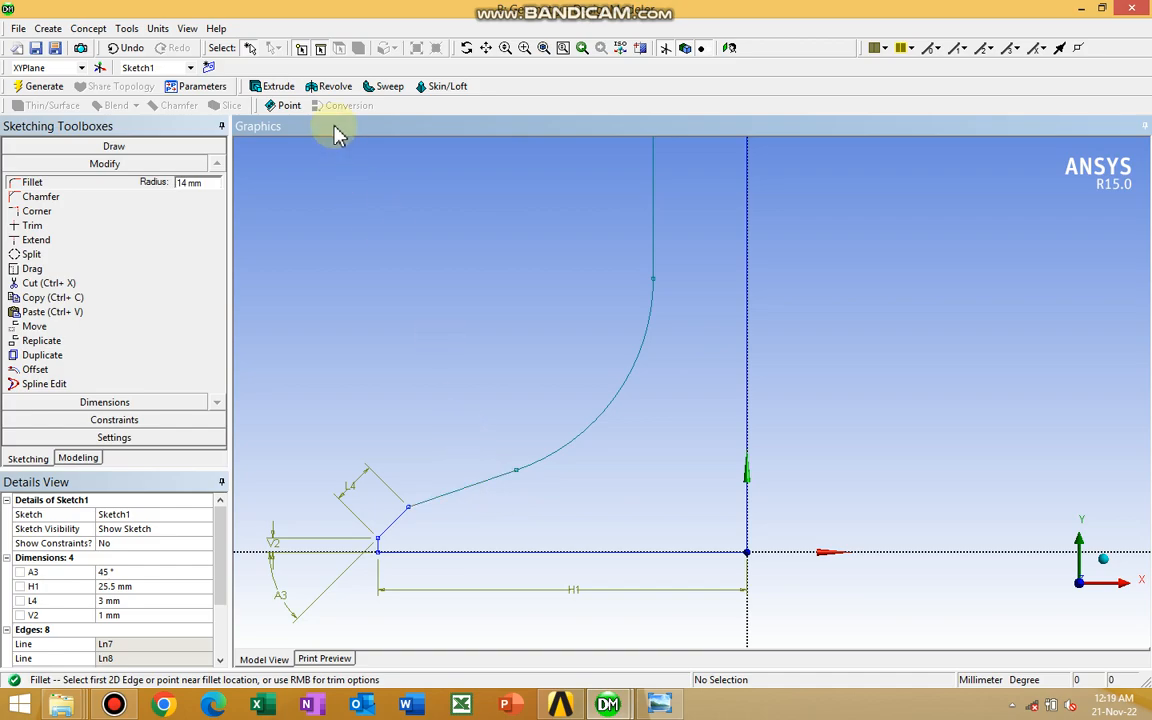
Add a radius dimension to the fillet arc, placed on its concave side
{"action": "left_click", "coordinate": [110, 403]}
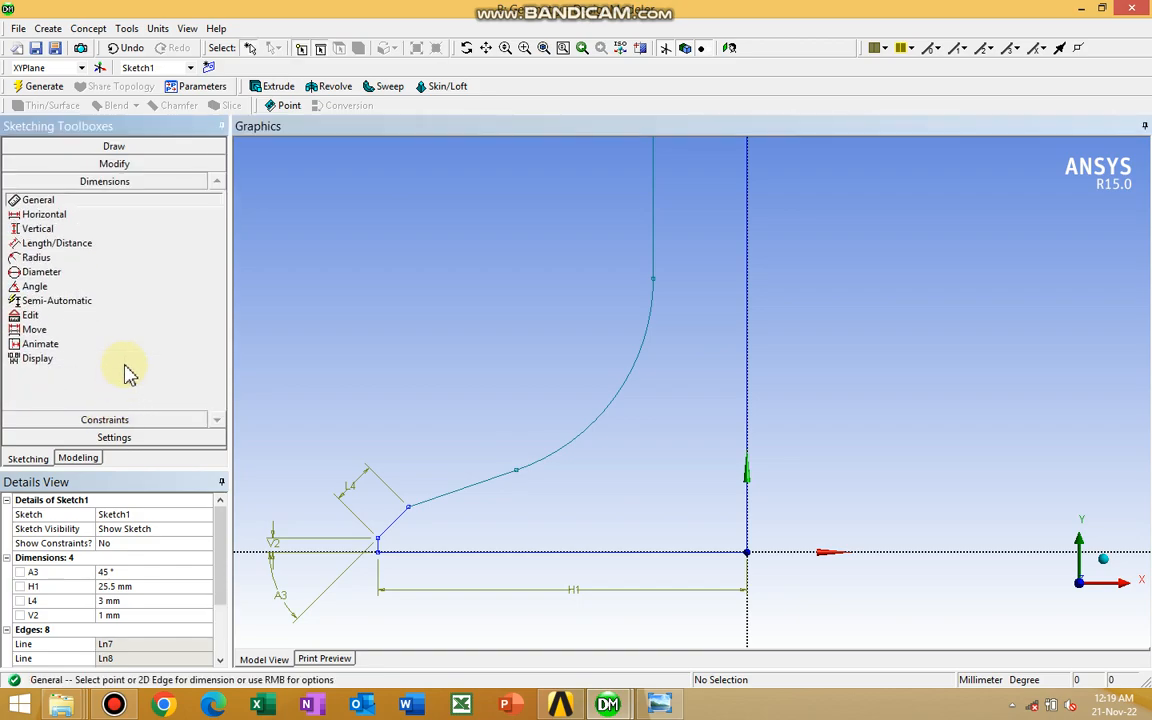
{"action": "left_click", "coordinate": [40, 257]}
{"action": "left_click", "coordinate": [612, 405]}
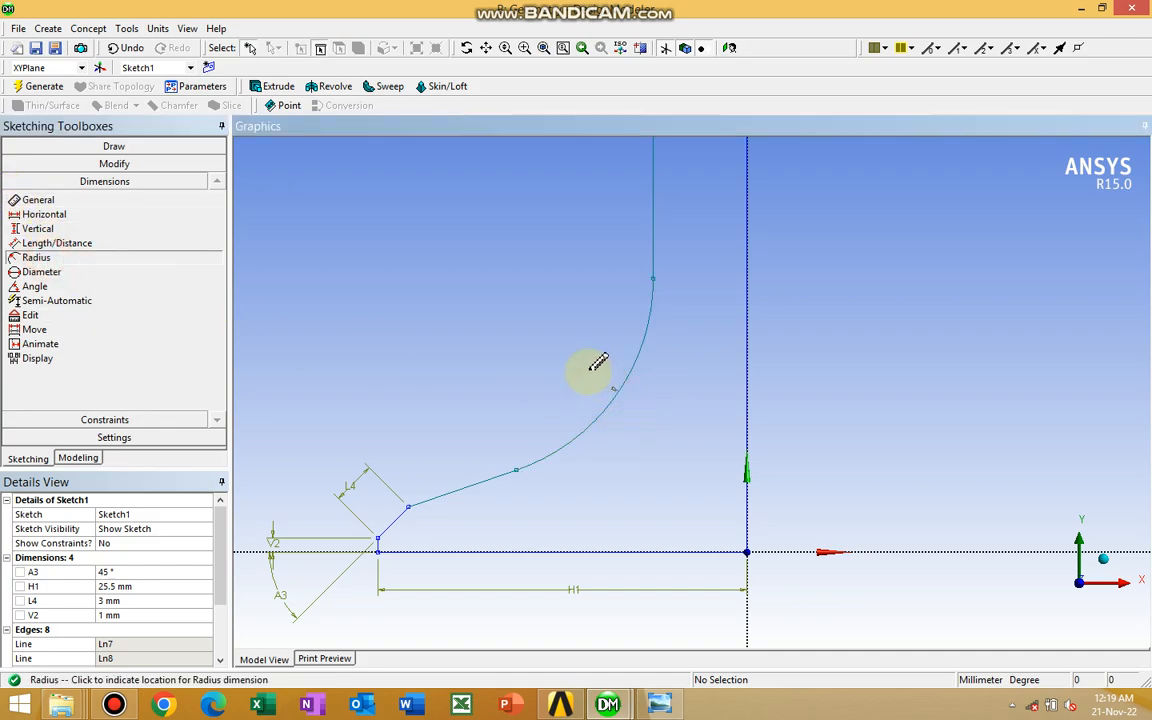
{"action": "left_click", "coordinate": [527, 328]}
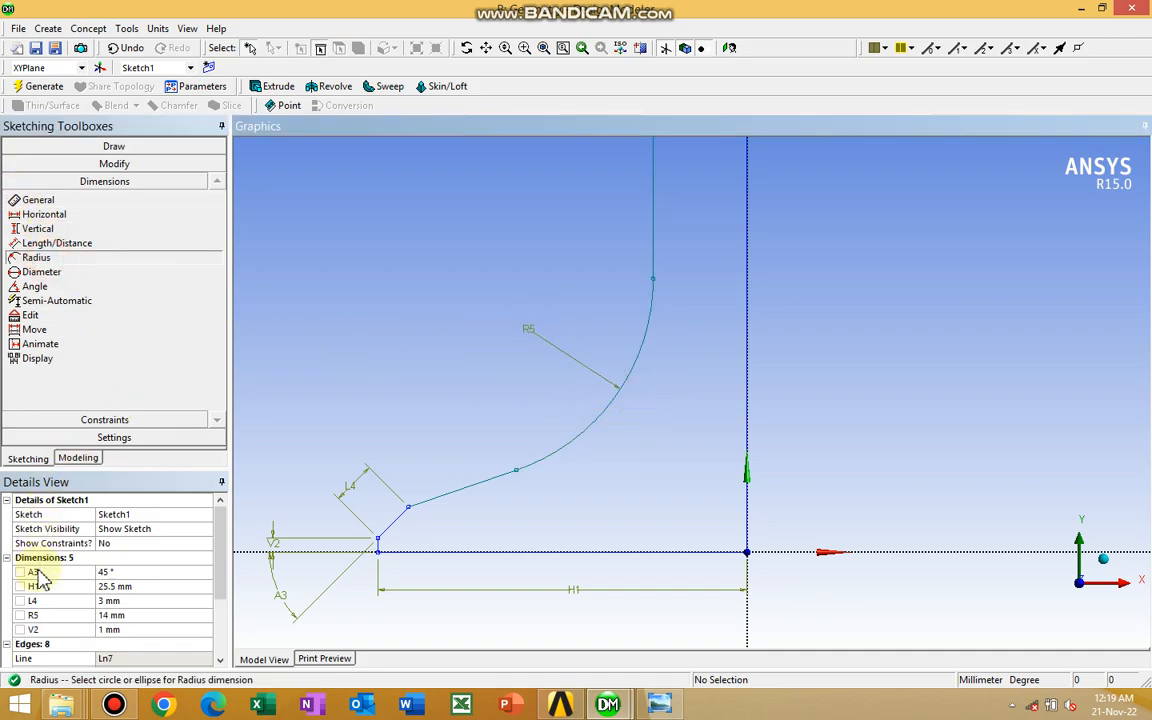
Try radius values of 12 mm and 15 mm on the fillet arc and set it back to 14 mm
{"action": "left_click", "coordinate": [83, 615]}
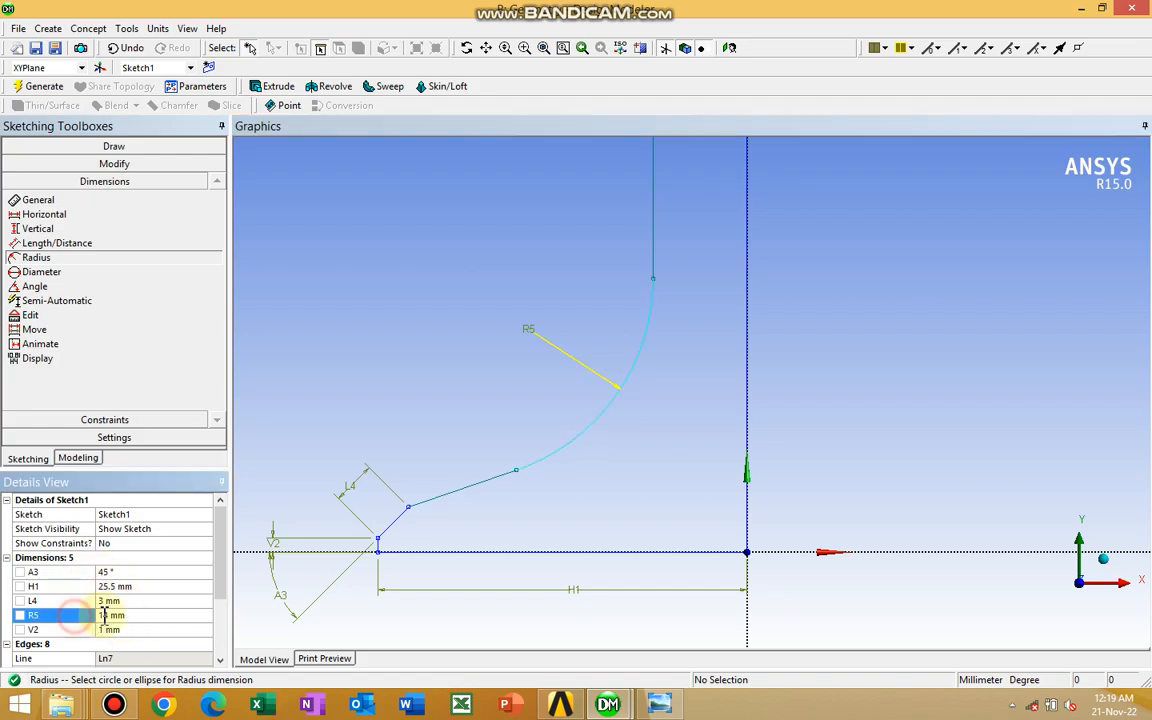
{"action": "left_click", "coordinate": [134, 614]}
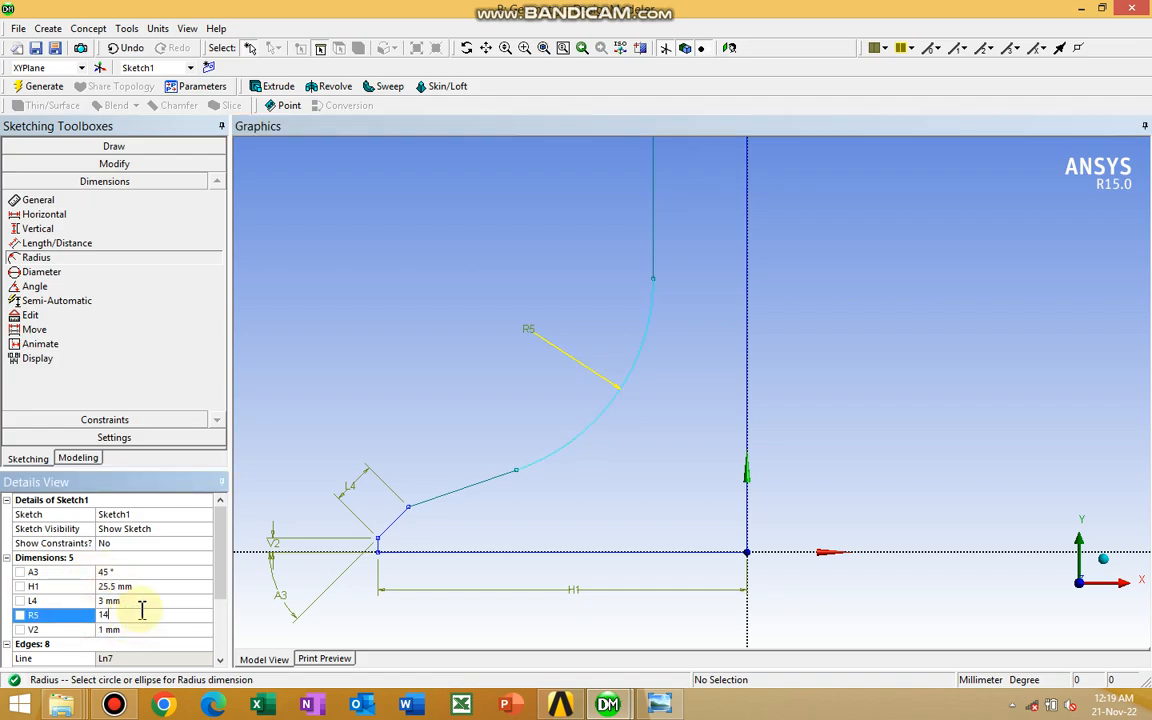
{"action": "type", "text": "2"}
{"action": "key", "text": "Return"}
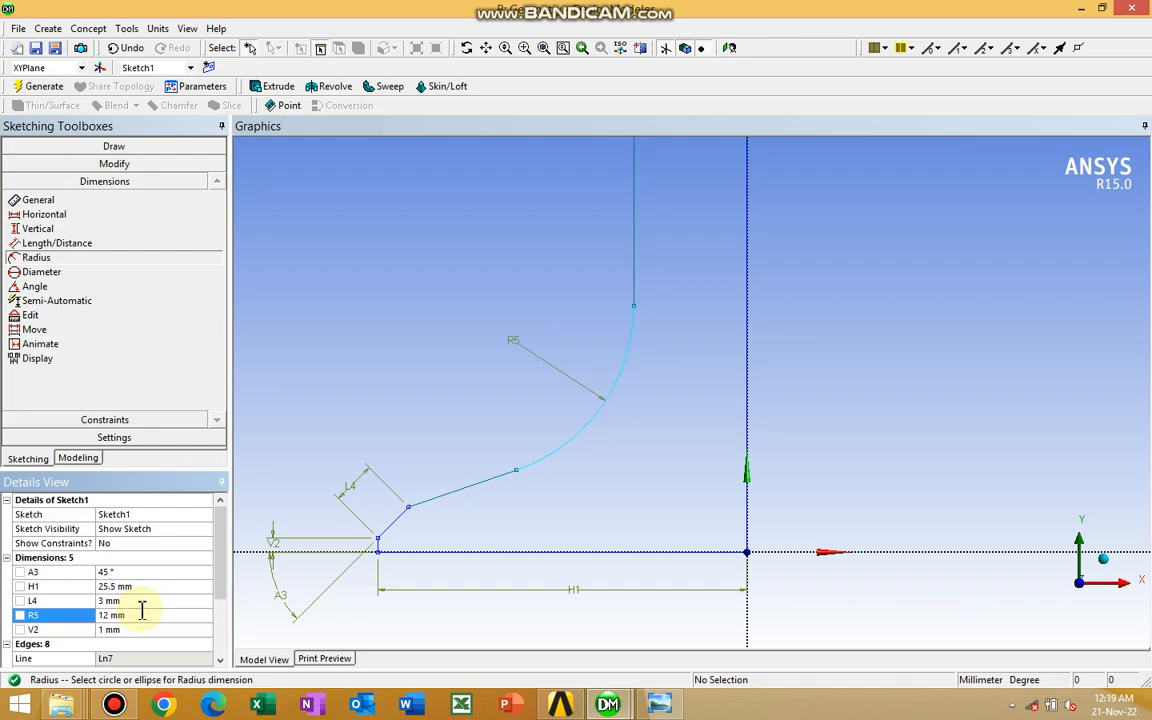
{"action": "left_click", "coordinate": [147, 614]}
{"action": "type", "text": "15"}
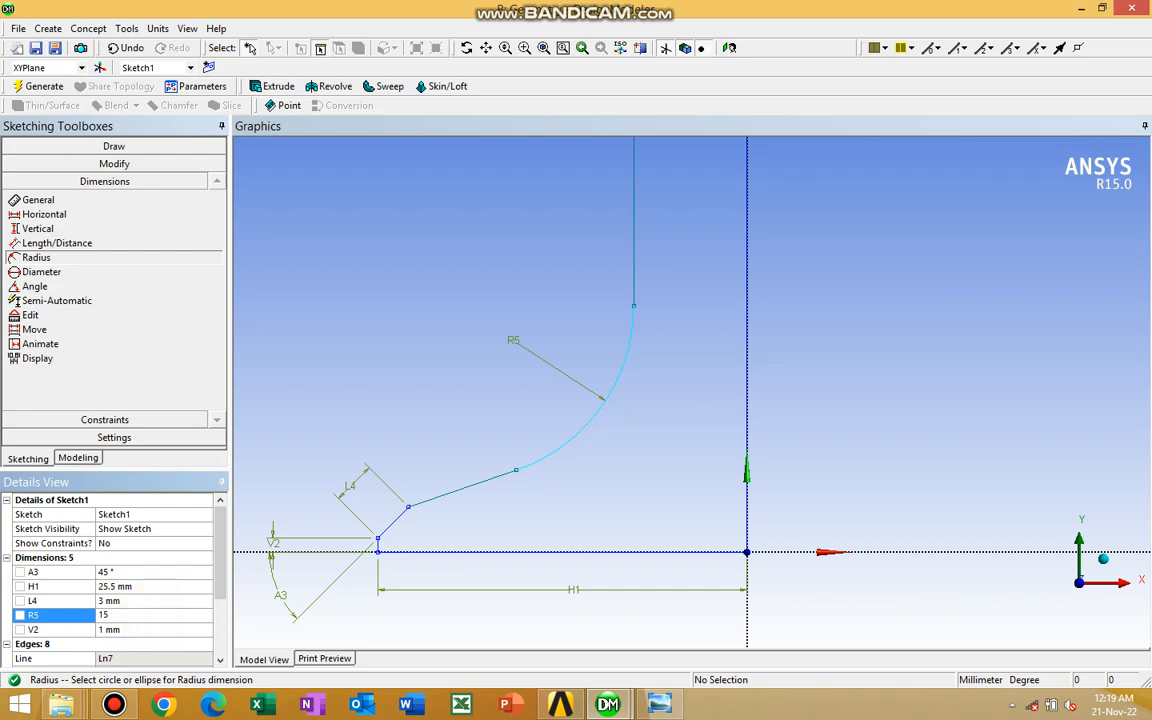
{"action": "key", "text": "Return"}
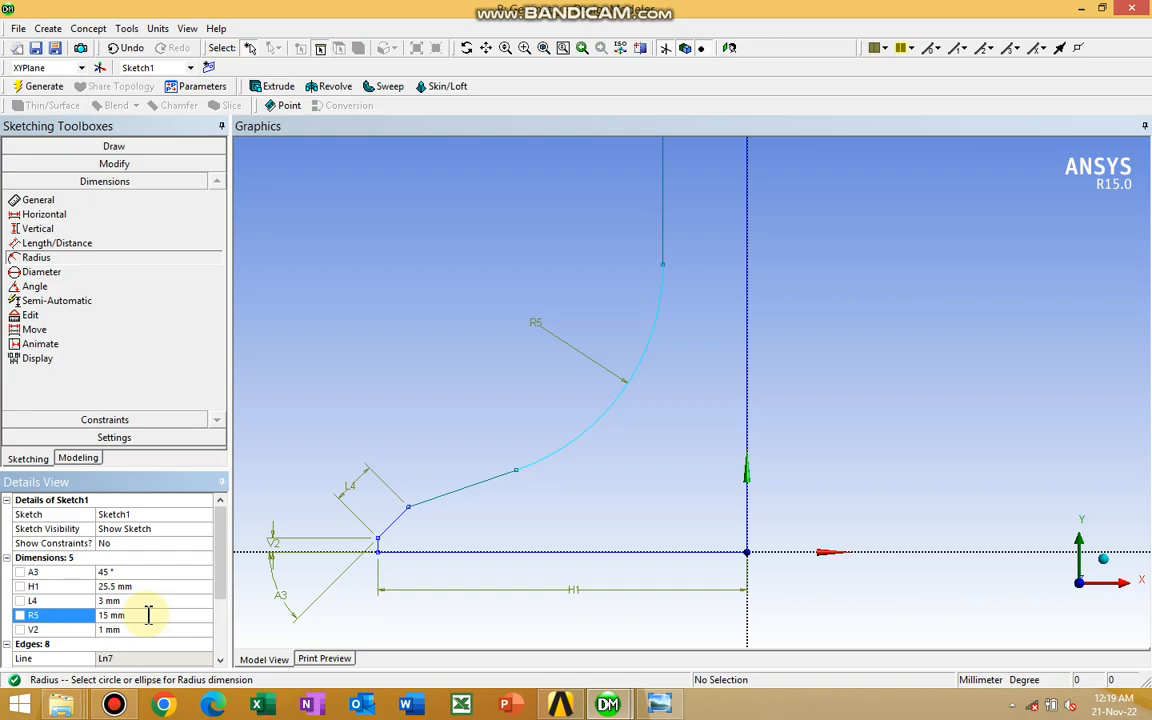
{"action": "left_click", "coordinate": [148, 615]}
{"action": "type", "text": "14"}
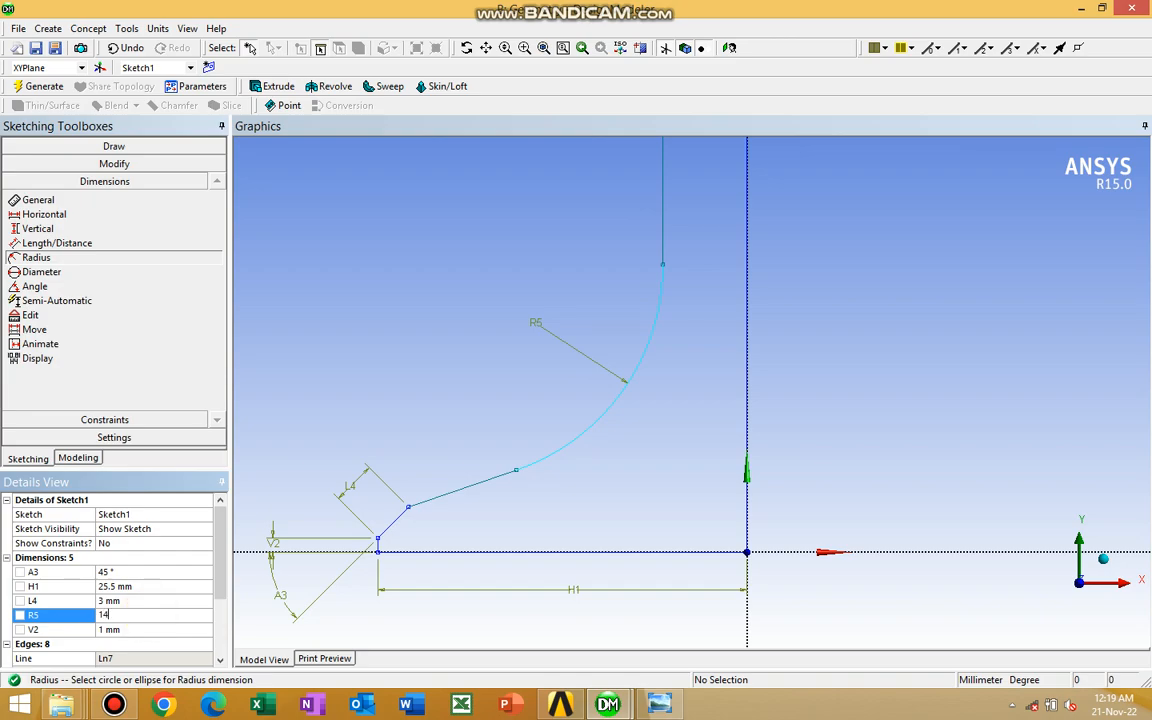
{"action": "key", "text": "Return"}
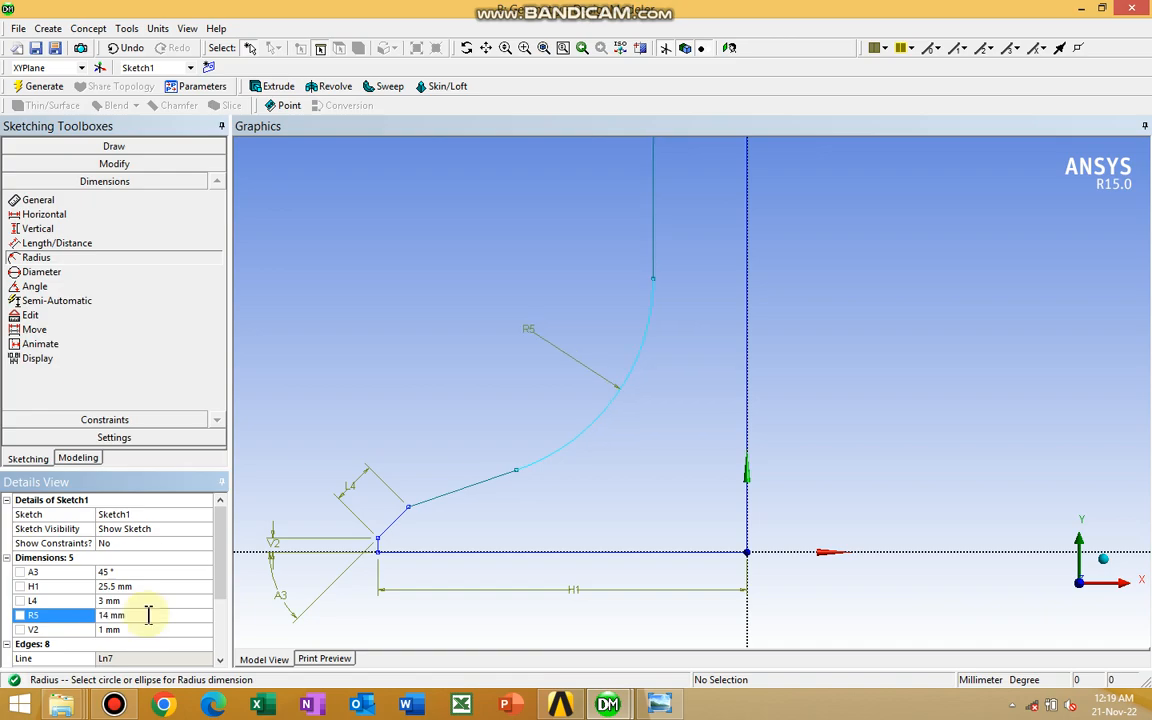
Add a general dimension to the short horizontal line at the top of the profile, placed above it
{"action": "left_click", "coordinate": [533, 249]}
{"action": "scroll", "coordinate": [576, 248], "scroll_direction": "down", "scroll_amount": 4}
{"action": "scroll", "coordinate": [576, 248], "scroll_direction": "down", "scroll_amount": 2}
{"action": "middle_click_drag", "start_coordinate": [579, 247], "coordinate": [517, 432], "text": "ctrl"}
{"action": "scroll", "coordinate": [517, 432], "scroll_direction": "up", "scroll_amount": 3}
{"action": "scroll", "coordinate": [525, 428], "scroll_direction": "up", "scroll_amount": 1}
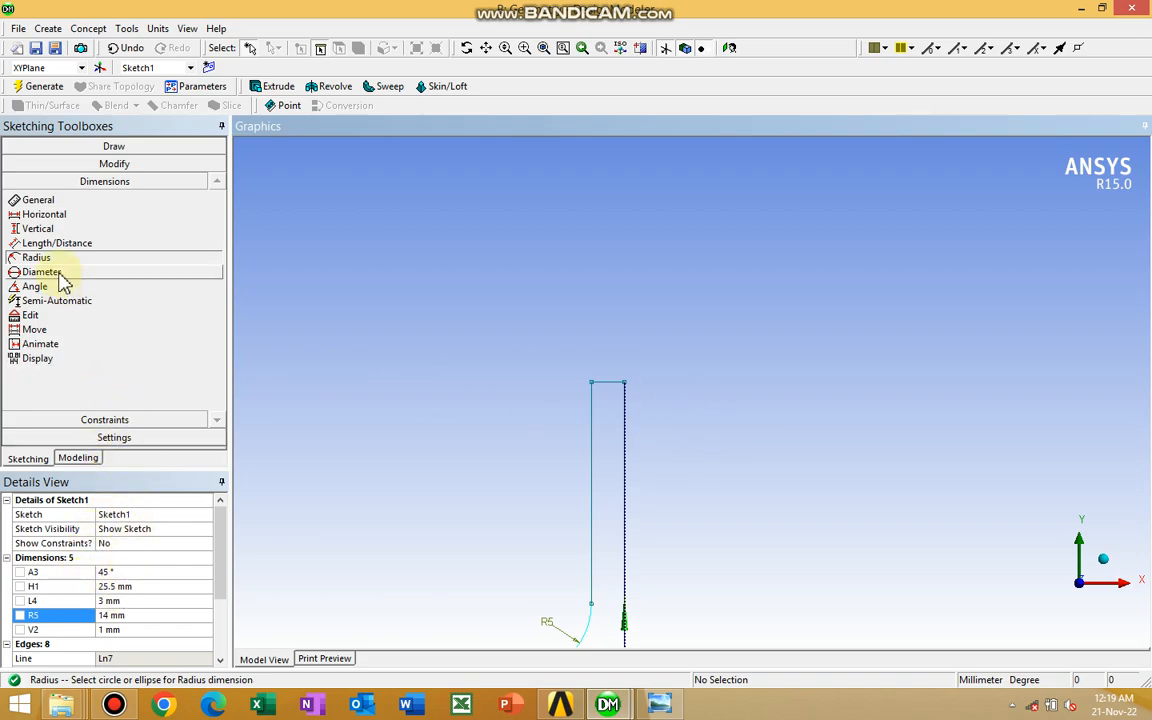
{"action": "left_click", "coordinate": [45, 200]}
{"action": "left_click", "coordinate": [612, 384]}
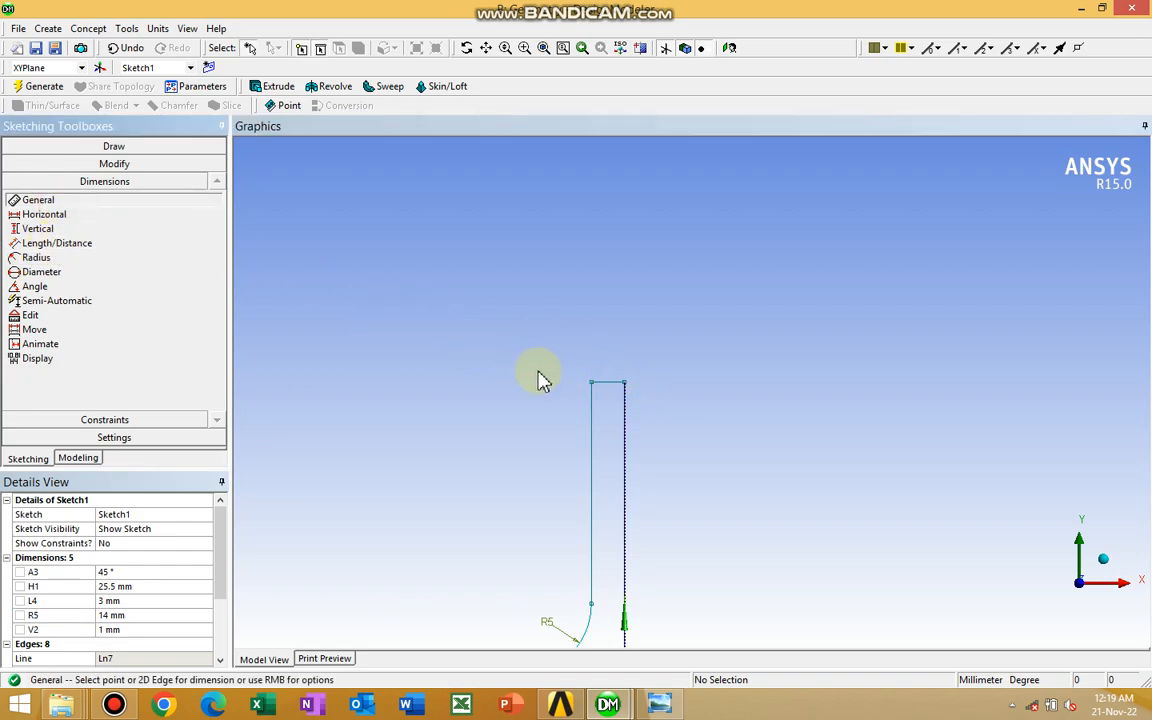
{"action": "left_click", "coordinate": [606, 384]}
{"action": "left_click", "coordinate": [615, 347]}
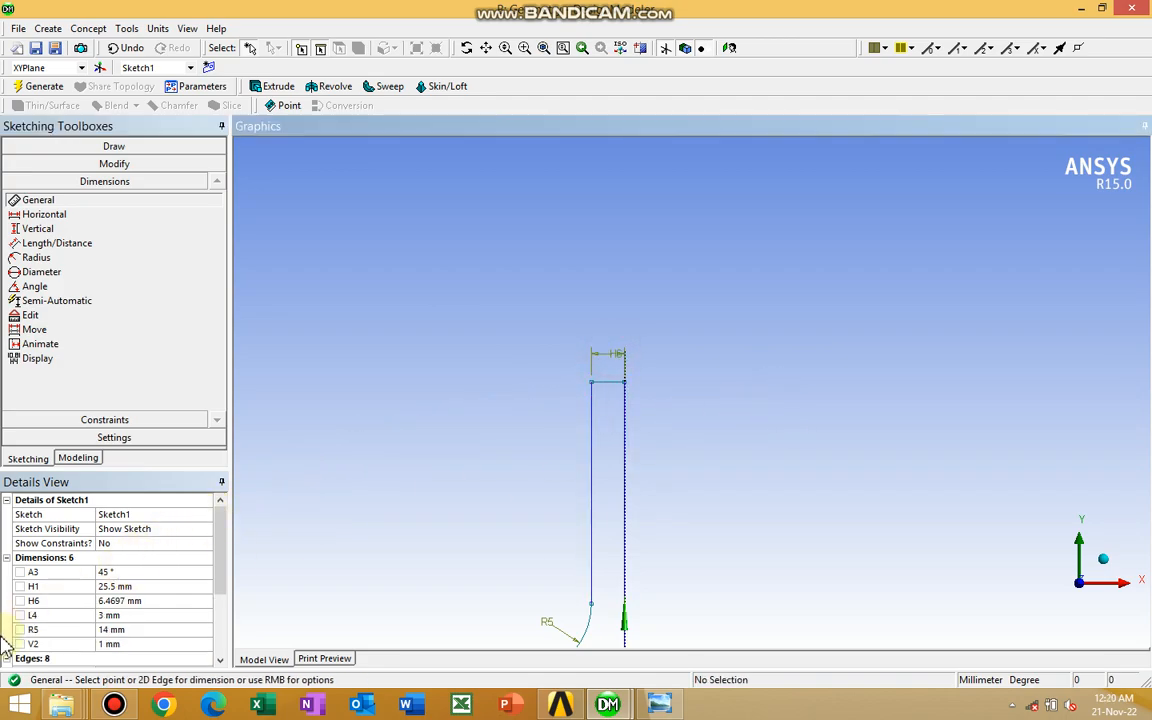
Set the length of the profile's short top line to 4.08 mm
{"action": "left_click", "coordinate": [130, 601]}
{"action": "type", "text": "4"}
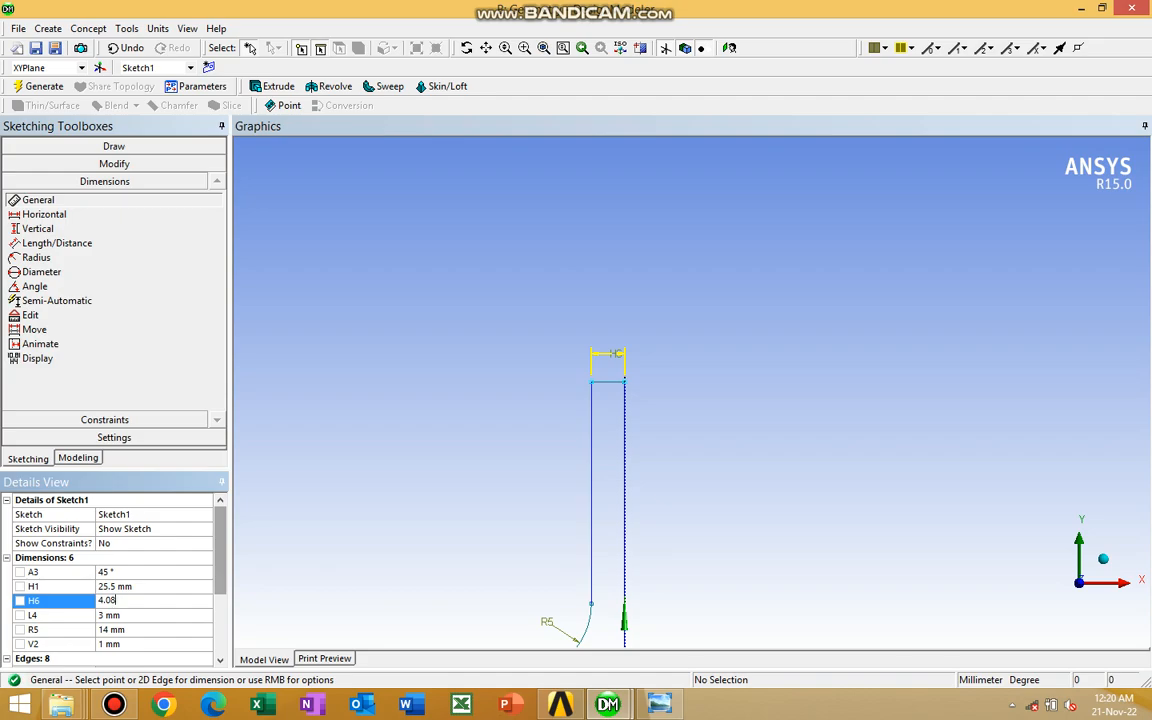
{"action": "type", "text": ".08"}
{"action": "key", "text": "Return"}
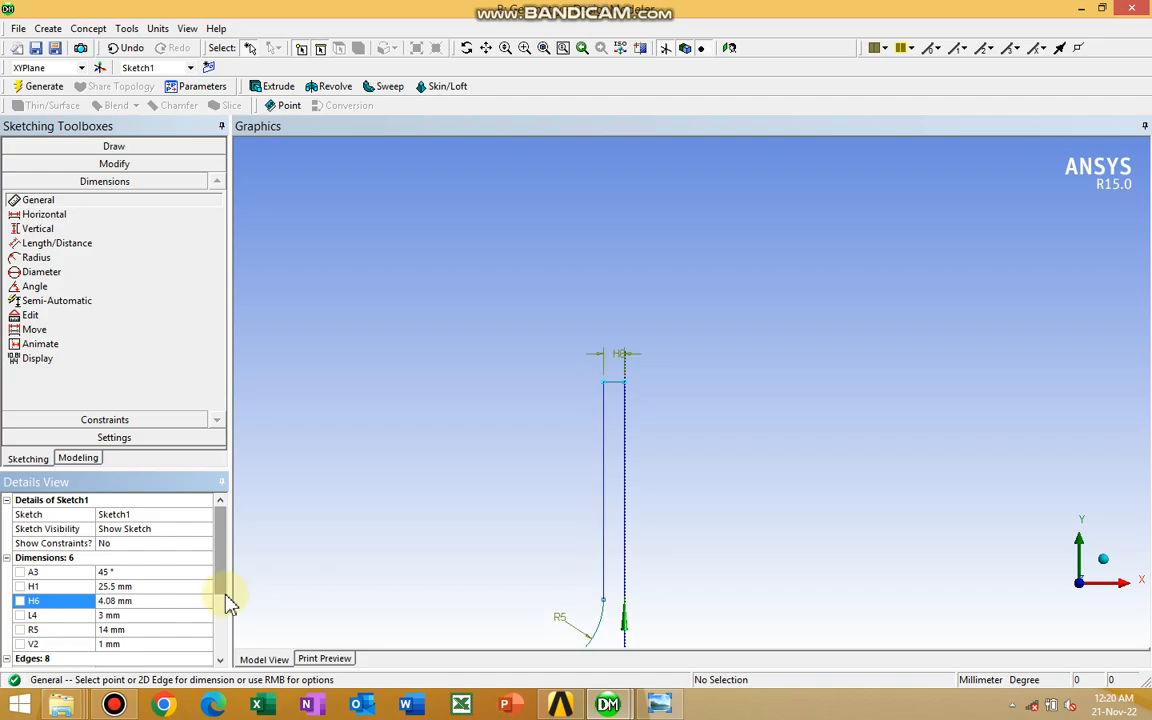
Dimension the length of the inner vertical line above the fillet, placing the dimension outside the profile
{"action": "middle_click_drag", "start_coordinate": [543, 489], "coordinate": [540, 378], "text": "ctrl"}
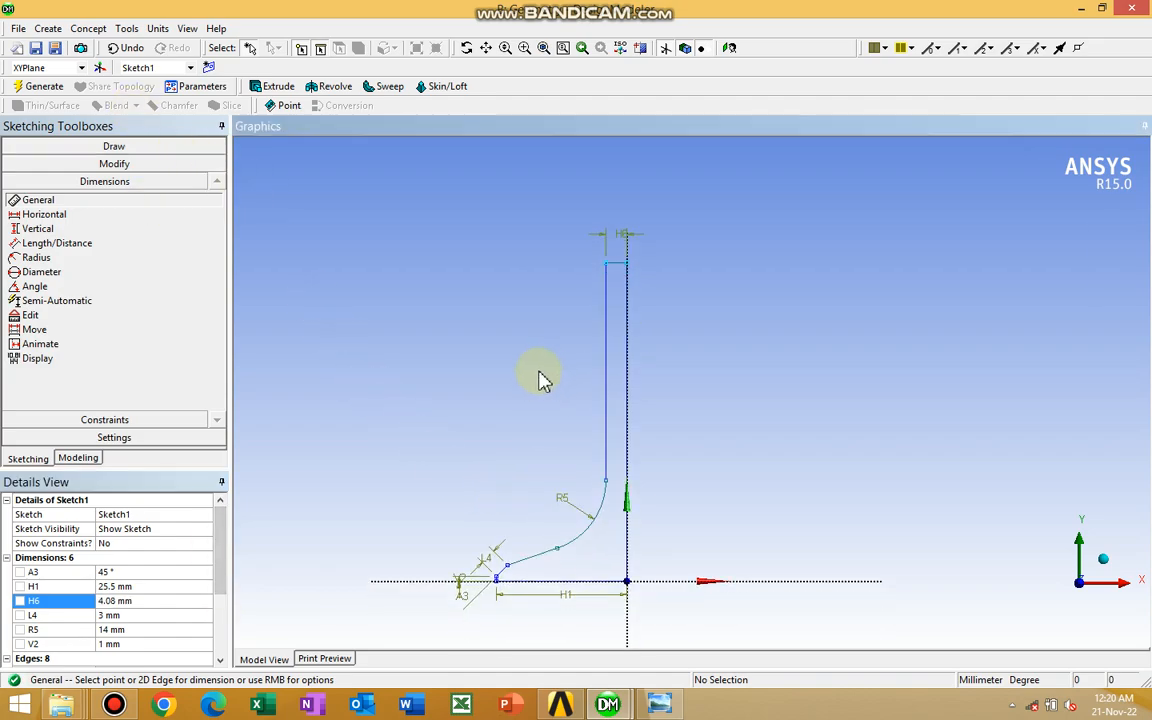
{"action": "scroll", "coordinate": [540, 378], "scroll_direction": "up", "scroll_amount": 2}
{"action": "mouse_move", "coordinate": [449, 488]}
{"action": "middle_mouse_down", "text": "ctrl"}
{"action": "mouse_move", "coordinate": [503, 363]}
{"action": "mouse_move", "coordinate": [501, 422]}
{"action": "middle_mouse_up", "text": "ctrl"}
{"action": "scroll", "coordinate": [503, 363], "scroll_direction": "down", "scroll_amount": 2}
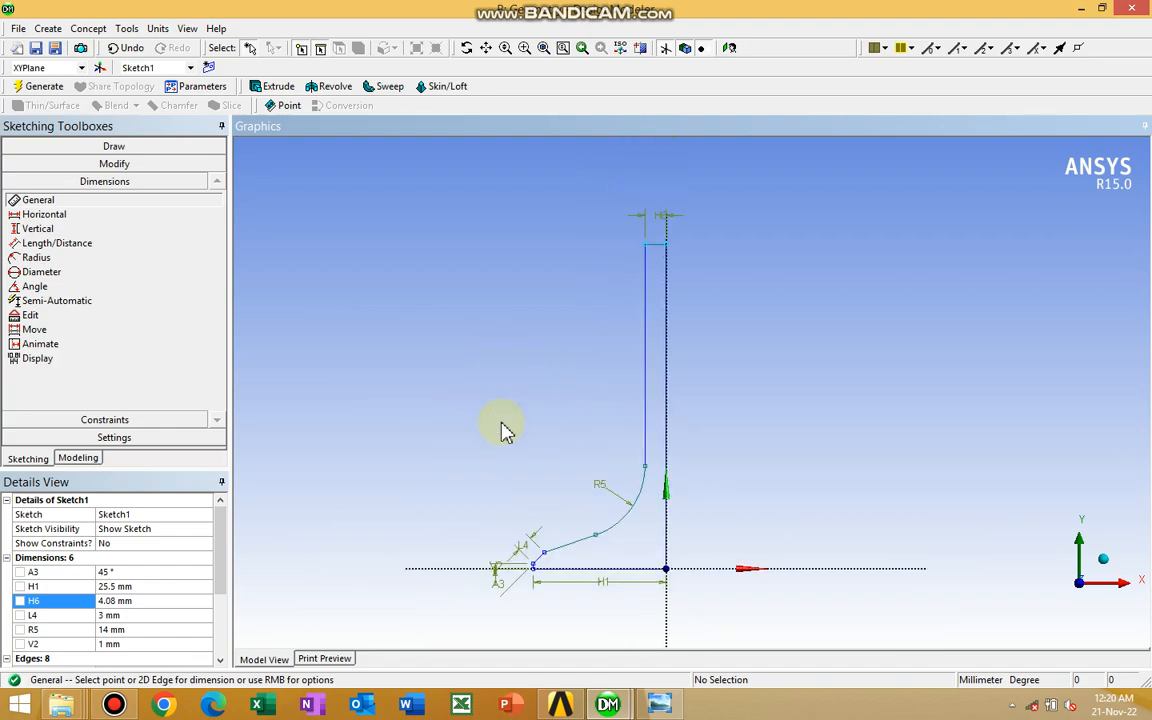
{"action": "scroll", "coordinate": [505, 430], "scroll_direction": "up", "scroll_amount": 1}
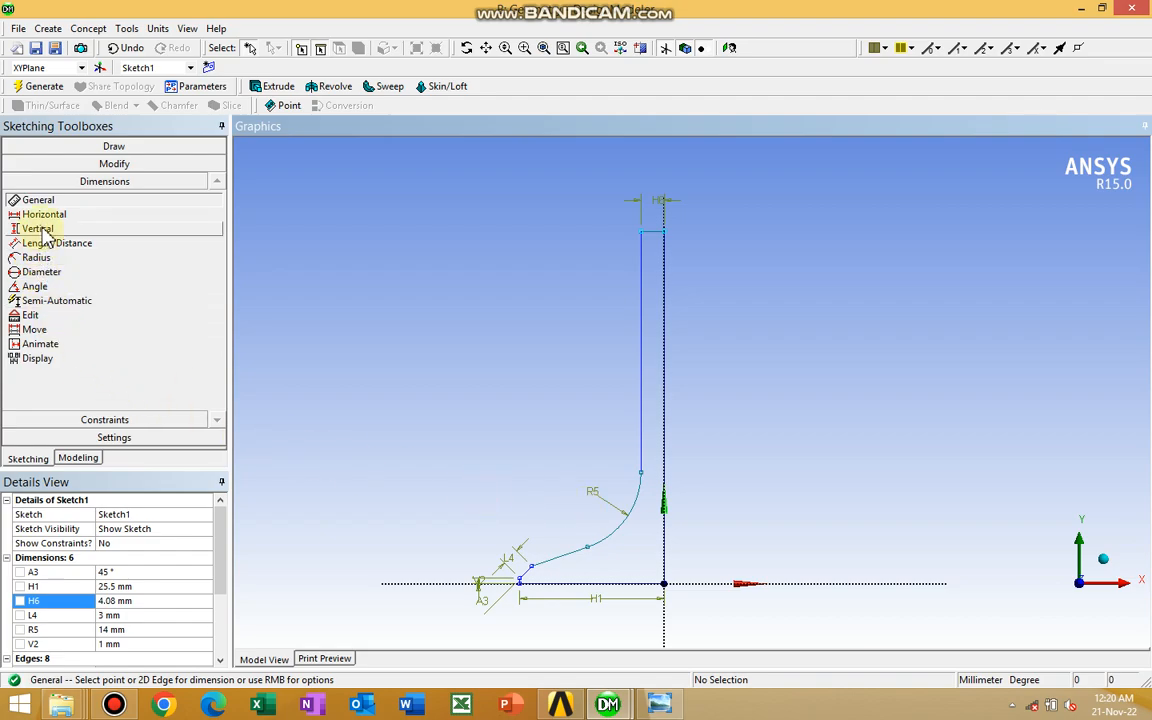
{"action": "left_click", "coordinate": [641, 374]}
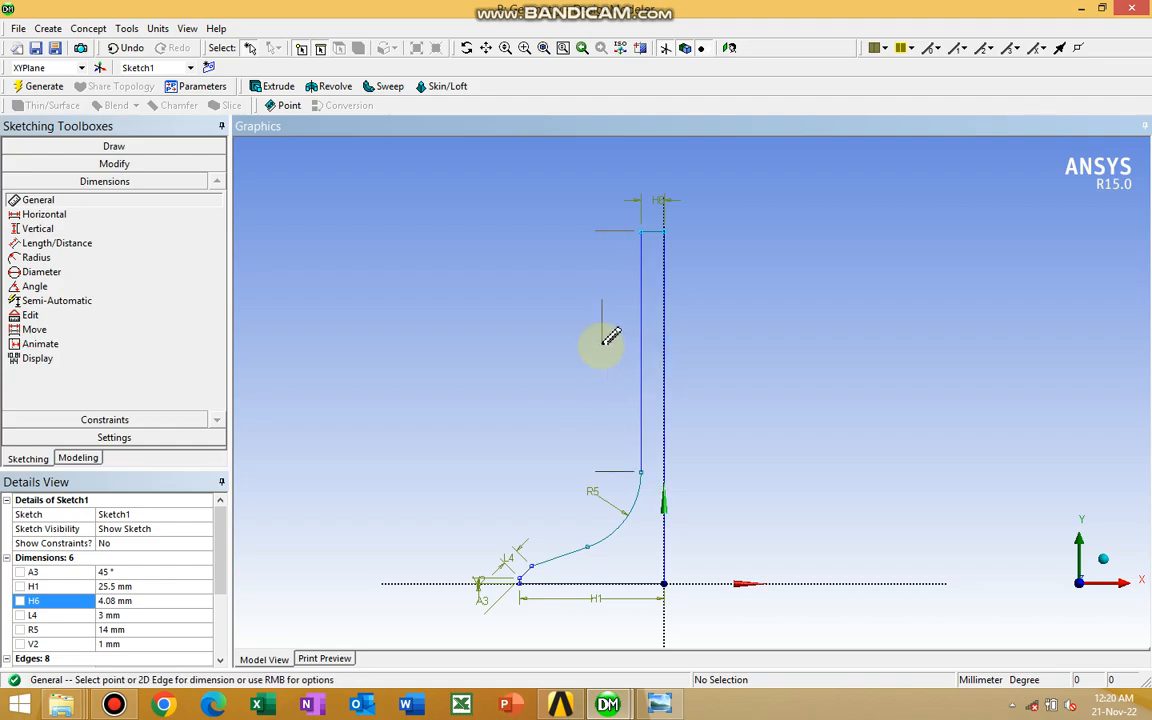
{"action": "left_click", "coordinate": [598, 338]}
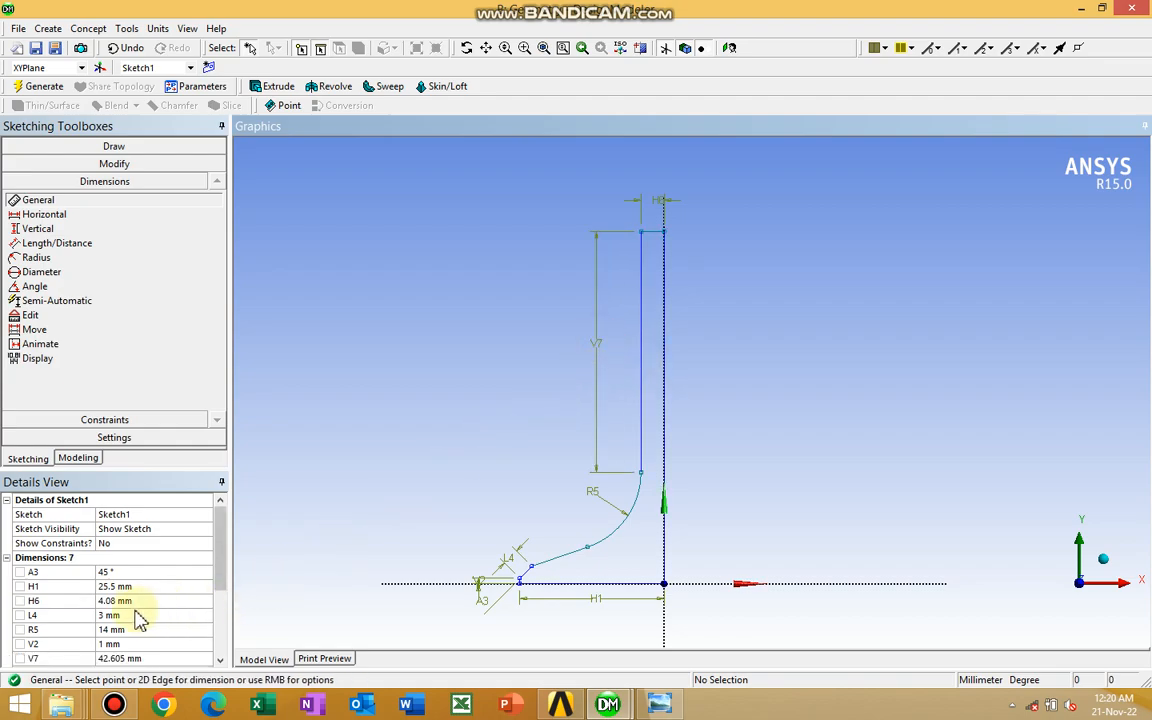
Set the length of the inner vertical line to 50 mm
{"action": "left_click_drag", "start_coordinate": [226, 548], "coordinate": [230, 582]}
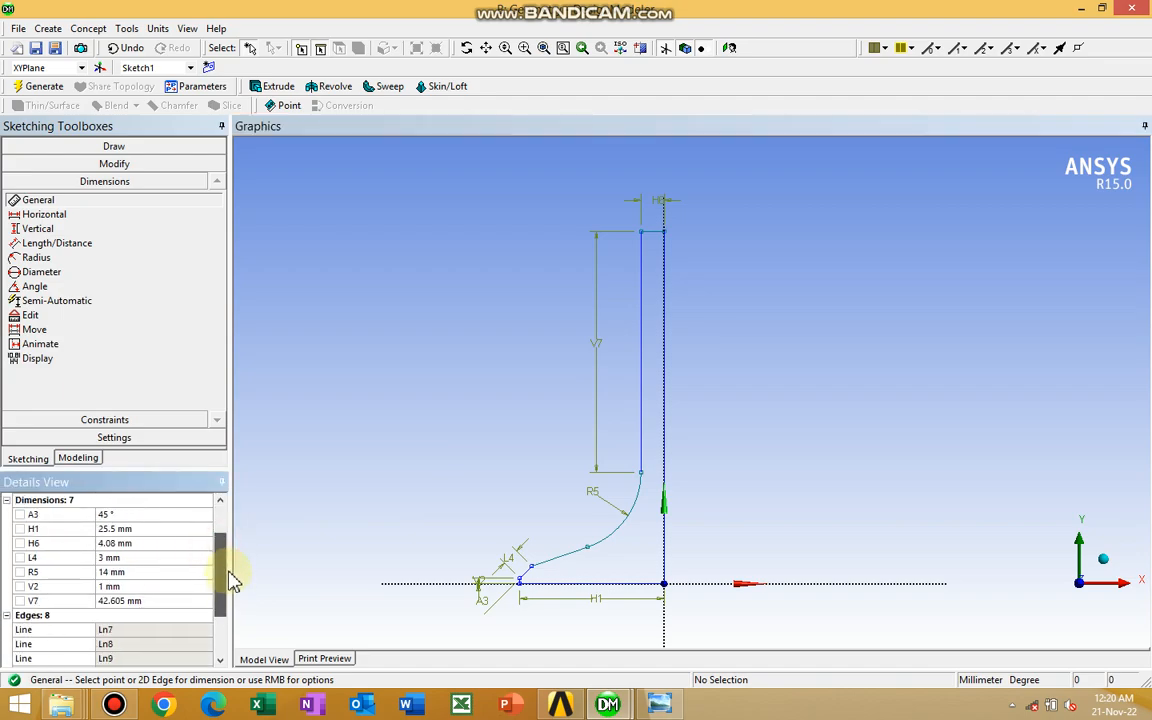
{"action": "left_click", "coordinate": [110, 601]}
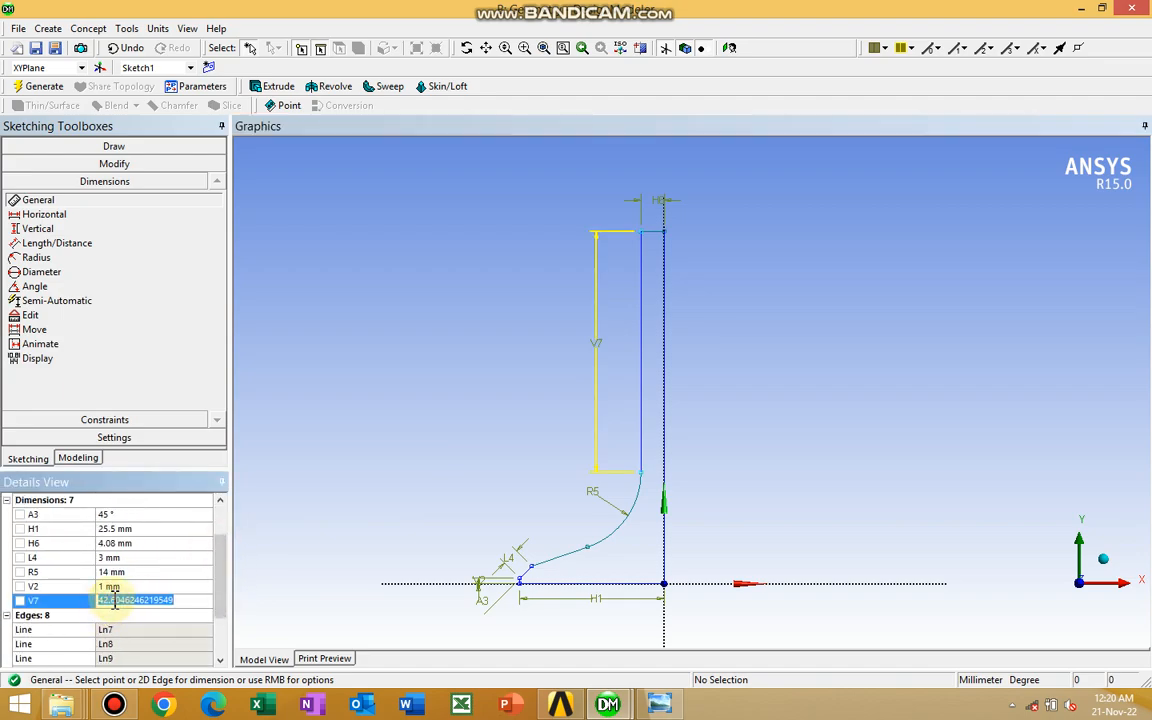
{"action": "type", "text": "50"}
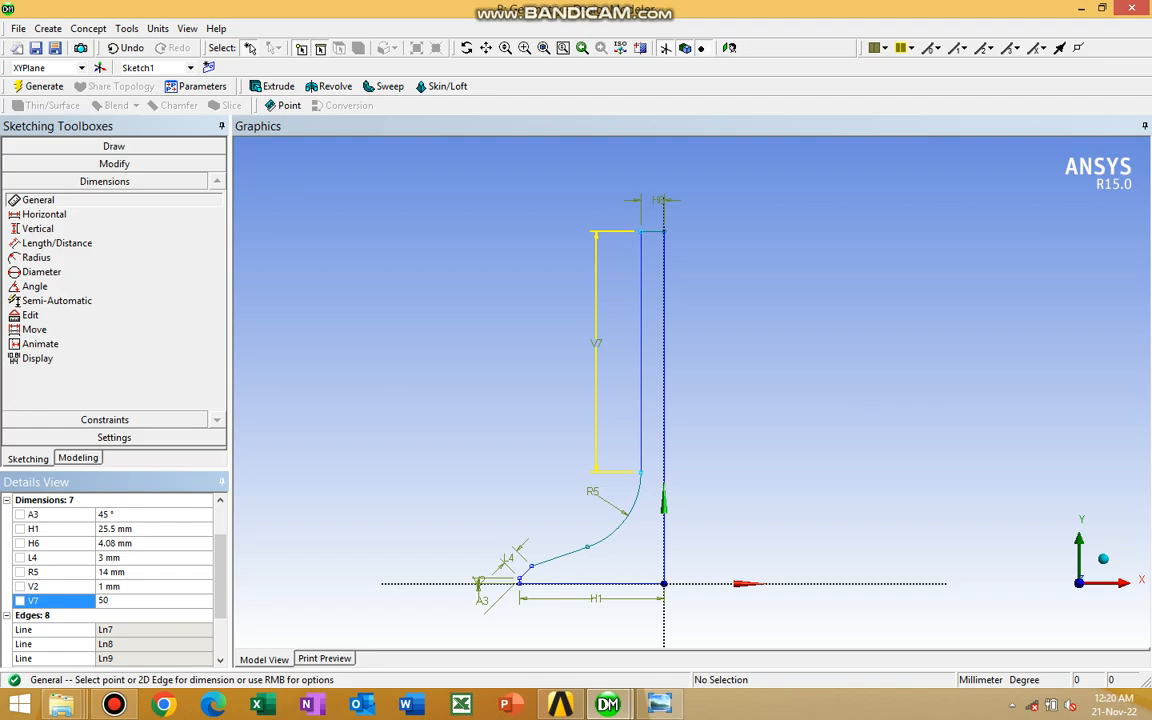
{"action": "key", "text": "Return"}
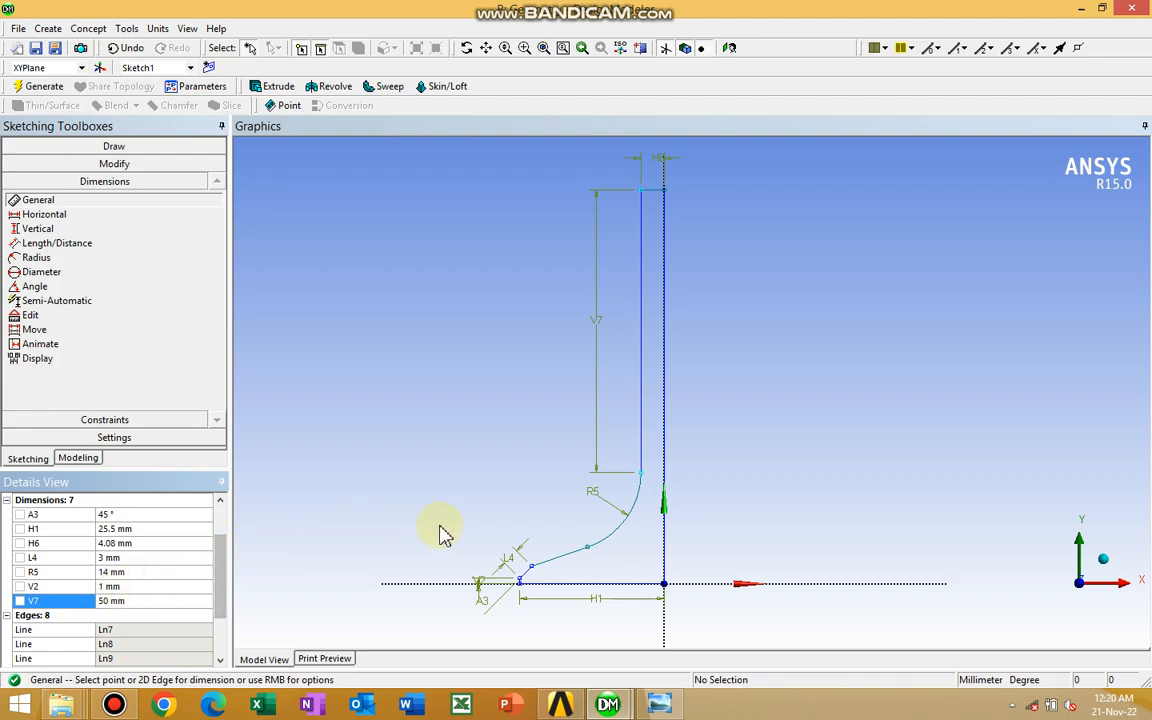
Add an angle dimension between the sloped line before the fillet and the horizontal axis, using the alternate acute angle and placing it between them
{"action": "middle_click_drag", "start_coordinate": [492, 401], "coordinate": [551, 397], "text": "ctrl"}
{"action": "scroll", "coordinate": [503, 410], "scroll_direction": "up", "scroll_amount": 3}
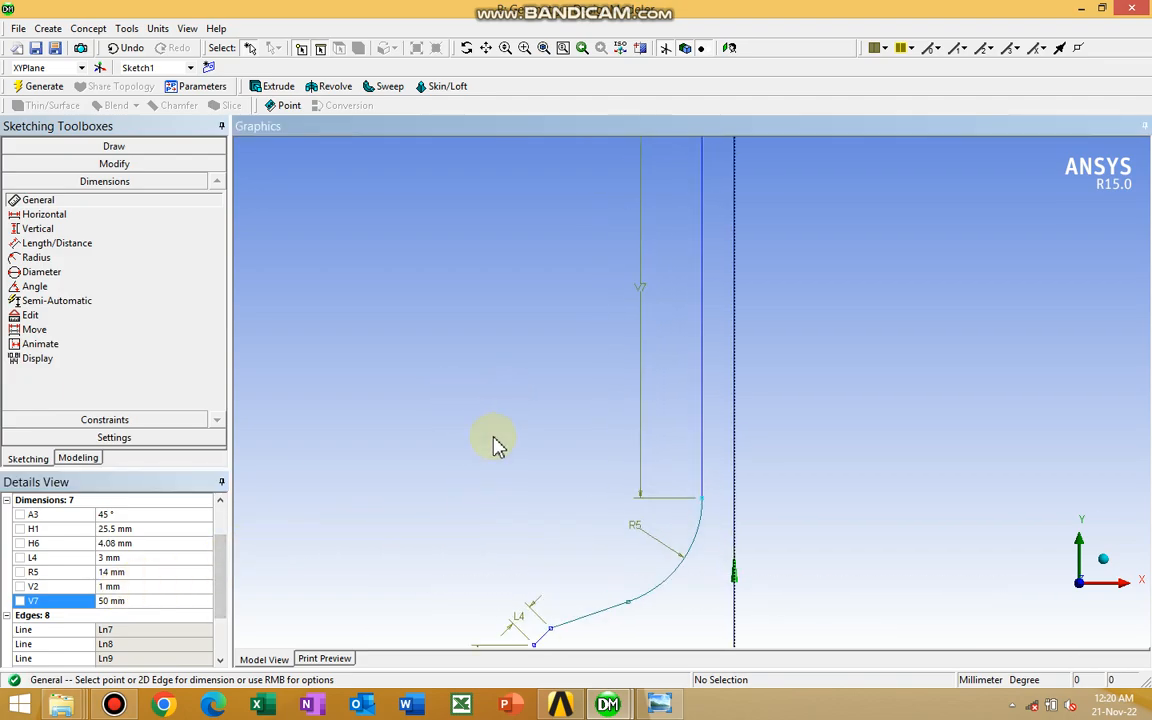
{"action": "middle_click_drag", "start_coordinate": [489, 427], "coordinate": [449, 258], "text": "ctrl"}
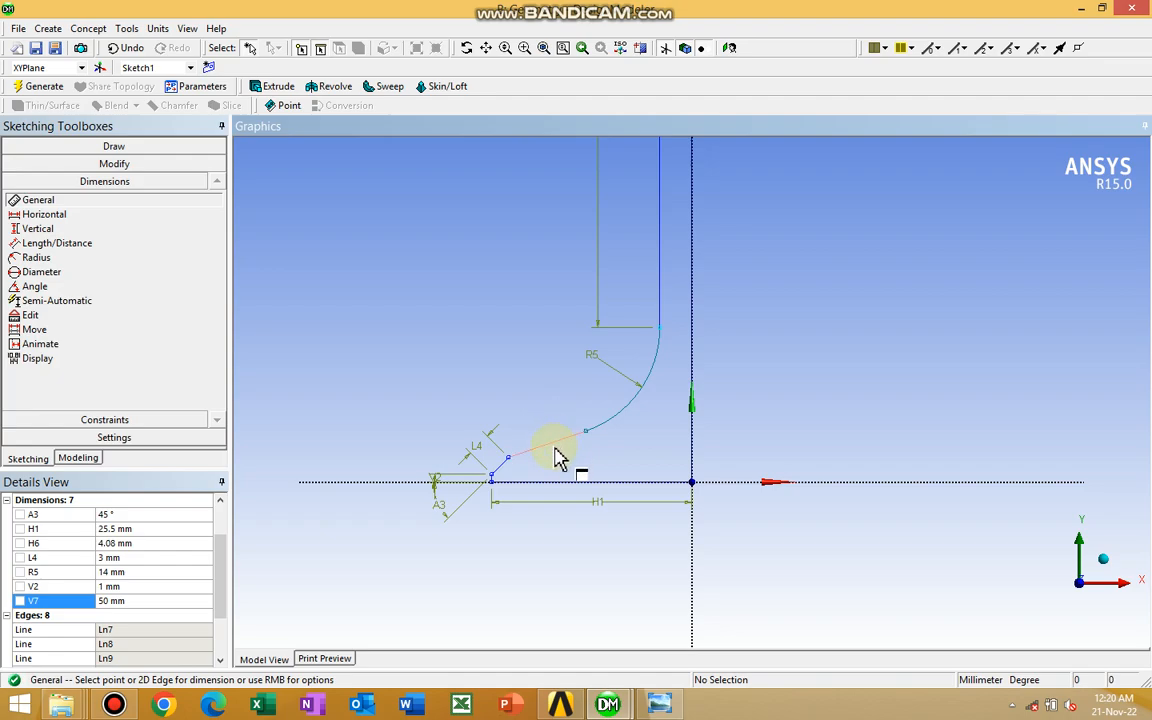
{"action": "left_click", "coordinate": [36, 286]}
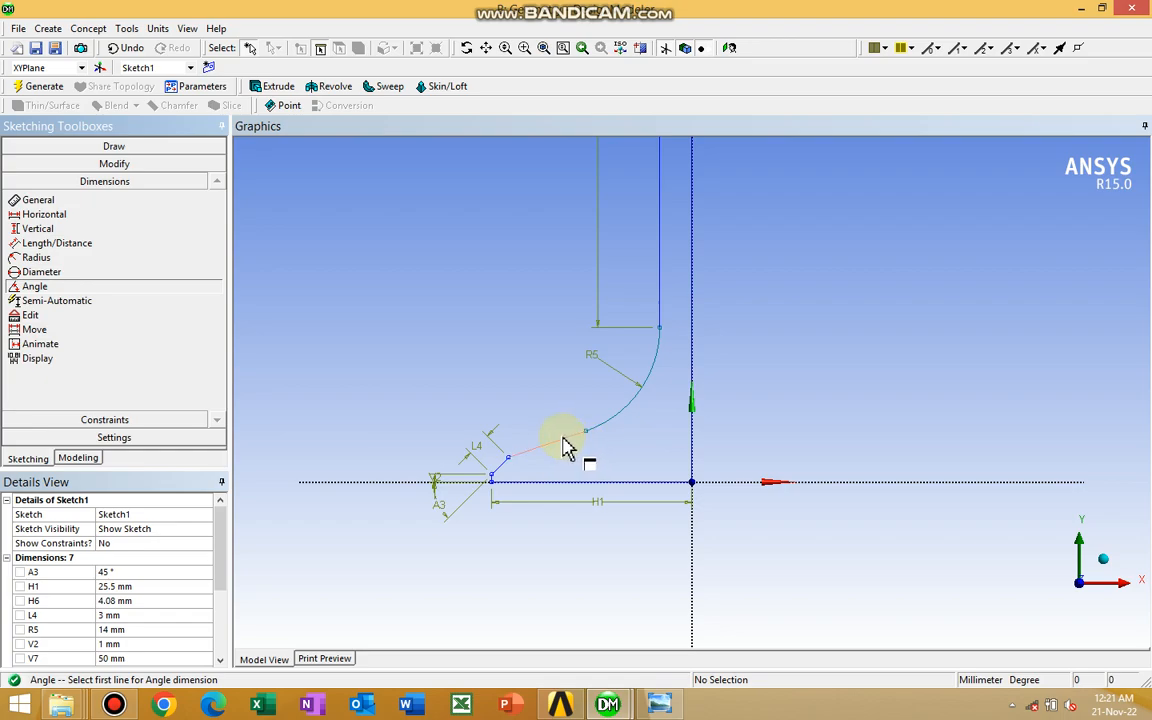
{"action": "left_click", "coordinate": [564, 440]}
{"action": "left_click", "coordinate": [385, 481]}
{"action": "right_click", "coordinate": [585, 456]}
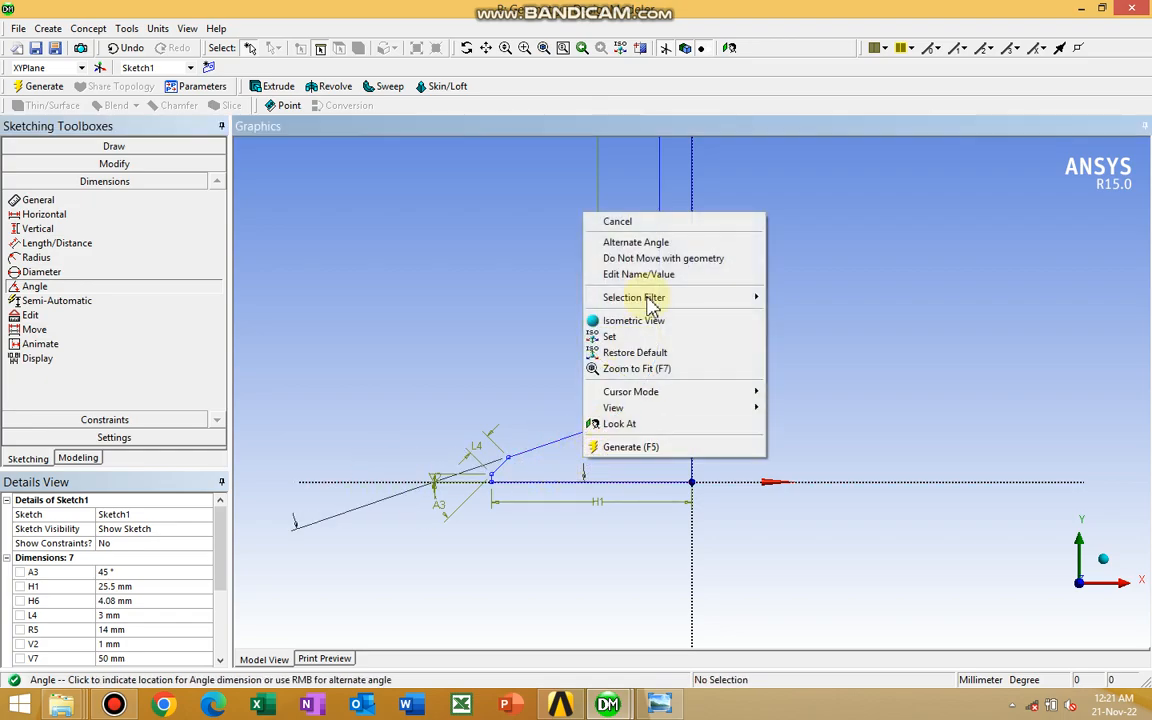
{"action": "left_click", "coordinate": [640, 242]}
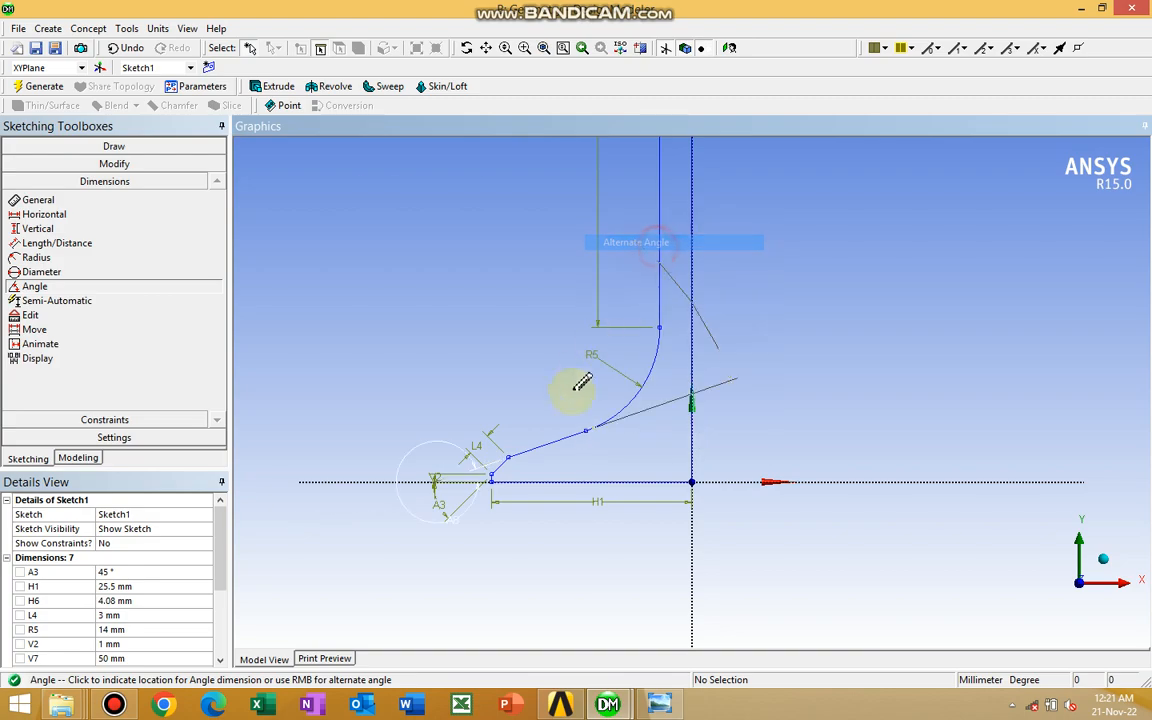
{"action": "right_click", "coordinate": [564, 454]}
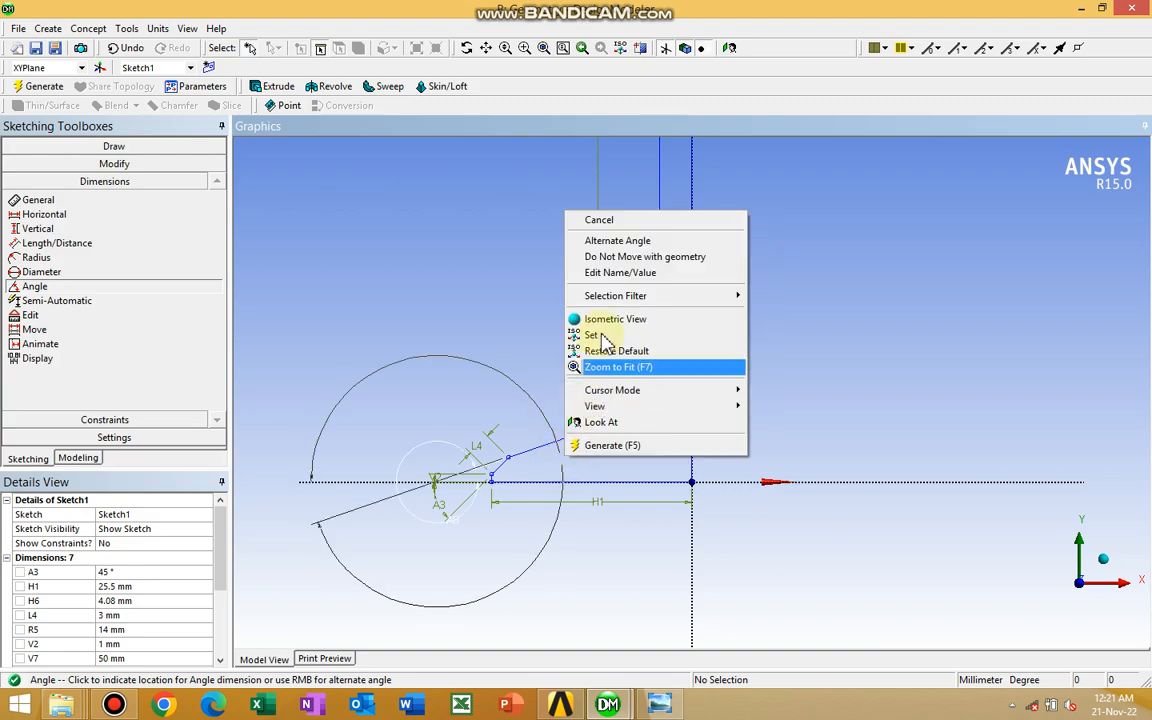
{"action": "left_click", "coordinate": [611, 245]}
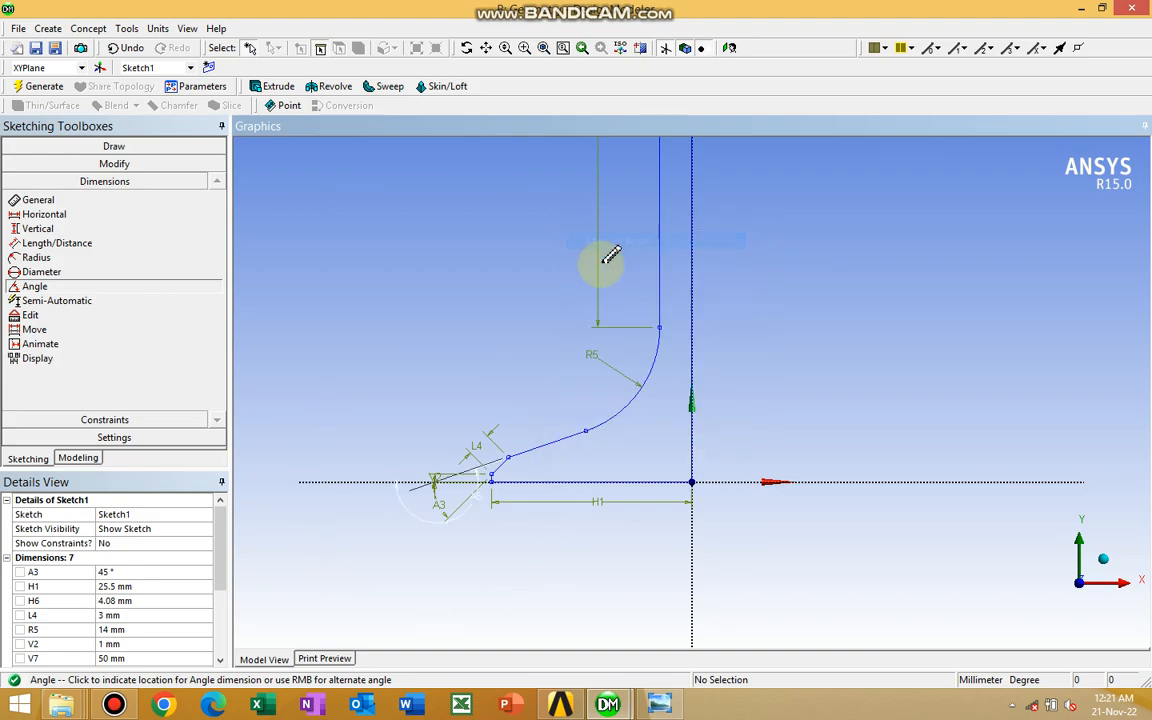
{"action": "right_click", "coordinate": [565, 456]}
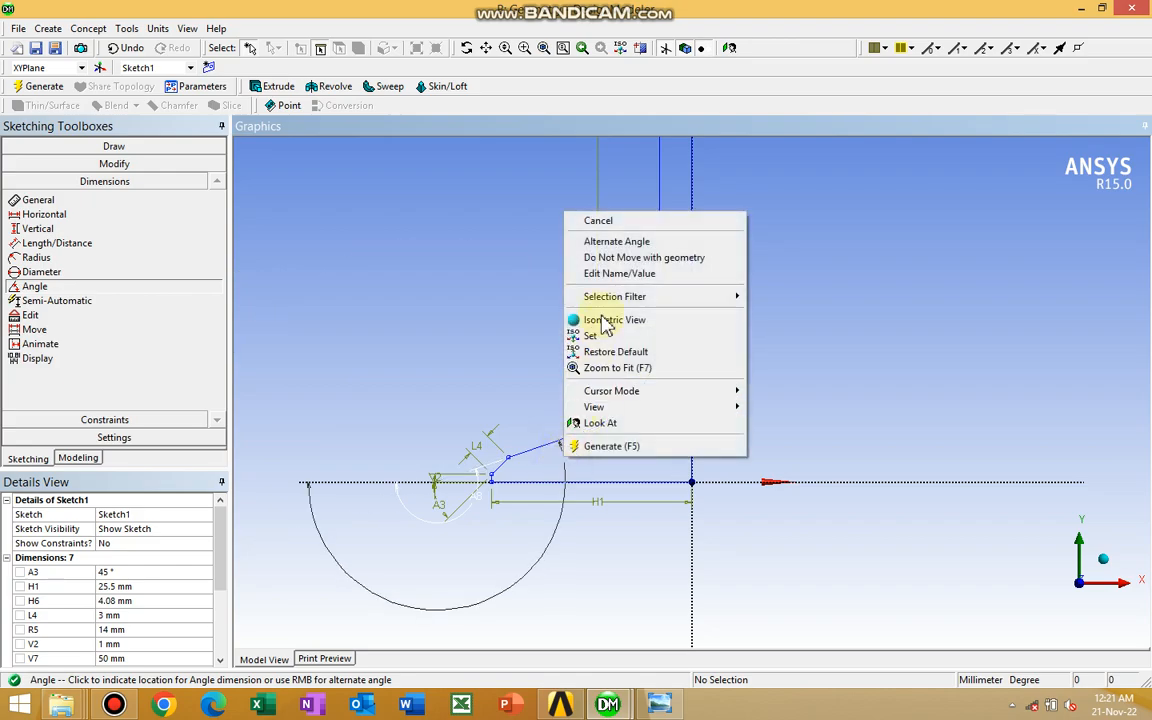
{"action": "left_click", "coordinate": [612, 243]}
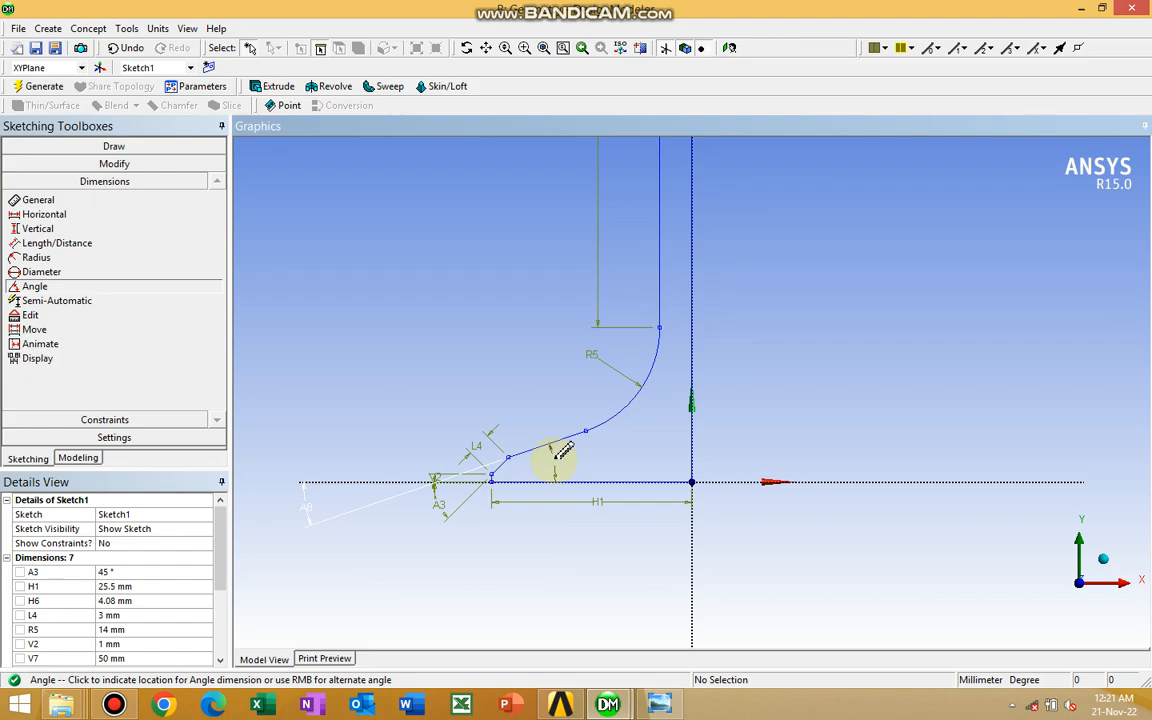
{"action": "left_click", "coordinate": [556, 456]}
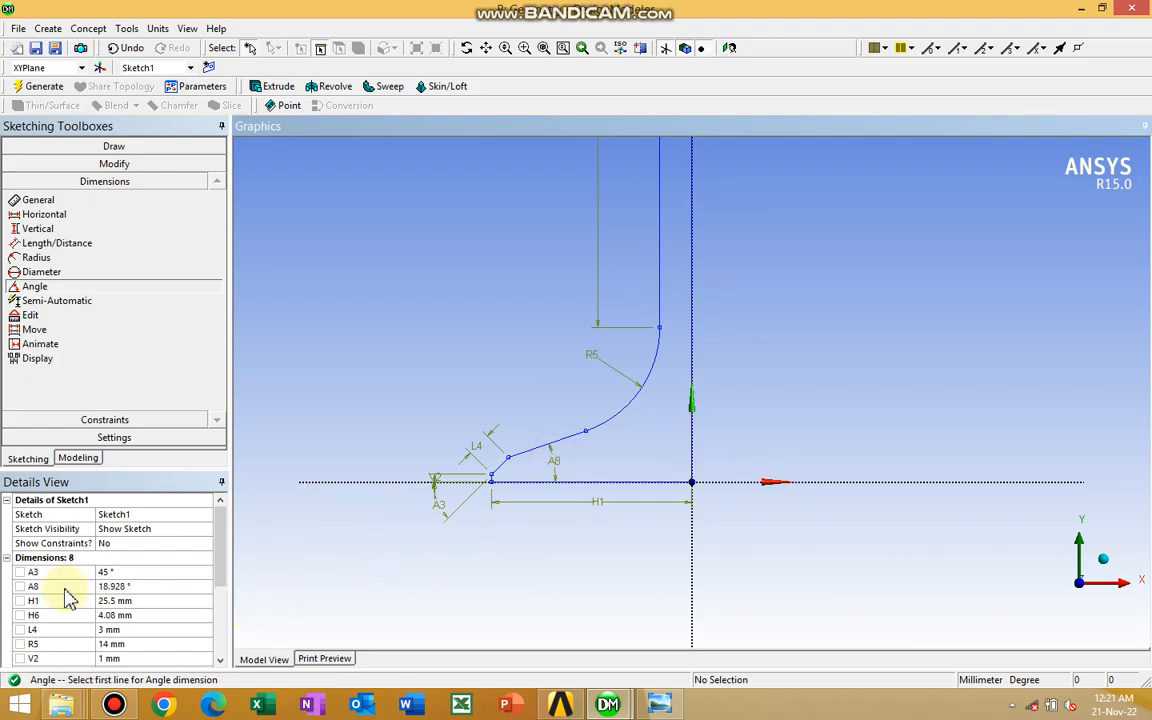
Set the angle between the sloped line and the horizontal axis to 15°
{"action": "left_click", "coordinate": [140, 588]}
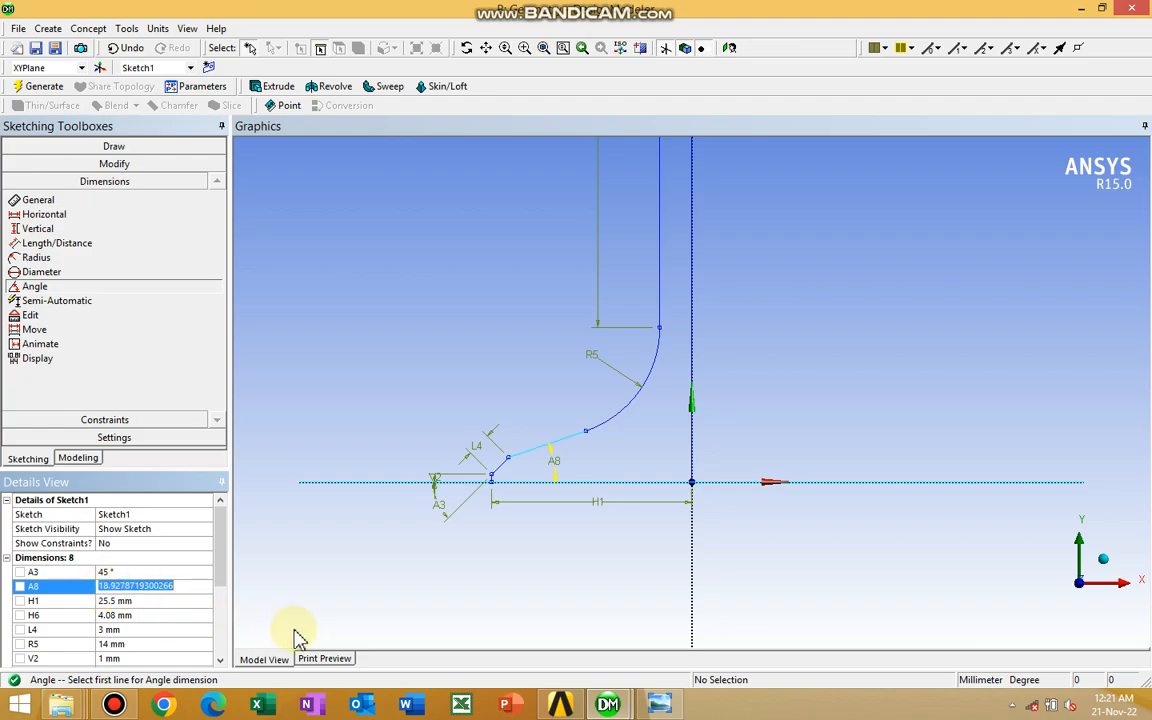
{"action": "type", "text": "15"}
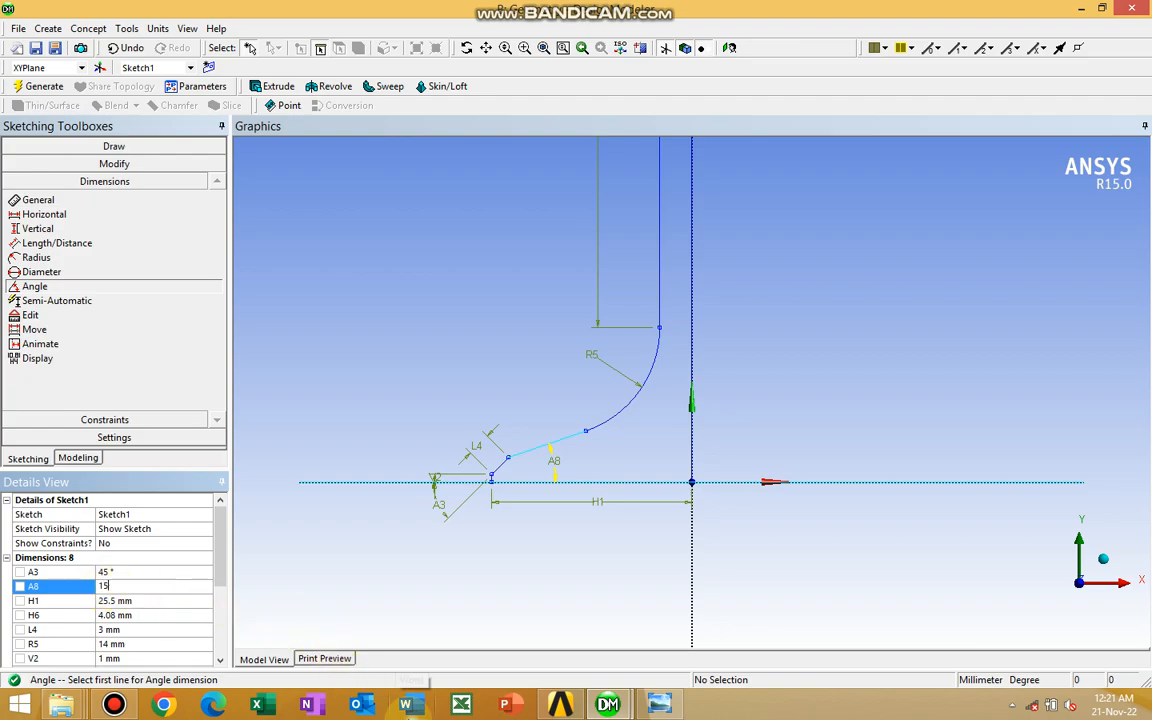
{"action": "key", "text": "Return"}
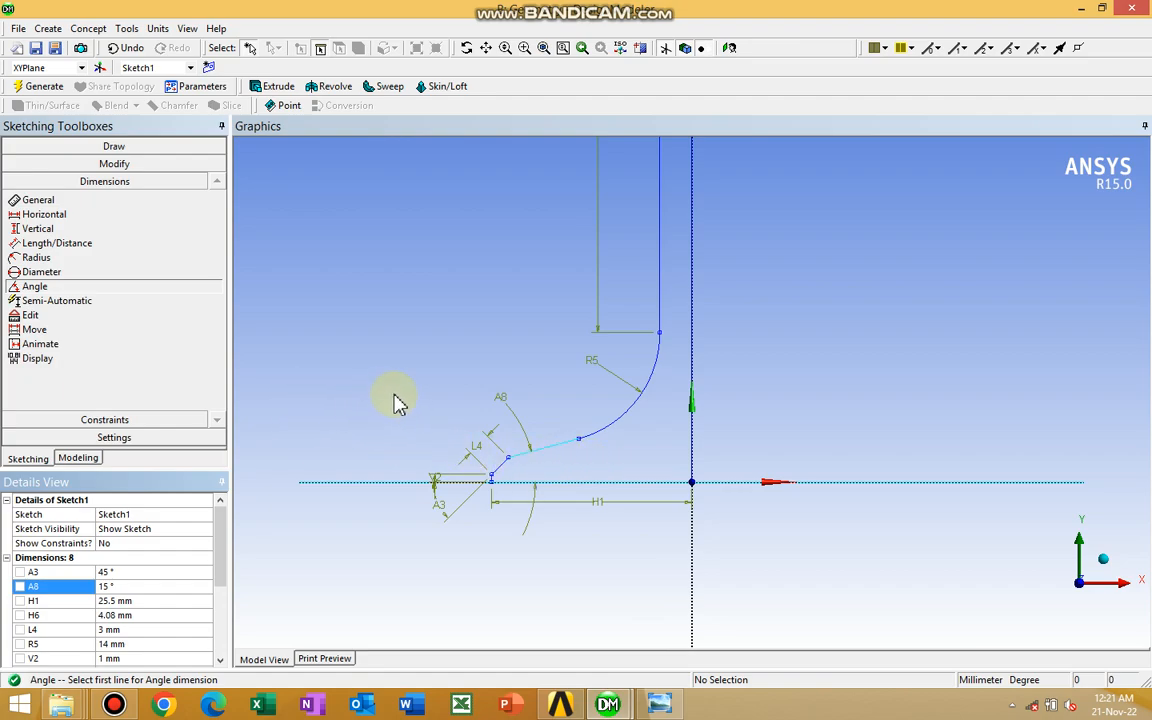
Start a Revolve feature and assign Sketch1 from the XYPlane as its geometry
{"action": "middle_click_drag", "start_coordinate": [394, 395], "coordinate": [443, 336], "text": "ctrl"}
{"action": "scroll", "coordinate": [443, 336], "scroll_direction": "up", "scroll_amount": 3}
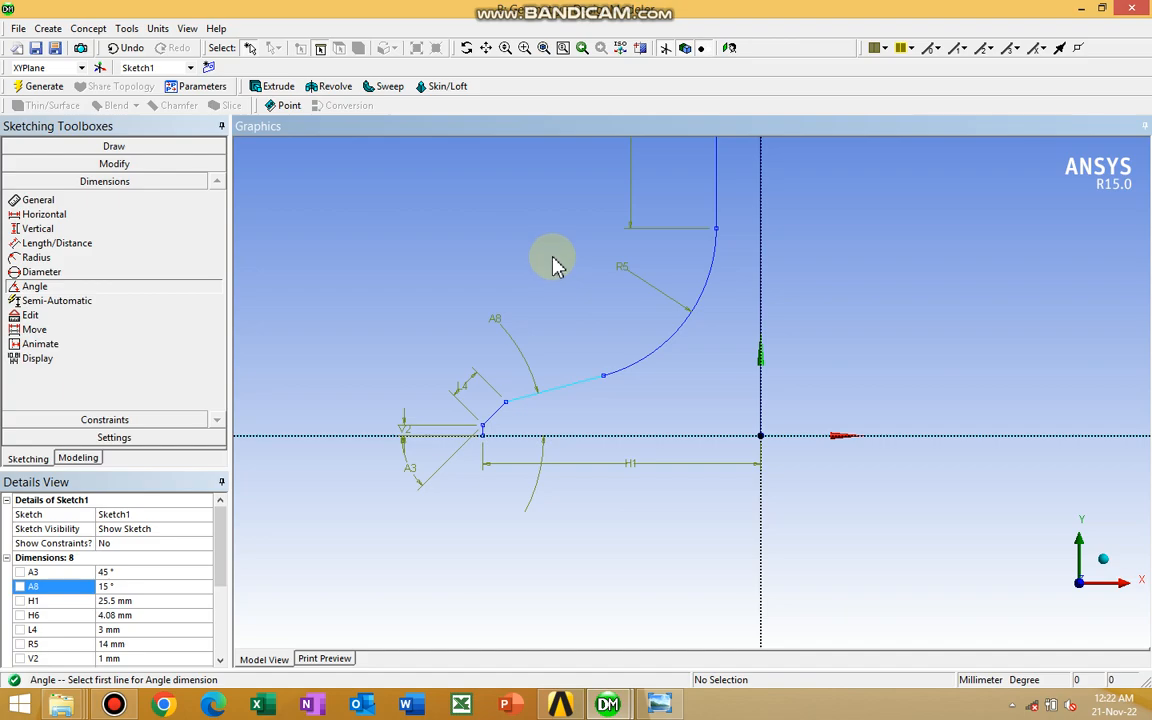
{"action": "scroll", "coordinate": [532, 296], "scroll_direction": "down", "scroll_amount": 4}
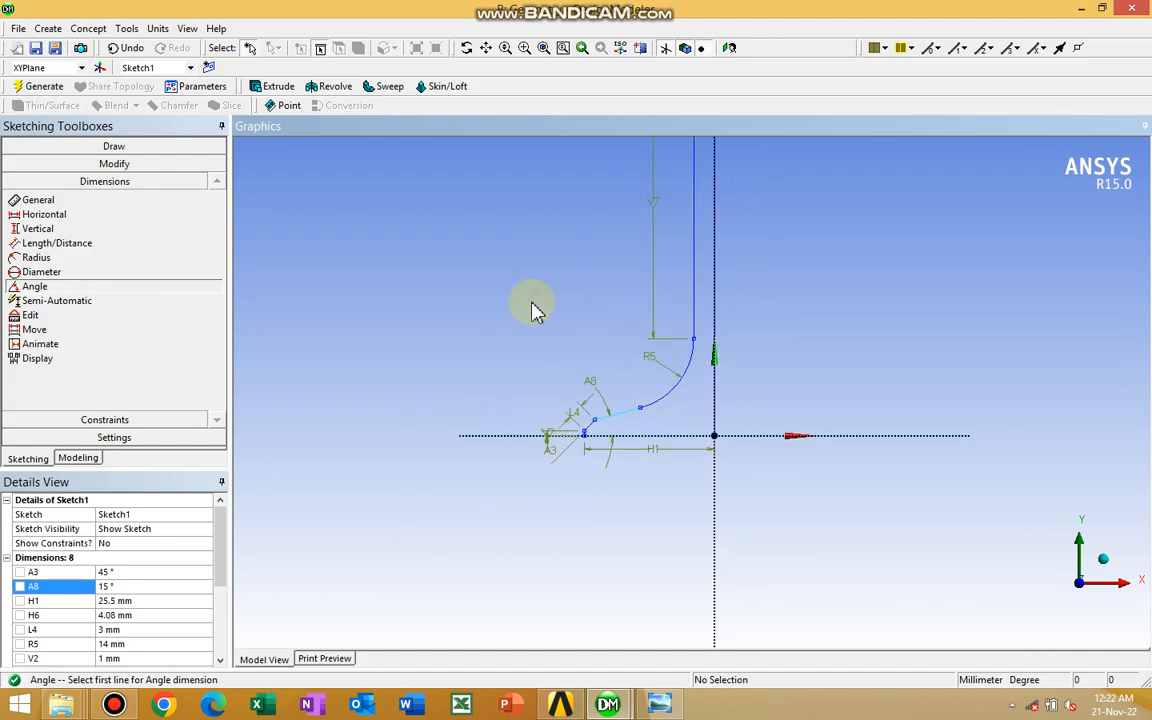
{"action": "middle_click_drag", "start_coordinate": [543, 273], "coordinate": [482, 366], "text": "ctrl"}
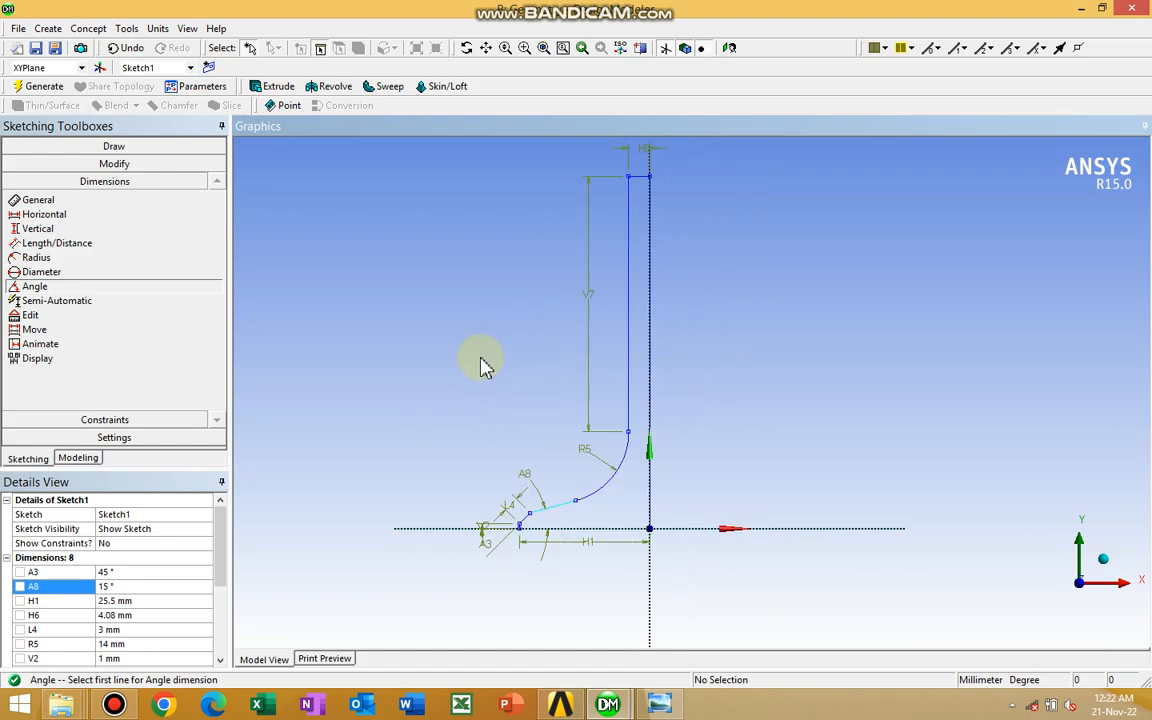
{"action": "scroll", "coordinate": [481, 366], "scroll_direction": "down", "scroll_amount": 1}
{"action": "mouse_move", "coordinate": [482, 332]}
{"action": "middle_mouse_down", "text": "ctrl"}
{"action": "mouse_move", "coordinate": [429, 352]}
{"action": "mouse_move", "coordinate": [442, 352]}
{"action": "middle_mouse_up", "text": "ctrl"}
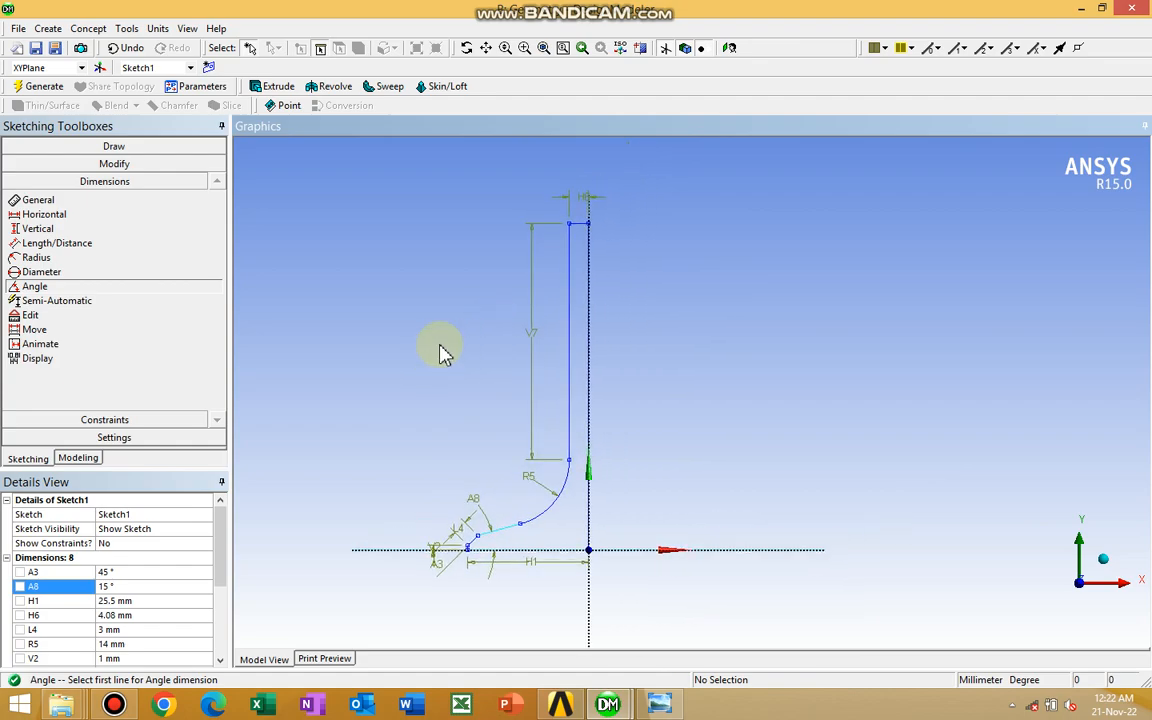
{"action": "left_click", "coordinate": [333, 87]}
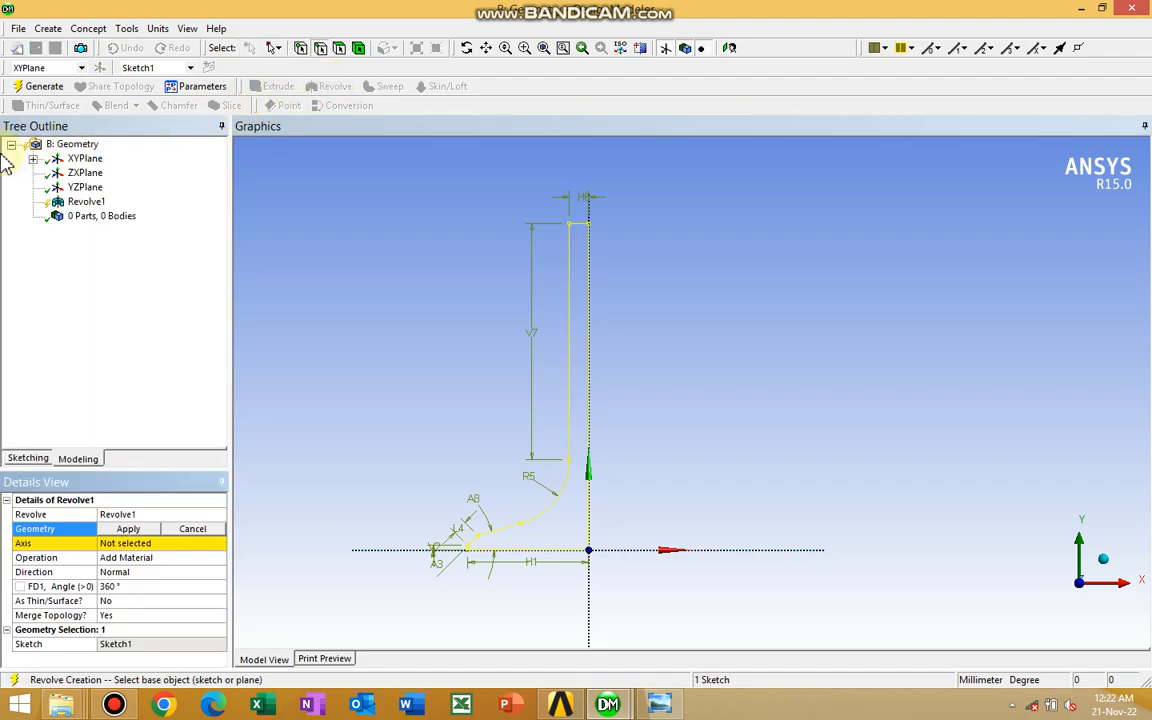
{"action": "left_click", "coordinate": [33, 158]}
{"action": "left_click", "coordinate": [100, 175]}
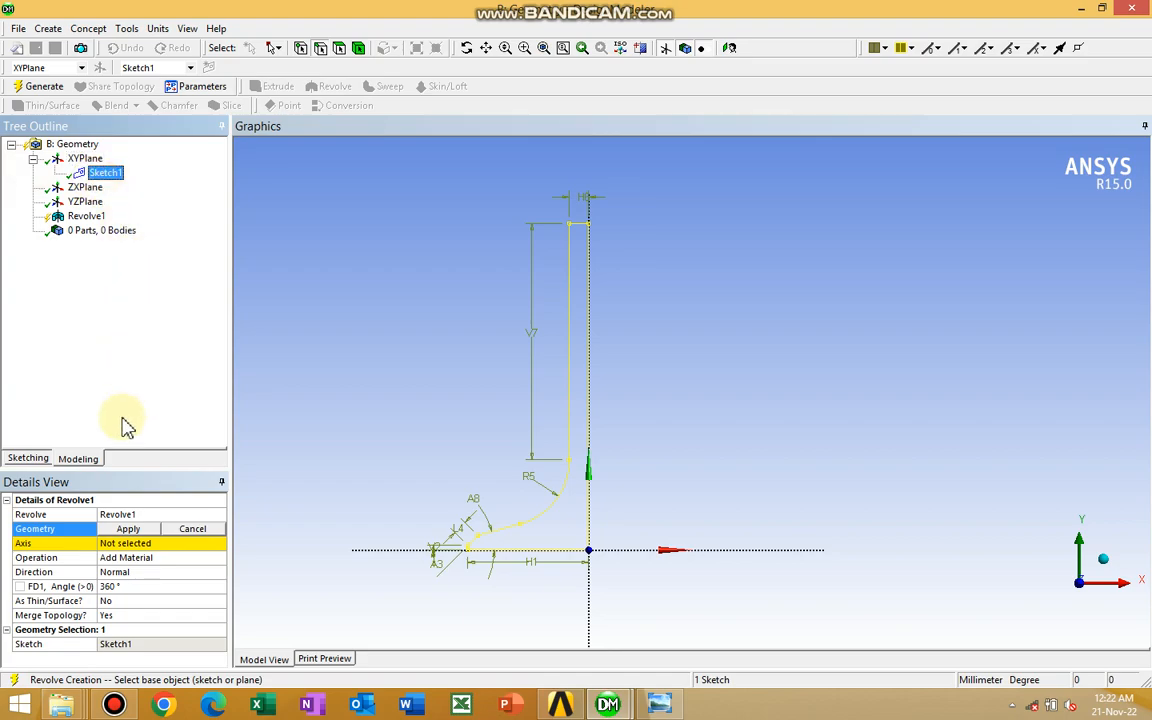
{"action": "left_click", "coordinate": [144, 530]}
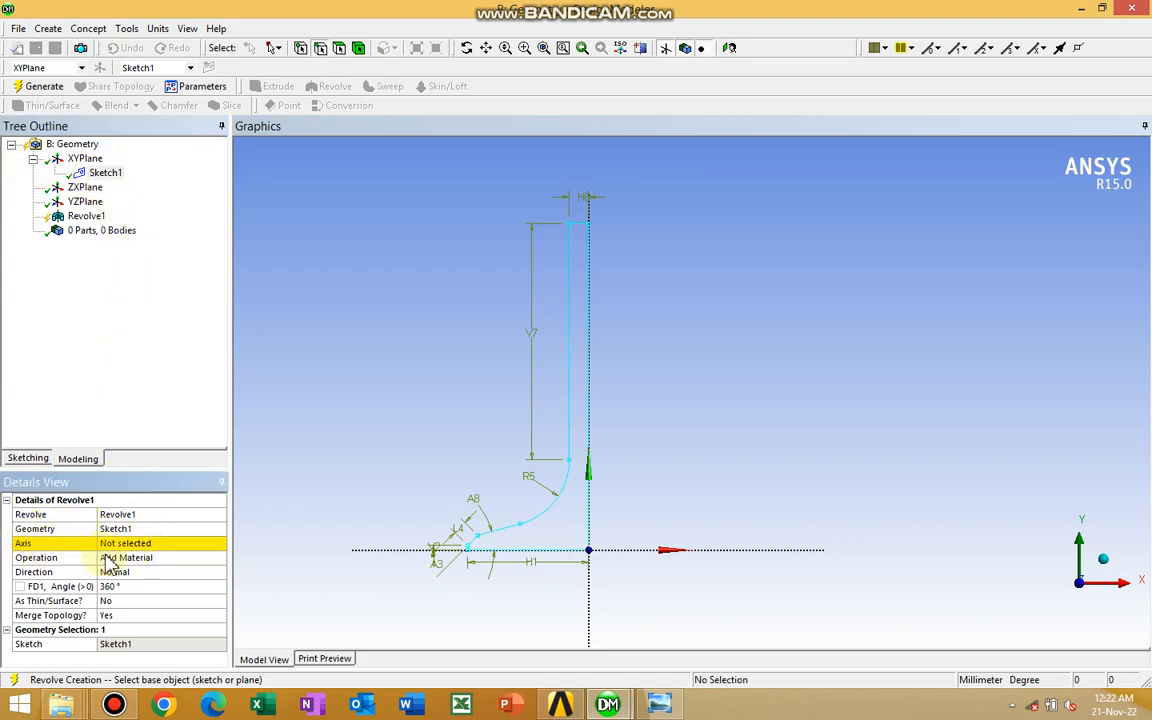
Assign the profile's vertical centre line along the Y axis as the revolve axis
{"action": "left_click", "coordinate": [116, 545]}
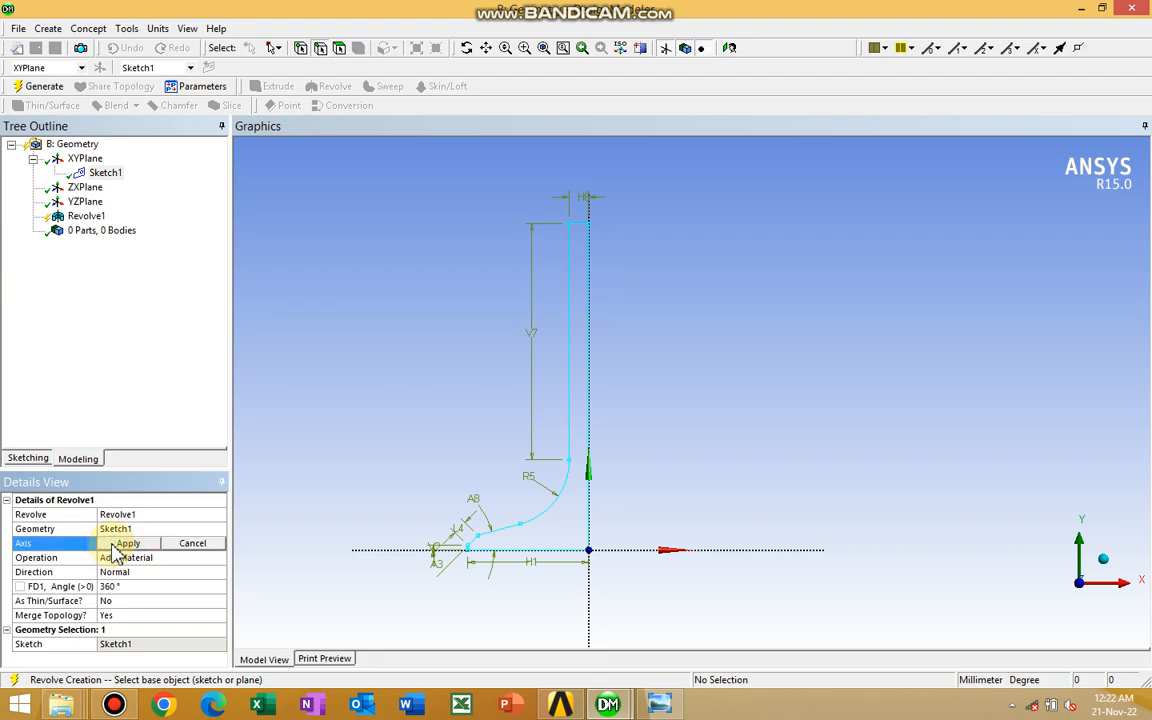
{"action": "mouse_move", "coordinate": [444, 328]}
{"action": "middle_mouse_down", "text": "ctrl"}
{"action": "mouse_move", "coordinate": [448, 287]}
{"action": "mouse_move", "coordinate": [431, 298]}
{"action": "middle_mouse_up", "text": "ctrl"}
{"action": "scroll", "coordinate": [448, 287], "scroll_direction": "down", "scroll_amount": 2}
{"action": "scroll", "coordinate": [448, 287], "scroll_direction": "down", "scroll_amount": 1}
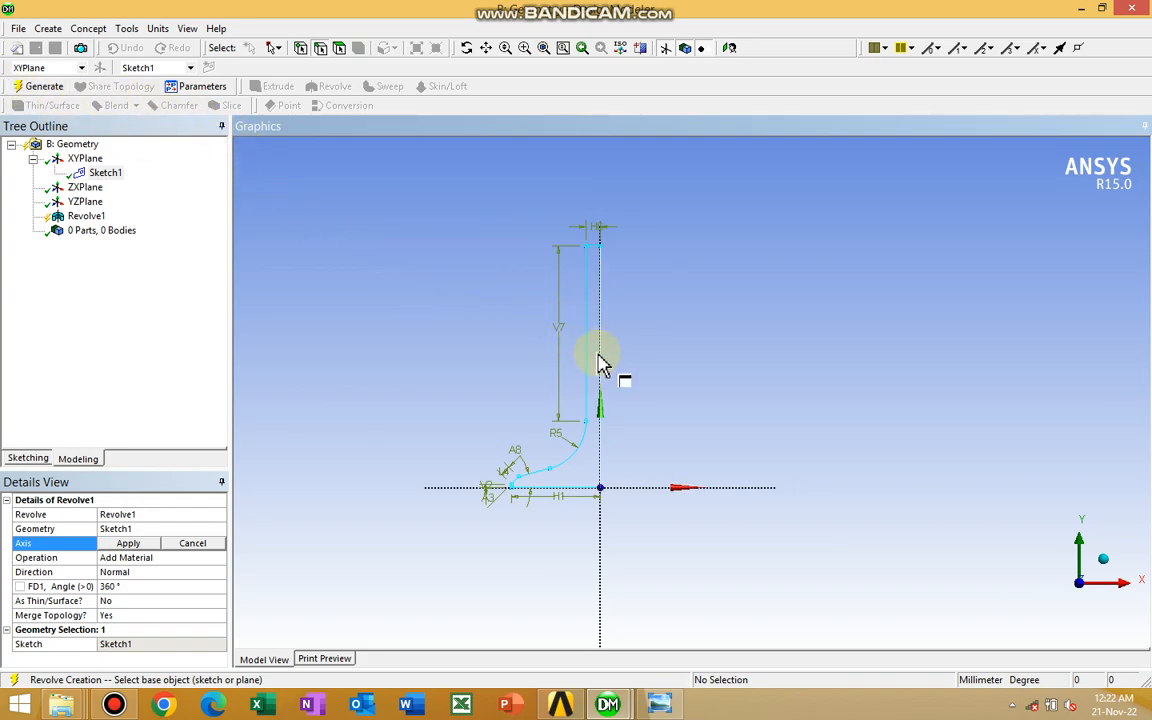
{"action": "left_click", "coordinate": [602, 332]}
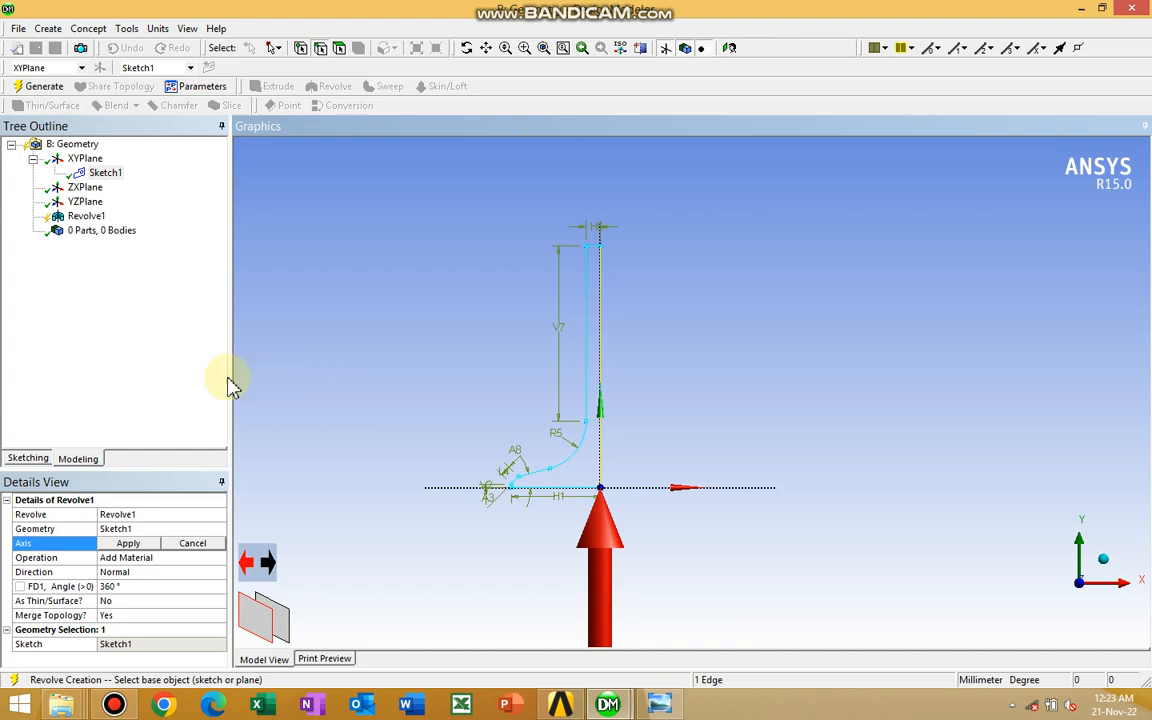
{"action": "left_click", "coordinate": [124, 545]}
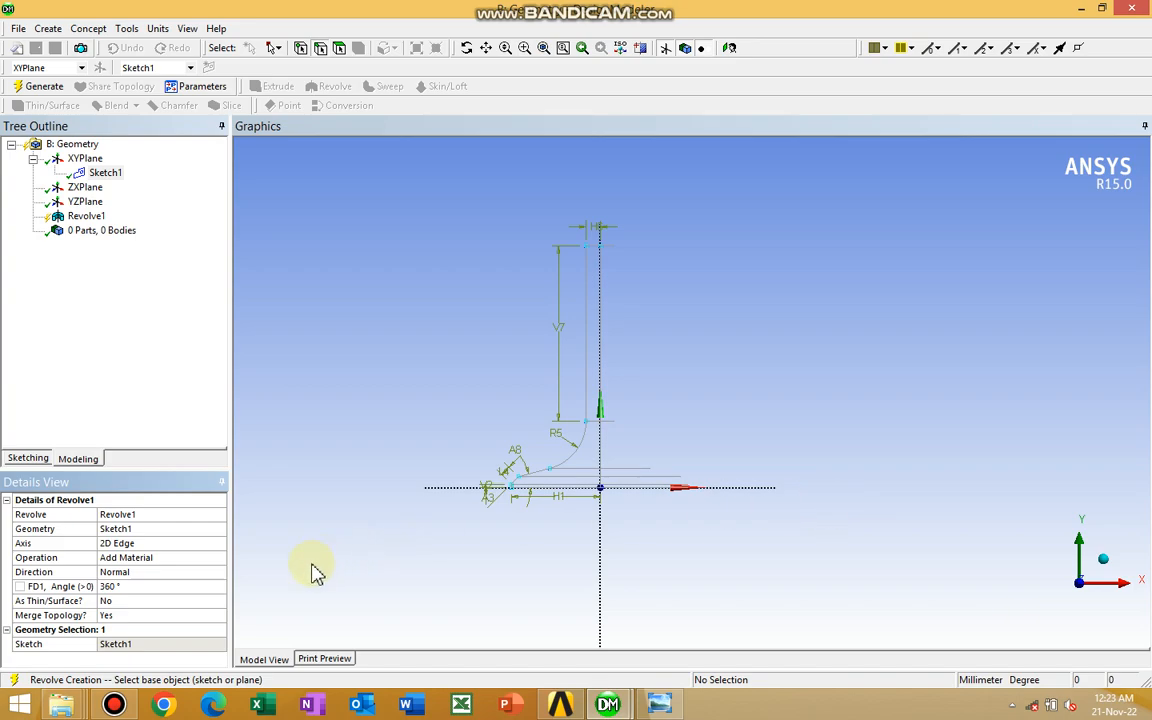
Keep the operation as Add Material, inspect the revolve preview in 3D, and generate the 360° revolved body
{"action": "left_click", "coordinate": [160, 558]}
{"action": "left_click", "coordinate": [220, 558]}
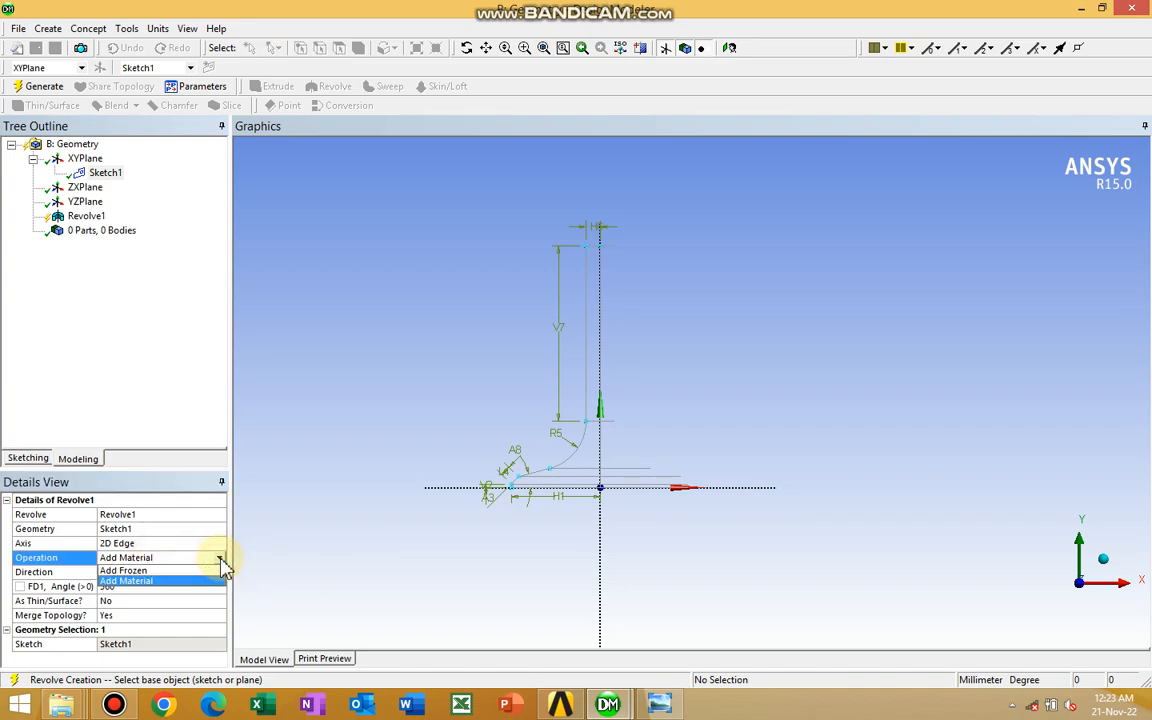
{"action": "left_click", "coordinate": [345, 492]}
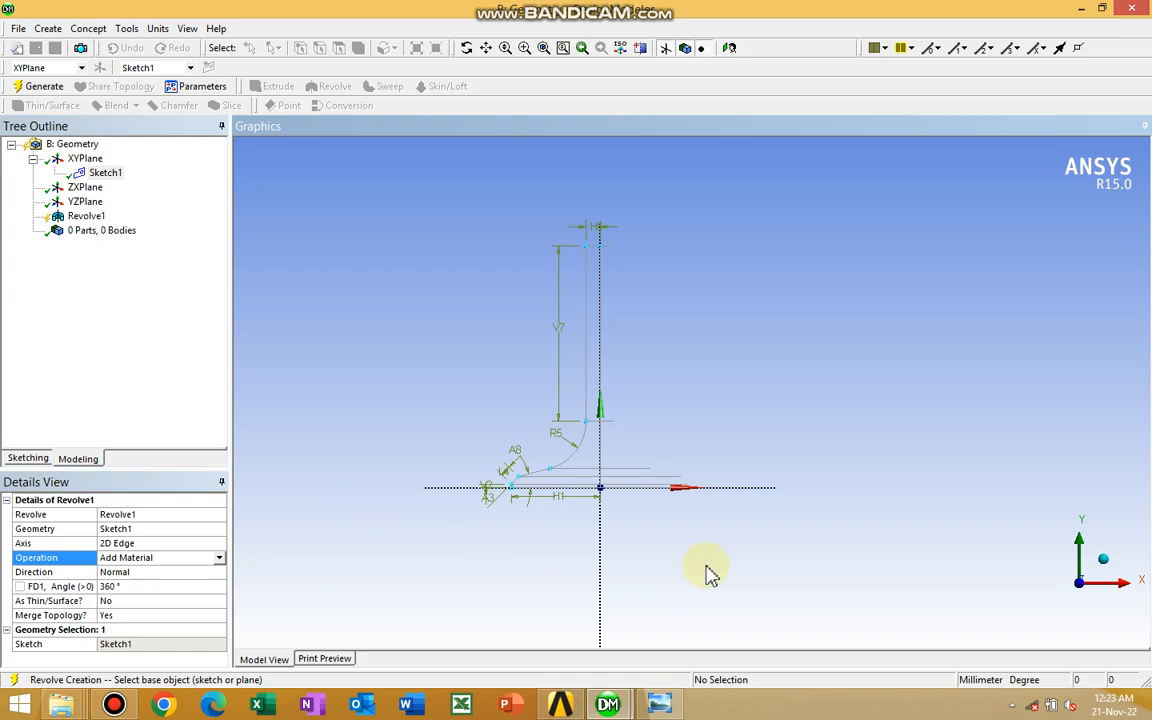
{"action": "left_click", "coordinate": [1103, 563]}
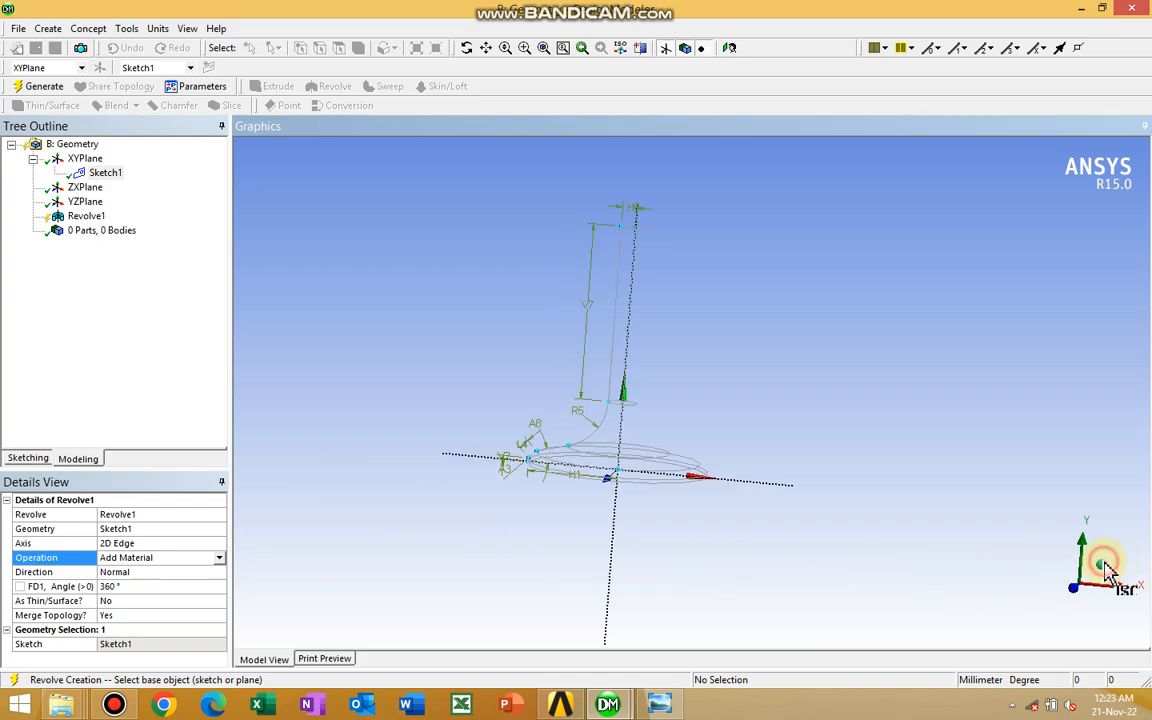
{"action": "mouse_move", "coordinate": [795, 537]}
{"action": "left_mouse_down"}
{"action": "mouse_move", "coordinate": [828, 486]}
{"action": "mouse_move", "coordinate": [787, 545]}
{"action": "left_mouse_up"}
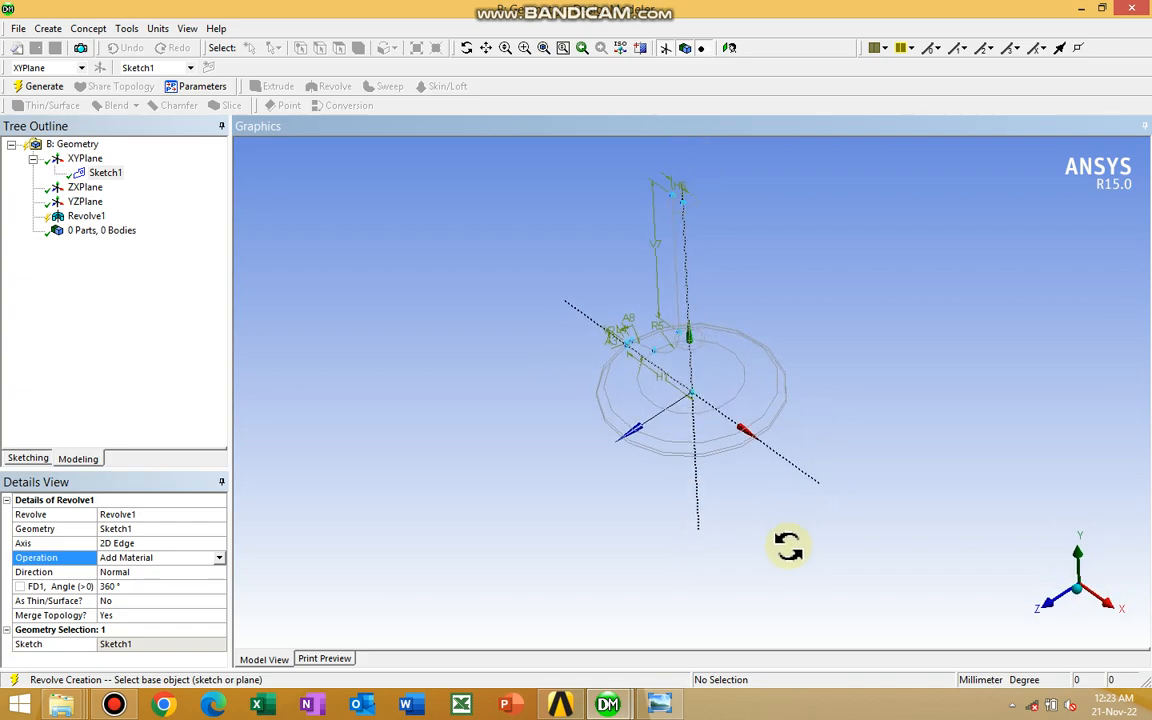
{"action": "left_click", "coordinate": [1051, 608]}
{"action": "mouse_move", "coordinate": [857, 385]}
{"action": "middle_mouse_down", "text": "ctrl"}
{"action": "mouse_move", "coordinate": [854, 373]}
{"action": "mouse_move", "coordinate": [818, 493]}
{"action": "middle_mouse_up", "text": "ctrl"}
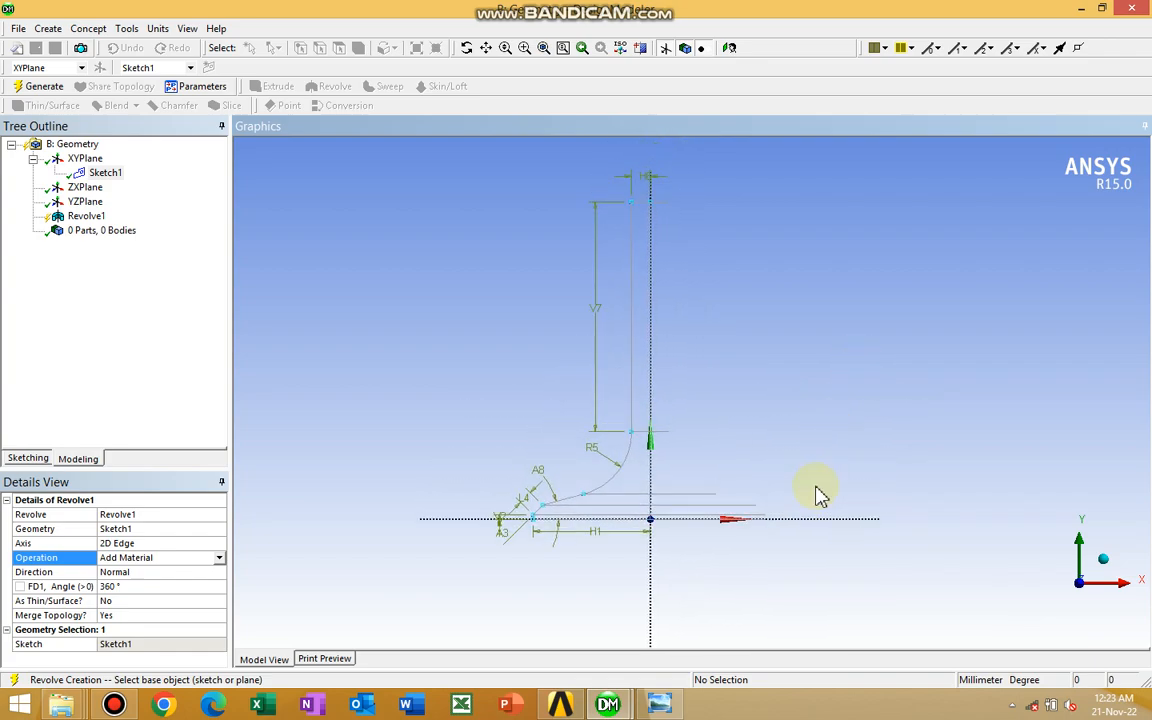
{"action": "middle_click_drag", "start_coordinate": [830, 398], "coordinate": [810, 420], "text": "ctrl"}
{"action": "left_click", "coordinate": [62, 89]}
Set Sketch1's vertical stem dimension V7 to 60 mm and regenerate the revolved valve body
{"action": "middle_click_drag", "start_coordinate": [765, 416], "coordinate": [761, 293], "text": "ctrl"}
{"action": "scroll", "coordinate": [755, 376], "scroll_direction": "up", "scroll_amount": 2}
{"action": "middle_click_drag", "start_coordinate": [725, 453], "coordinate": [731, 425], "text": "ctrl"}
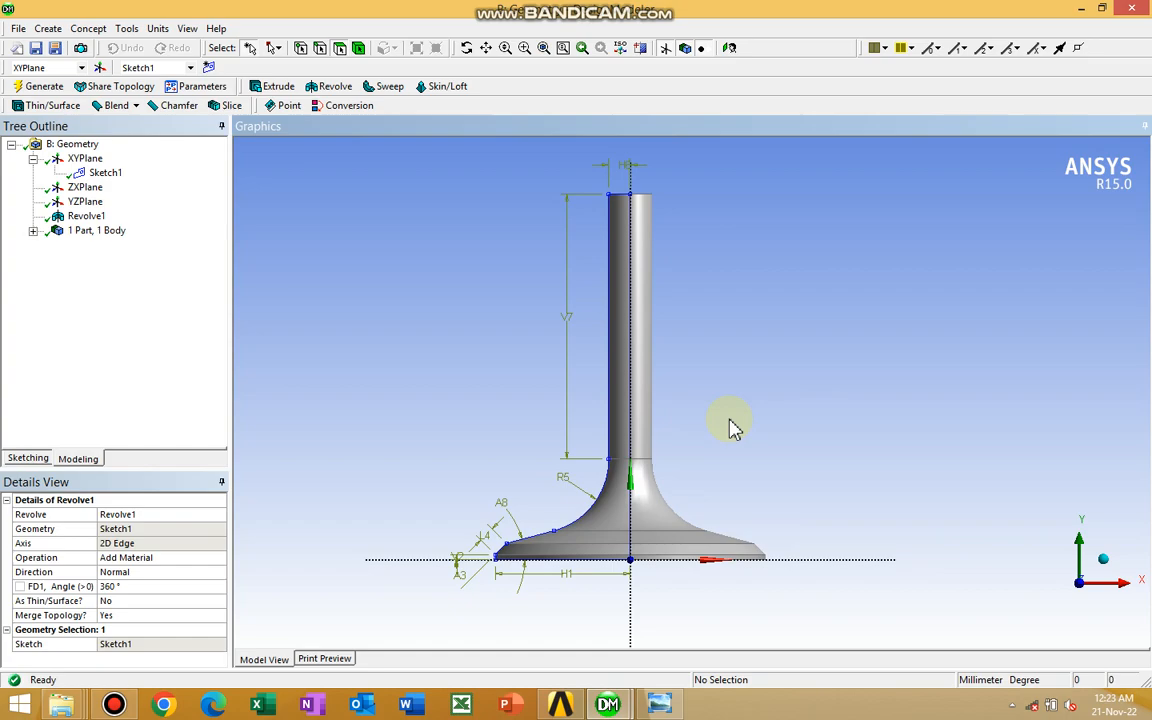
{"action": "scroll", "coordinate": [731, 425], "scroll_direction": "up", "scroll_amount": 1}
{"action": "middle_click_drag", "start_coordinate": [733, 395], "coordinate": [730, 411], "text": "ctrl"}
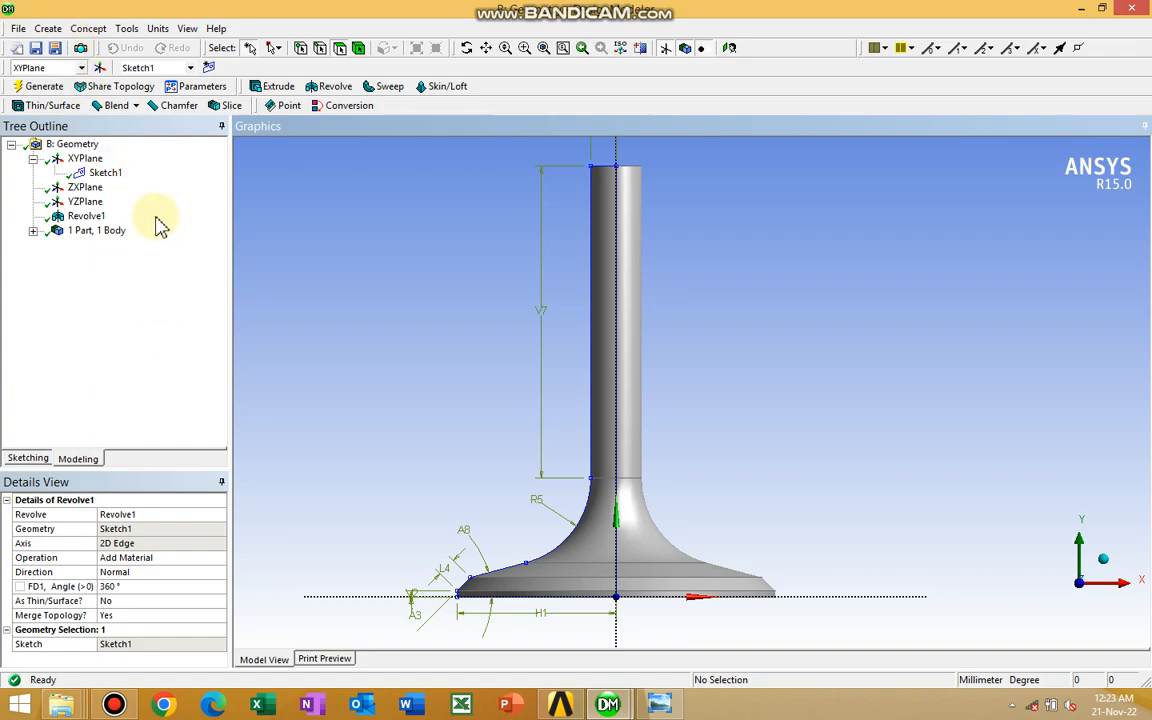
{"action": "left_click", "coordinate": [117, 177]}
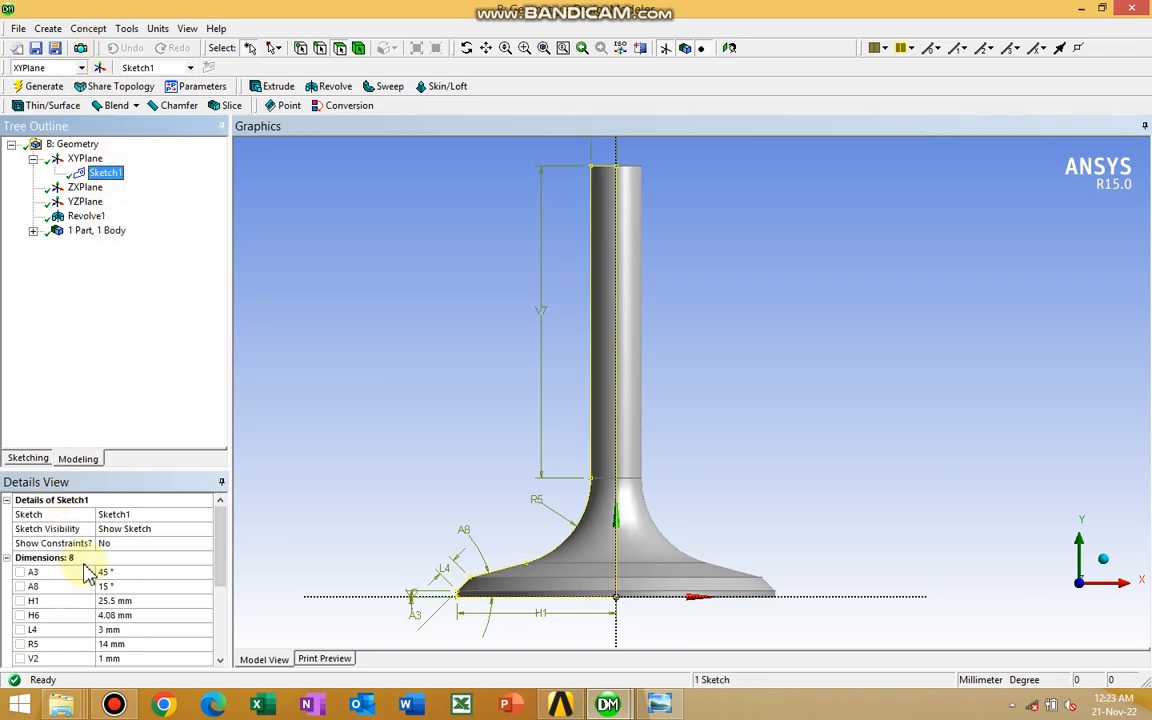
{"action": "left_click_drag", "start_coordinate": [220, 540], "coordinate": [220, 560]}
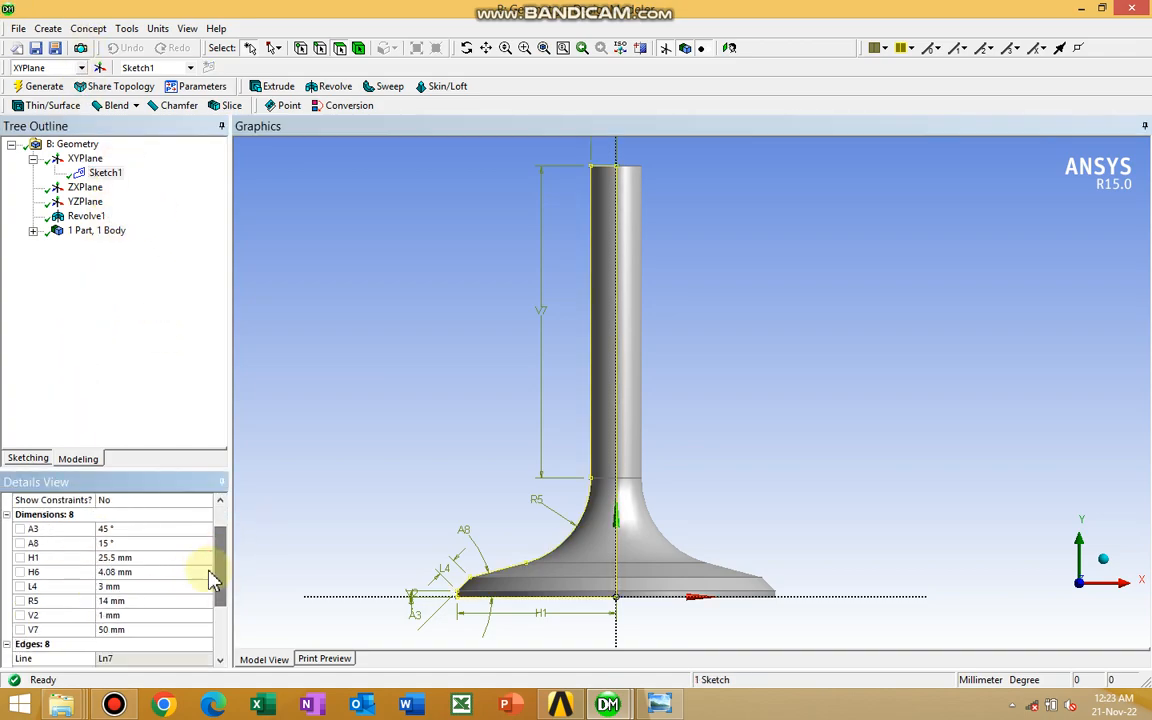
{"action": "left_click", "coordinate": [110, 630]}
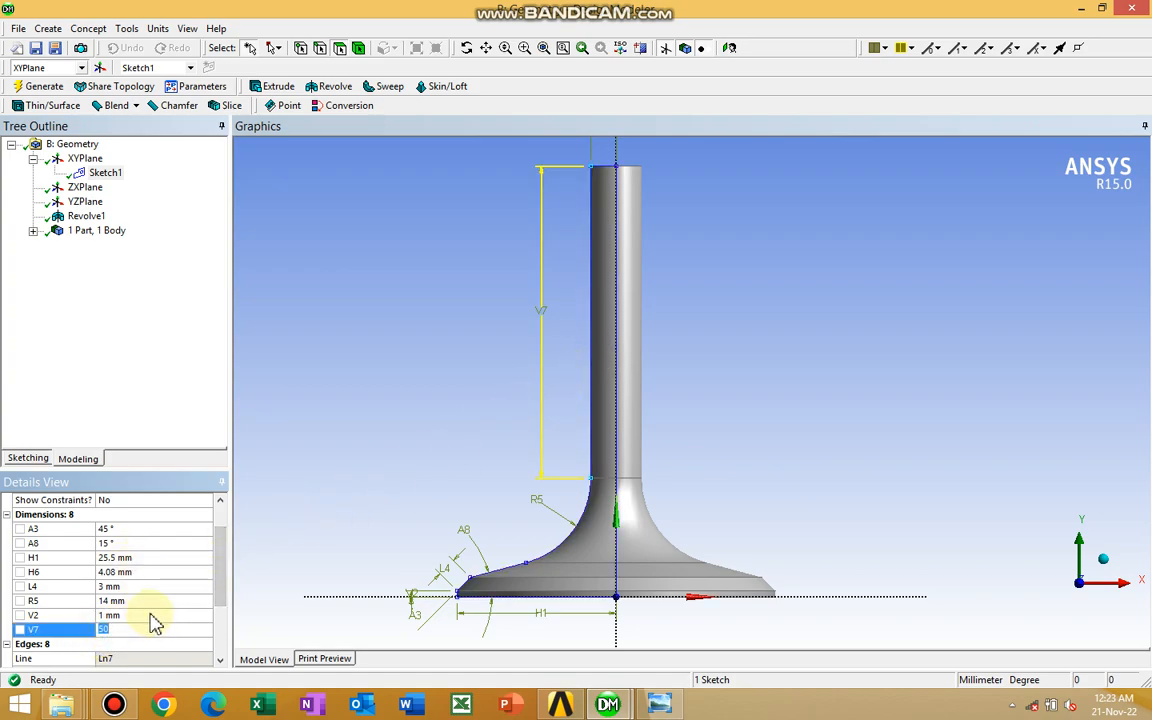
{"action": "type", "text": "6"}
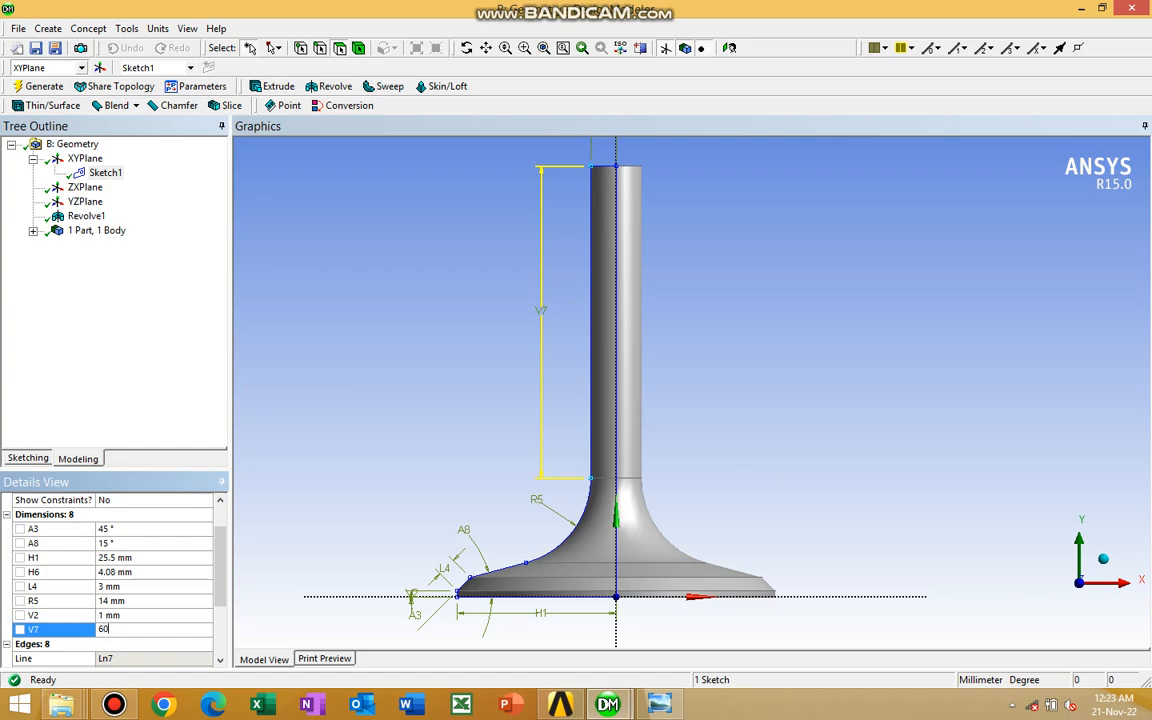
{"action": "key", "text": "Return"}
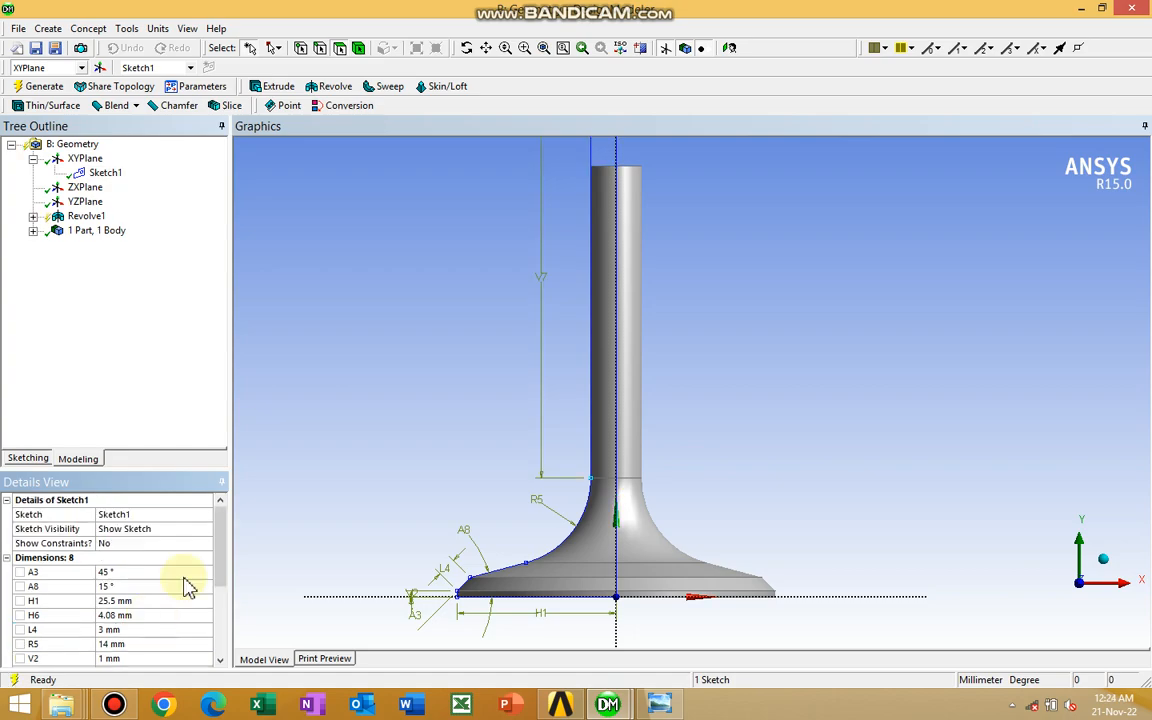
{"action": "left_click", "coordinate": [38, 86]}
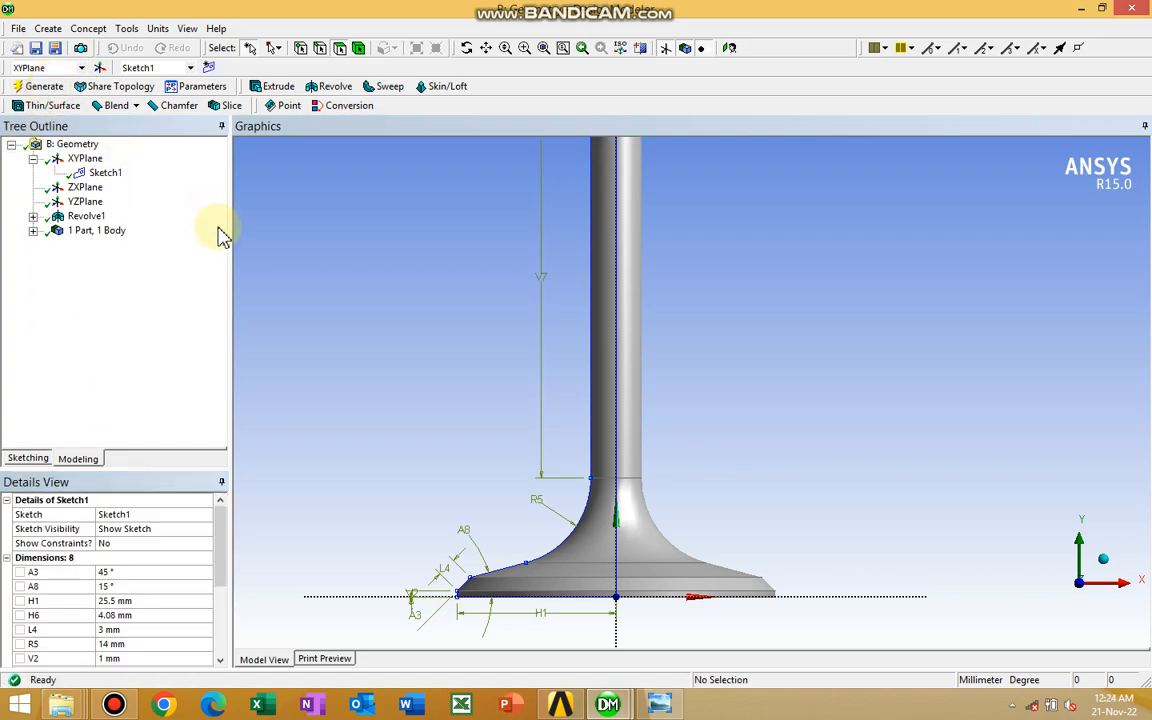
Examine the regenerated valve body from the front, checking the full stem, the fillet and the head profile up close
{"action": "scroll", "coordinate": [540, 272], "scroll_direction": "down", "scroll_amount": 3}
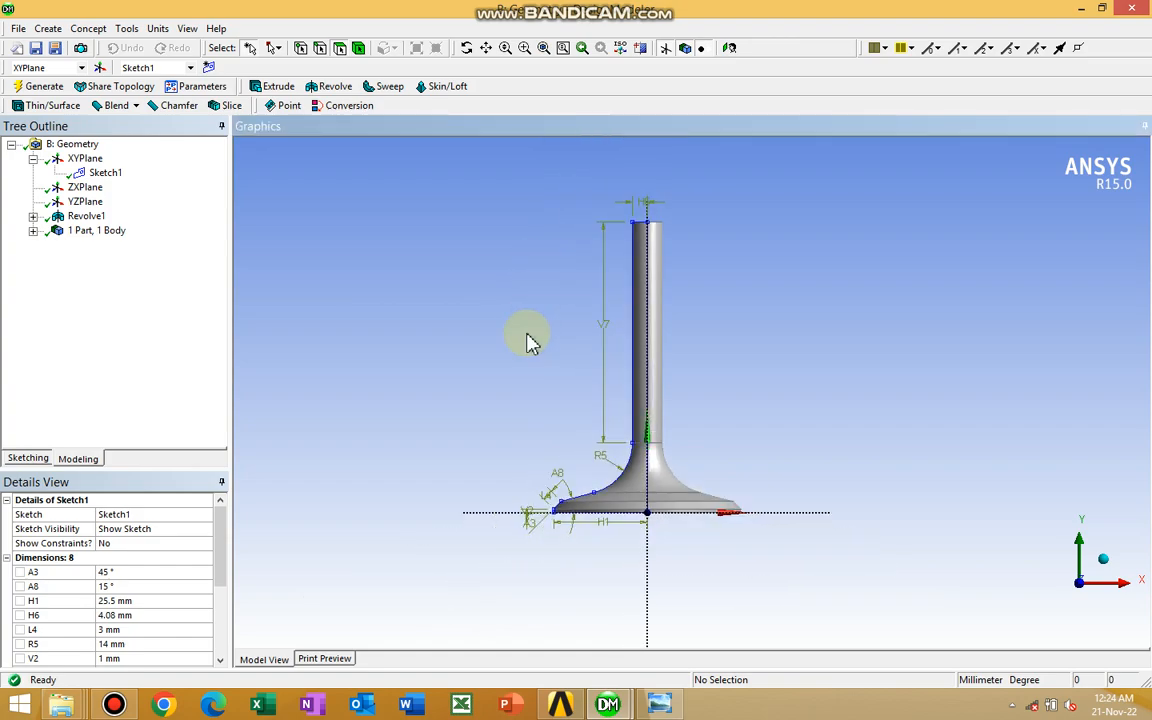
{"action": "scroll", "coordinate": [324, 220], "scroll_direction": "up", "scroll_amount": 2}
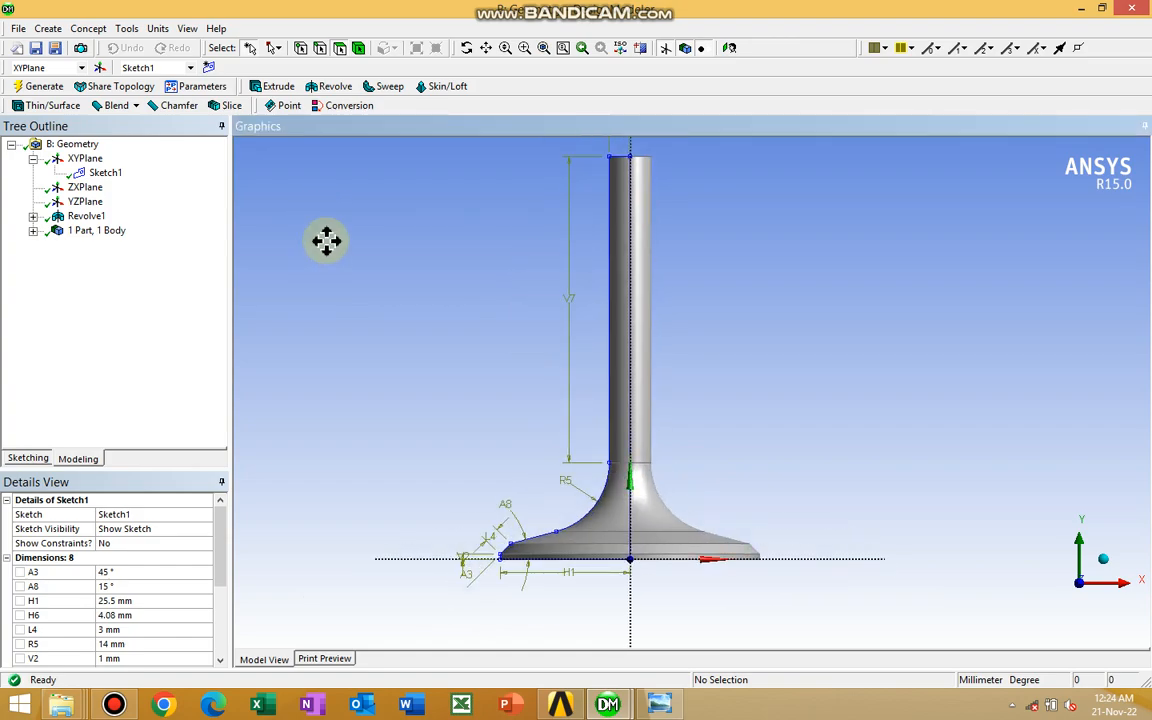
{"action": "middle_click_drag", "start_coordinate": [324, 242], "coordinate": [388, 143], "text": "ctrl"}
{"action": "scroll", "coordinate": [442, 224], "scroll_direction": "up", "scroll_amount": 3}
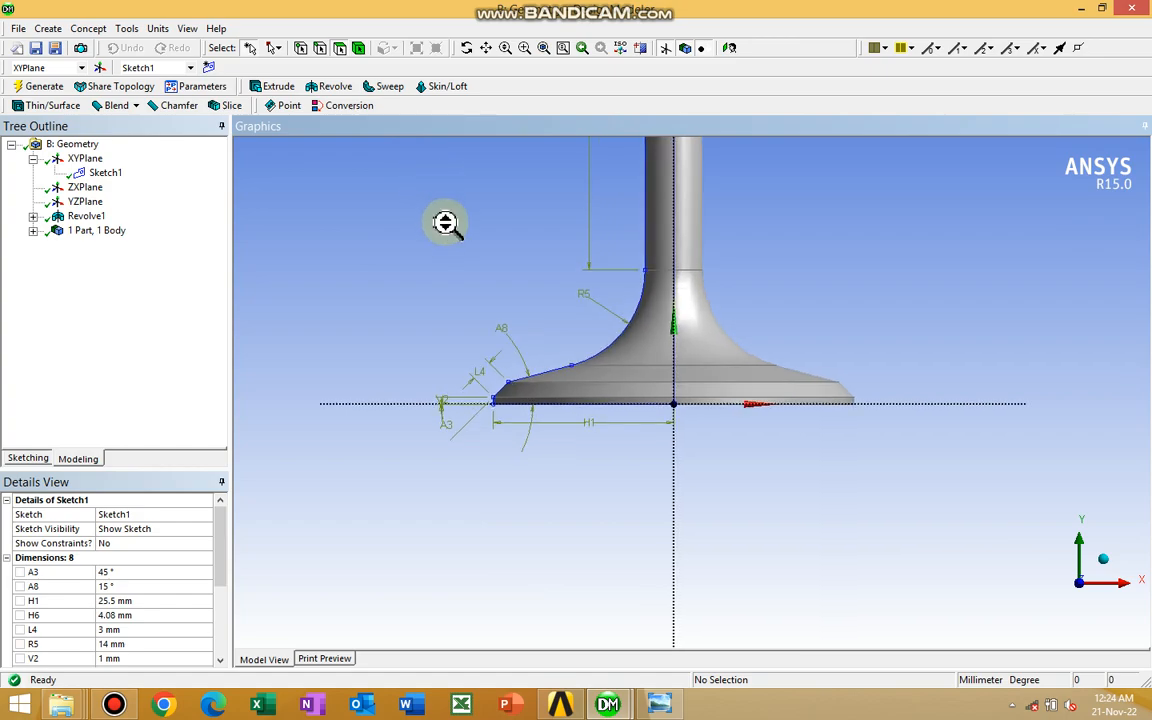
{"action": "scroll", "coordinate": [424, 258], "scroll_direction": "up", "scroll_amount": 1}
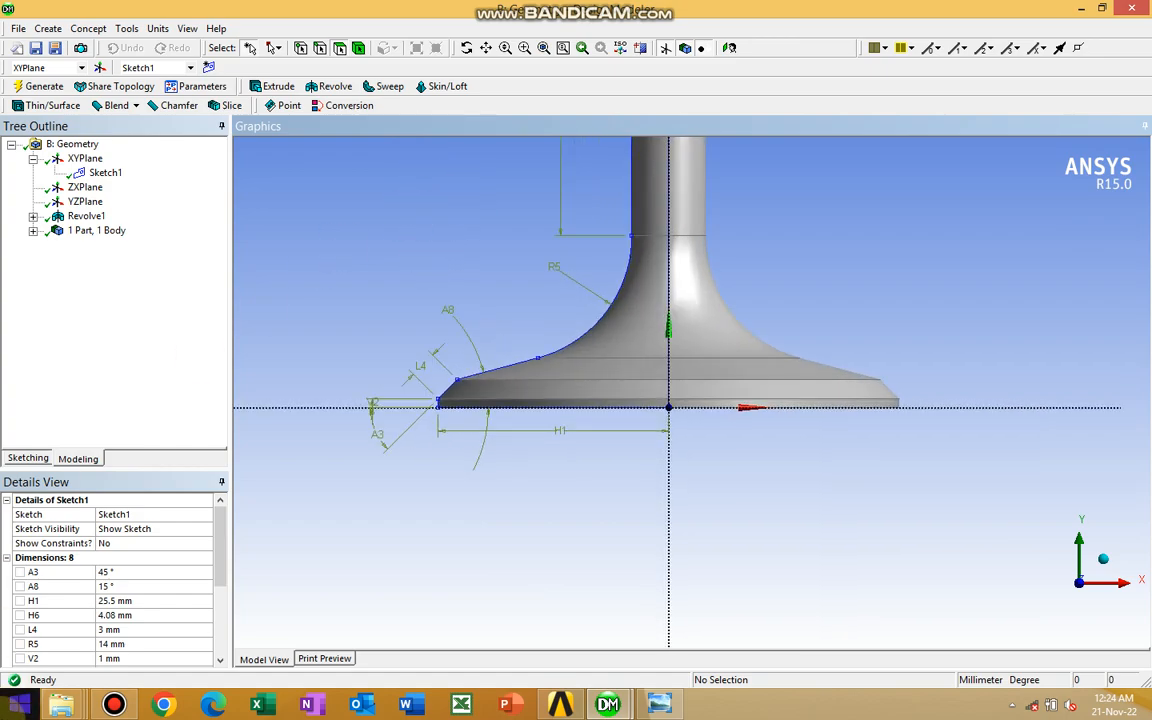
{"action": "scroll", "coordinate": [40, 710], "scroll_direction": "down", "scroll_amount": 3}
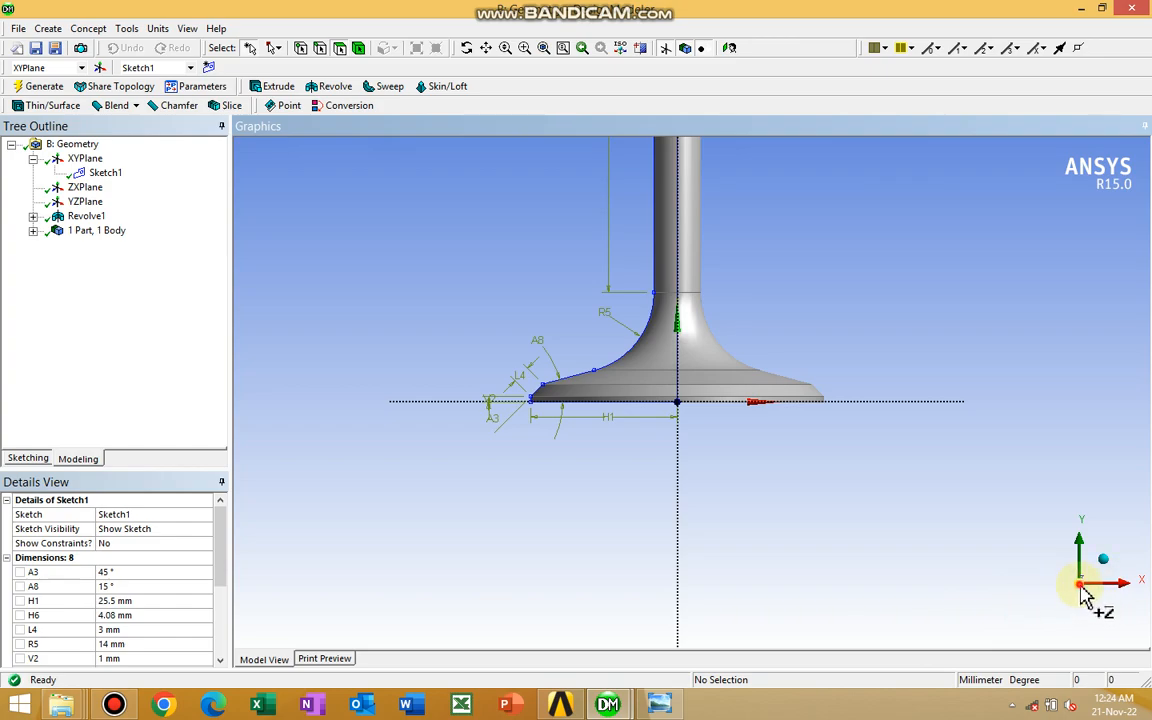
{"action": "scroll", "coordinate": [940, 540], "scroll_direction": "down", "scroll_amount": 3}
{"action": "scroll", "coordinate": [861, 499], "scroll_direction": "up", "scroll_amount": 3}
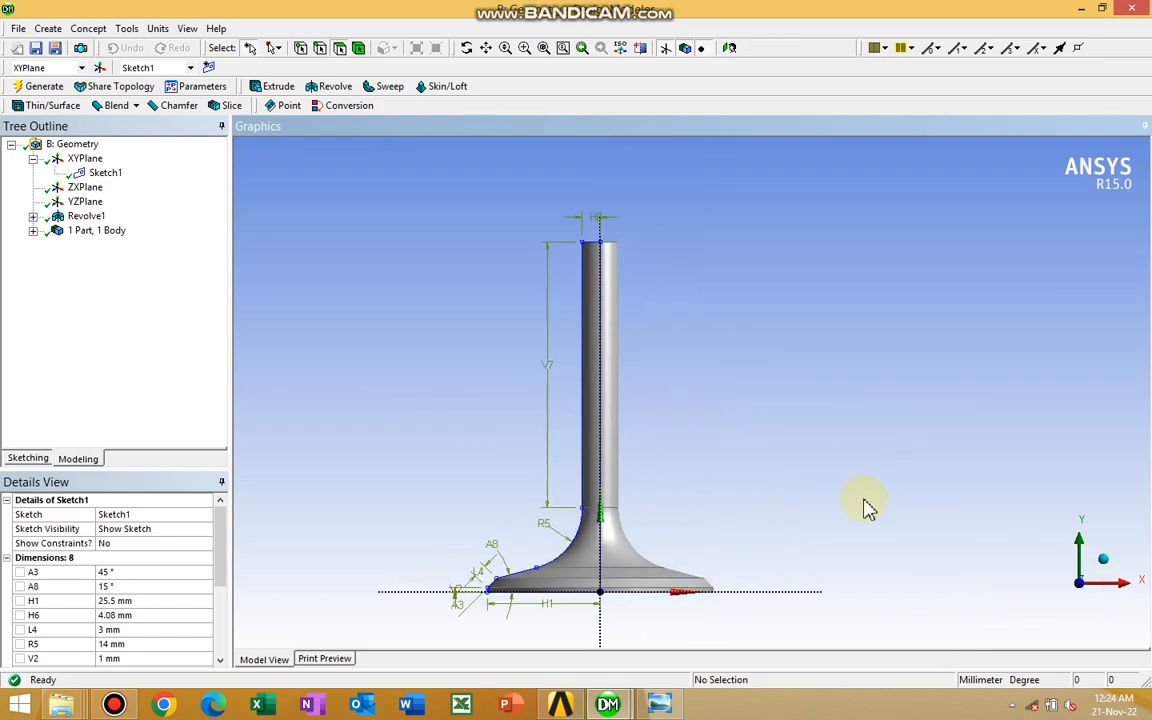
{"action": "scroll", "coordinate": [860, 492], "scroll_direction": "up", "scroll_amount": 2}
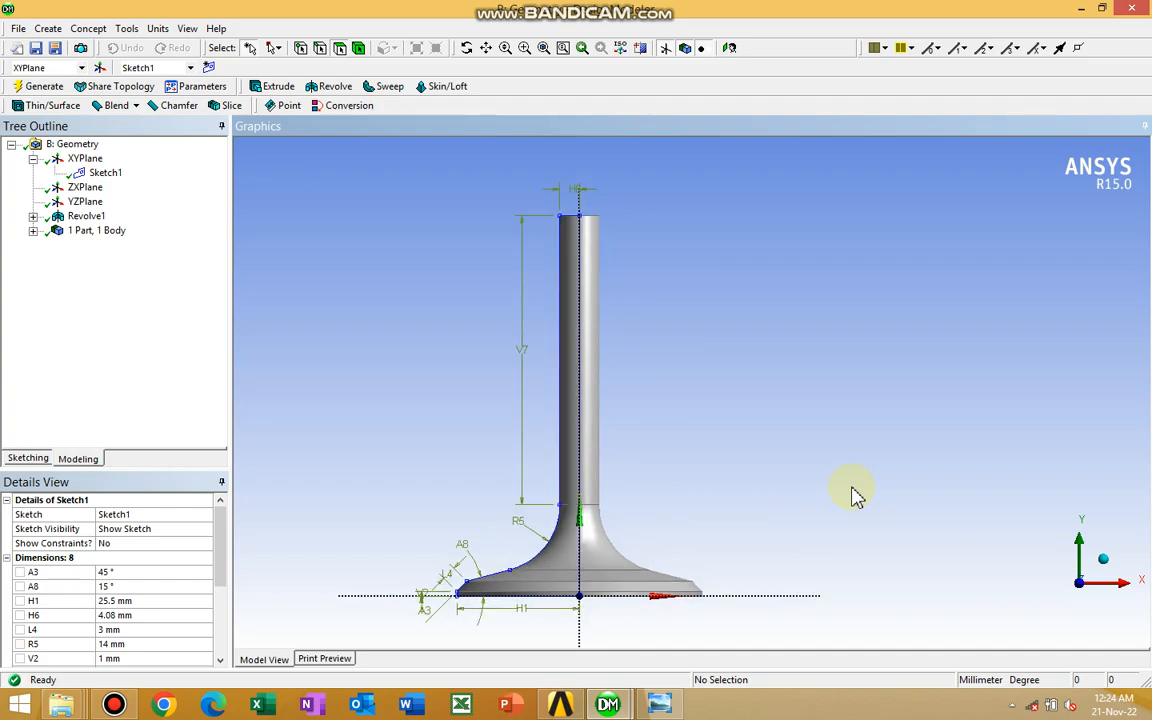
{"action": "scroll", "coordinate": [870, 481], "scroll_direction": "up", "scroll_amount": 2}
{"action": "middle_click_drag", "start_coordinate": [873, 484], "coordinate": [889, 470], "text": "ctrl"}
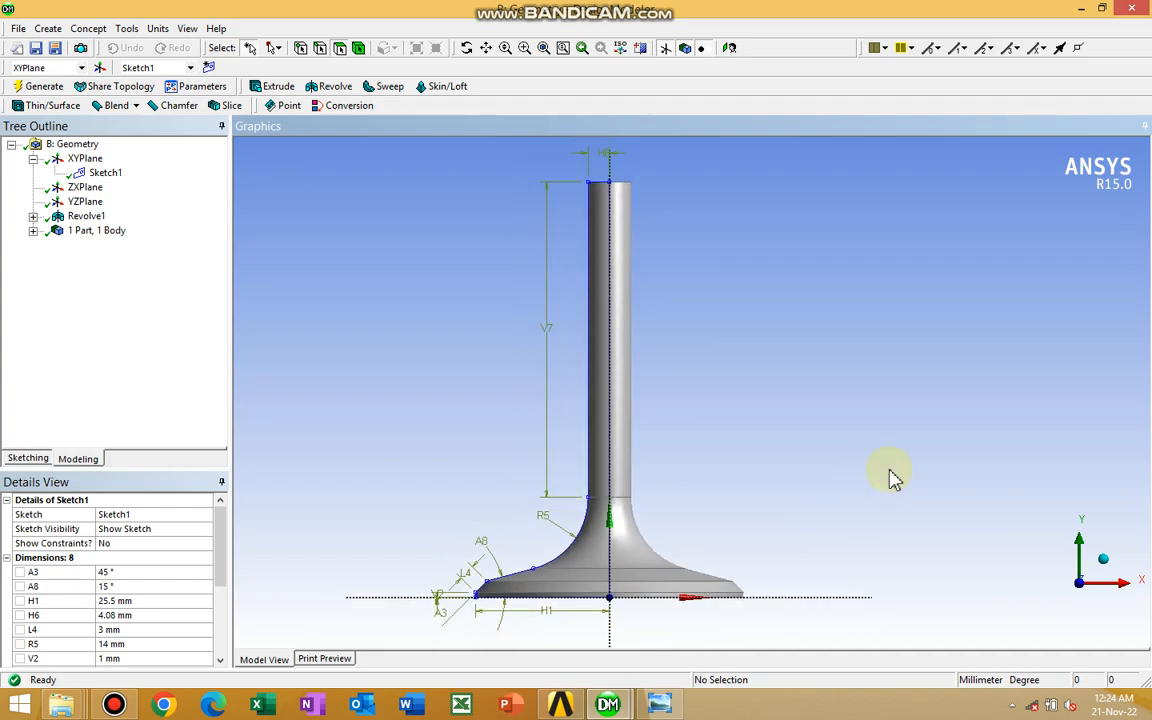
{"action": "scroll", "coordinate": [893, 478], "scroll_direction": "down", "scroll_amount": 1}
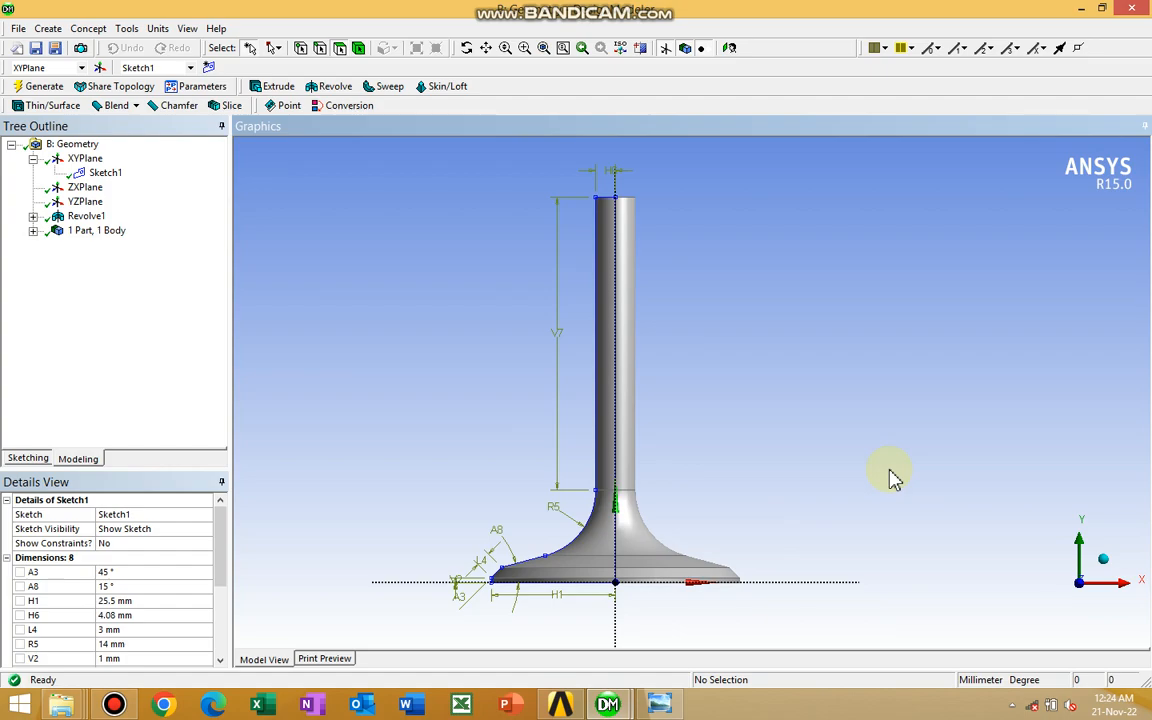